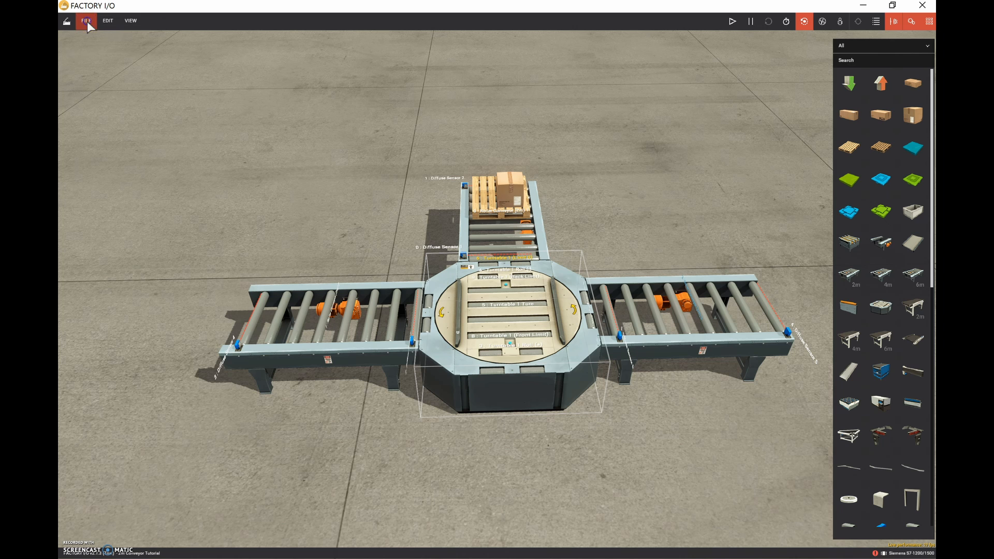
# Step: Open the saved 2m Conveyor Tutorial scene from My Scenes, discarding the unsaved changes
pyautogui.click(99, 47)
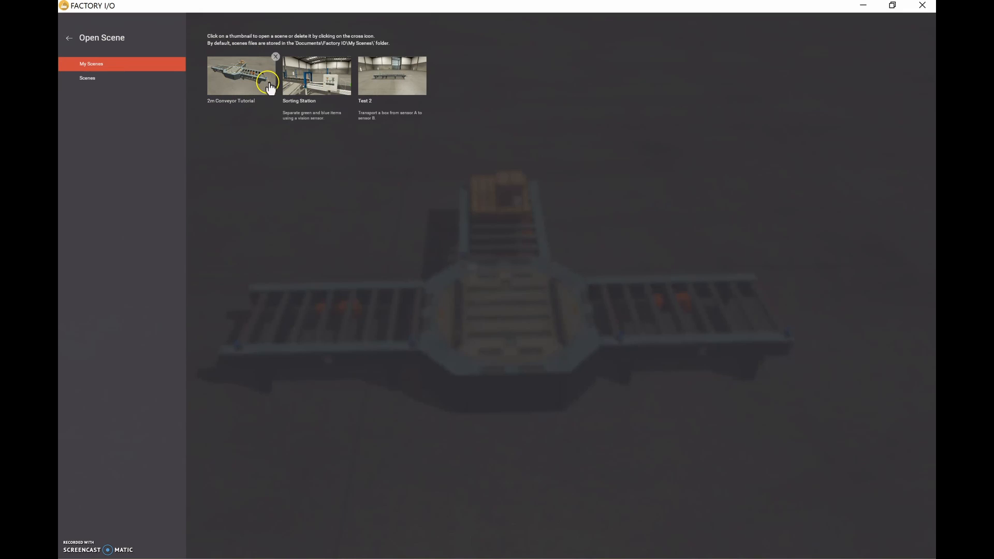
pyautogui.click(88, 78)
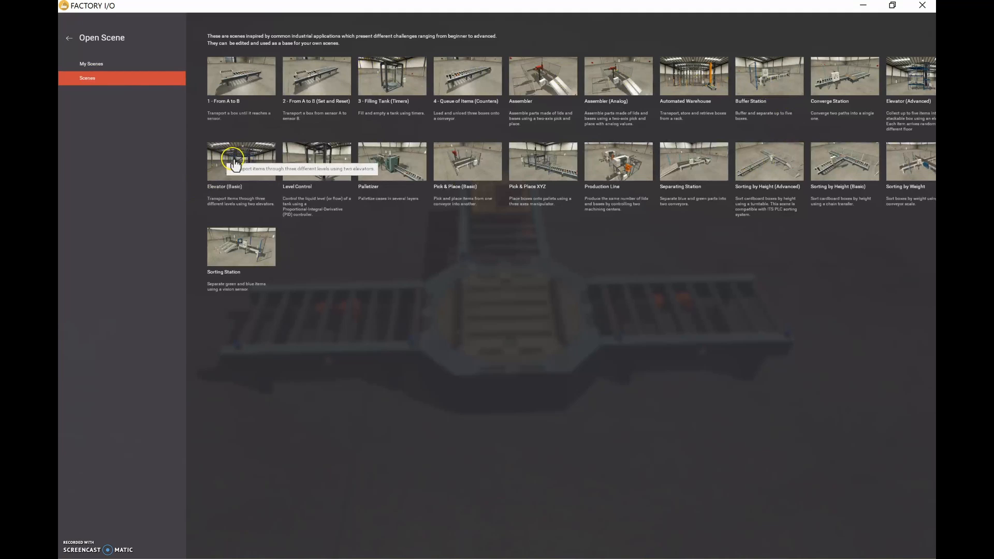
pyautogui.click(92, 63)
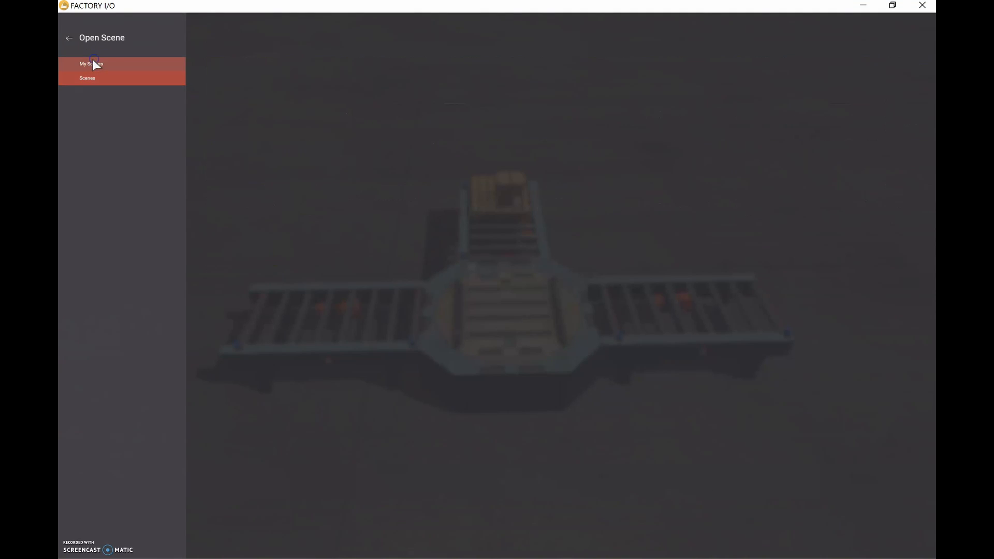
pyautogui.click(241, 85)
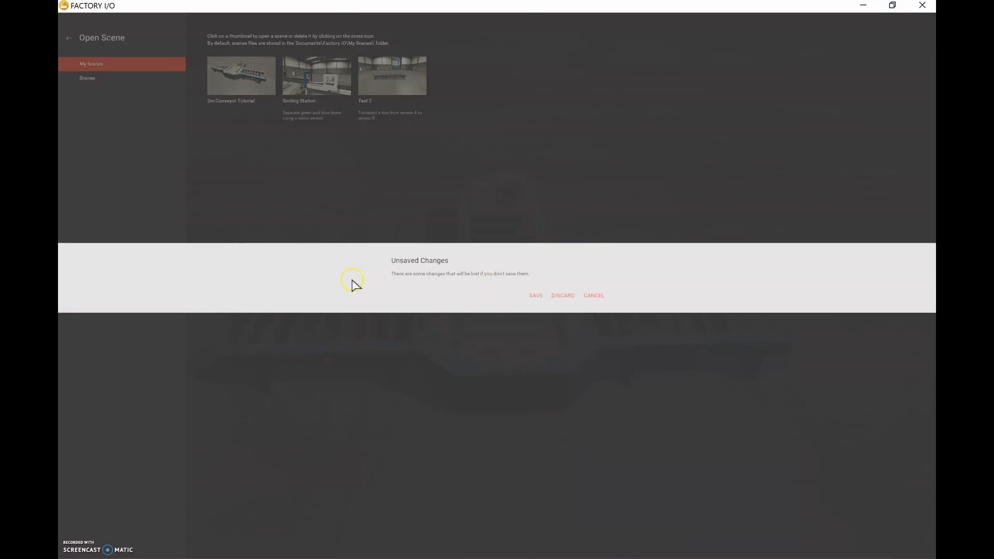
pyautogui.click(557, 297)
# Step: Examine the turntable, roller conveyors and sensors of the loaded scene from several angles, and glance at the Creating a Scene documentation page
pyautogui.scroll(3, 297, 248)
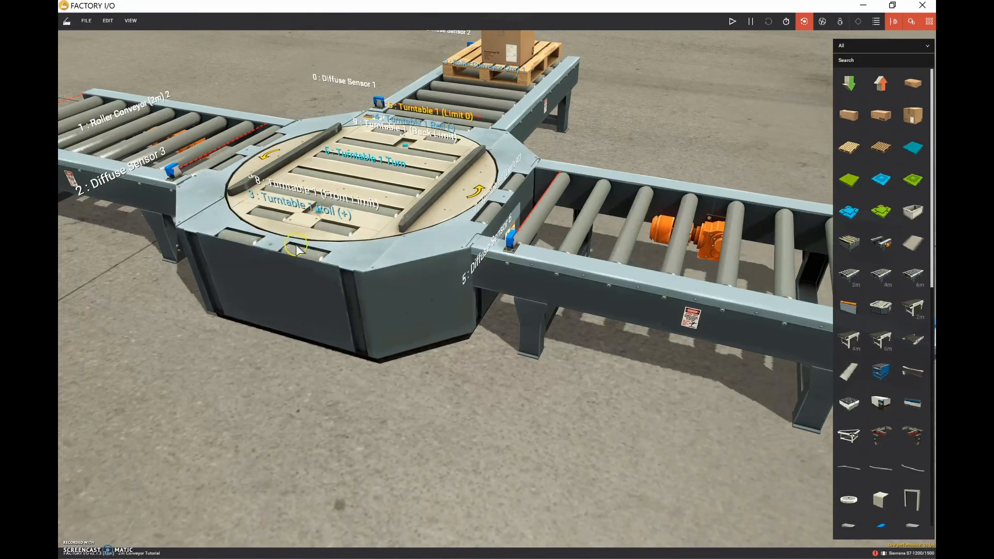
pyautogui.doubleClick(328, 228)
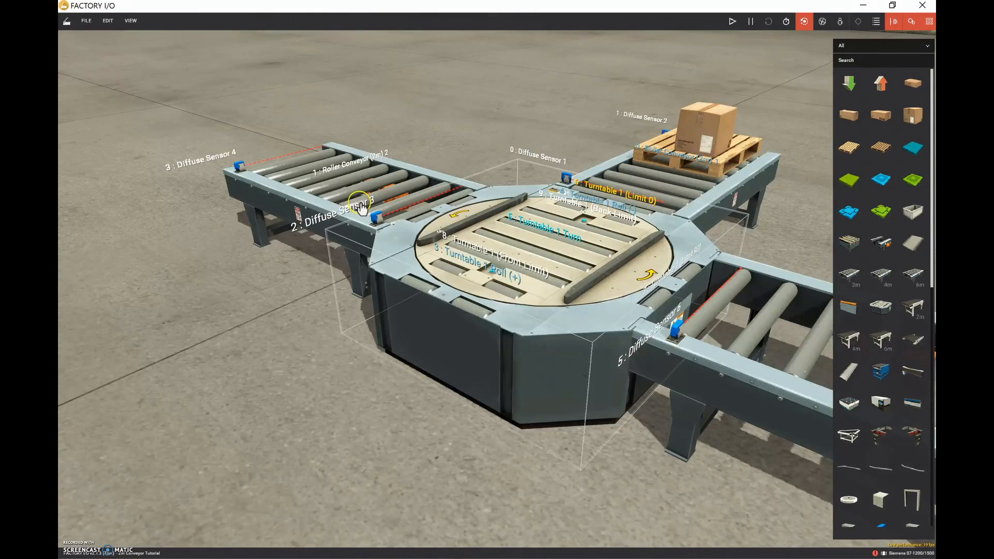
pyautogui.moveTo(547, 224); pyautogui.dragTo(673, 179, button='right')
pyautogui.scroll(-3, 628, 228)
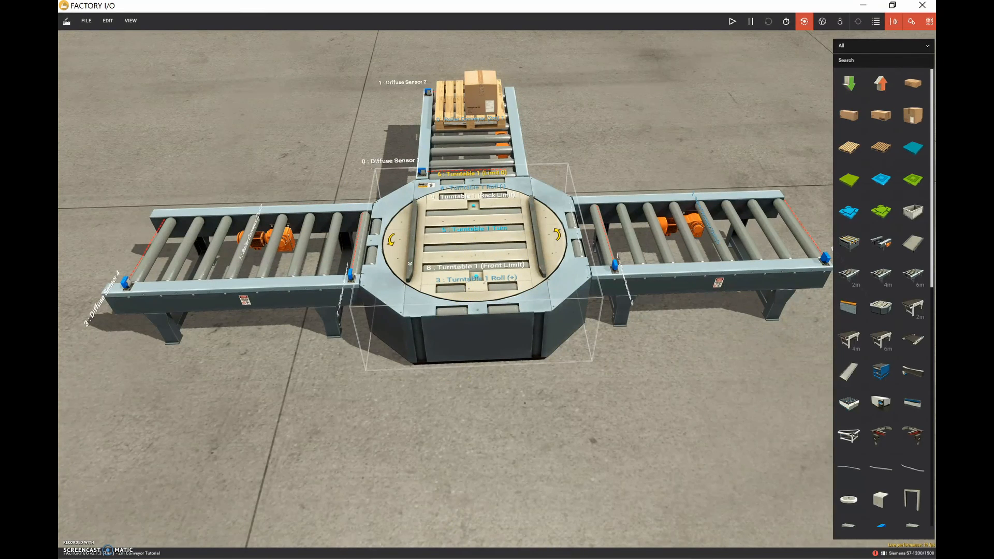
pyautogui.click(430, 518)
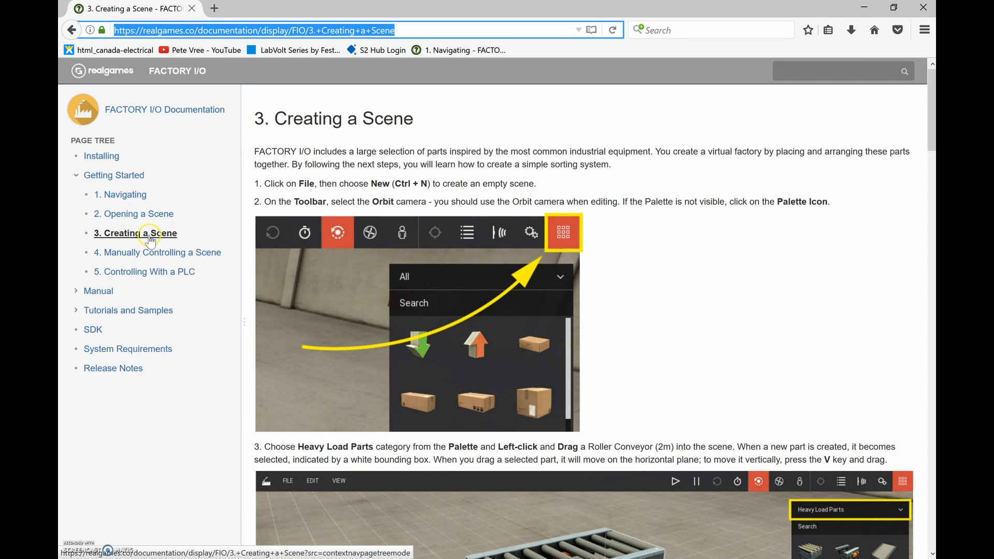
pyautogui.hotkey('alt', 'Tab')
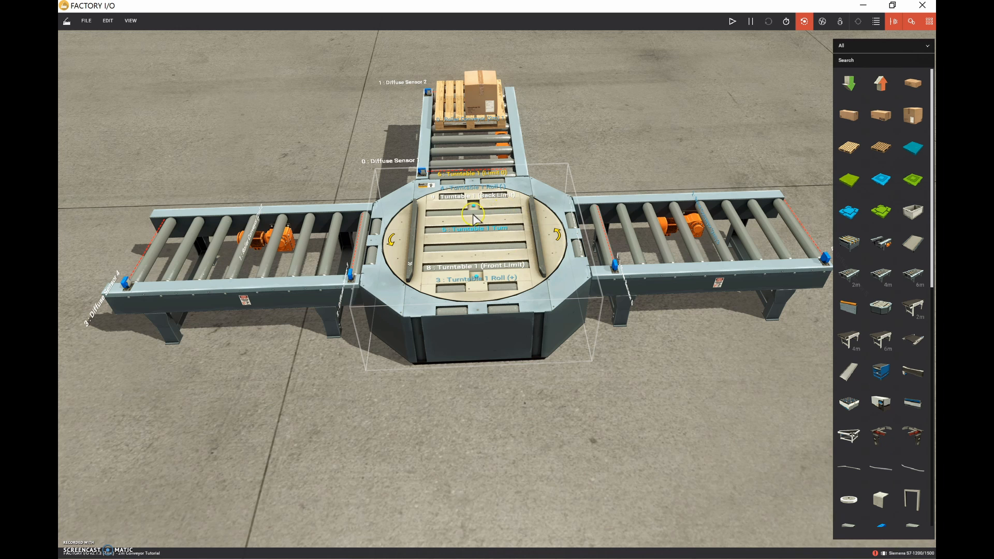
pyautogui.click(318, 235)
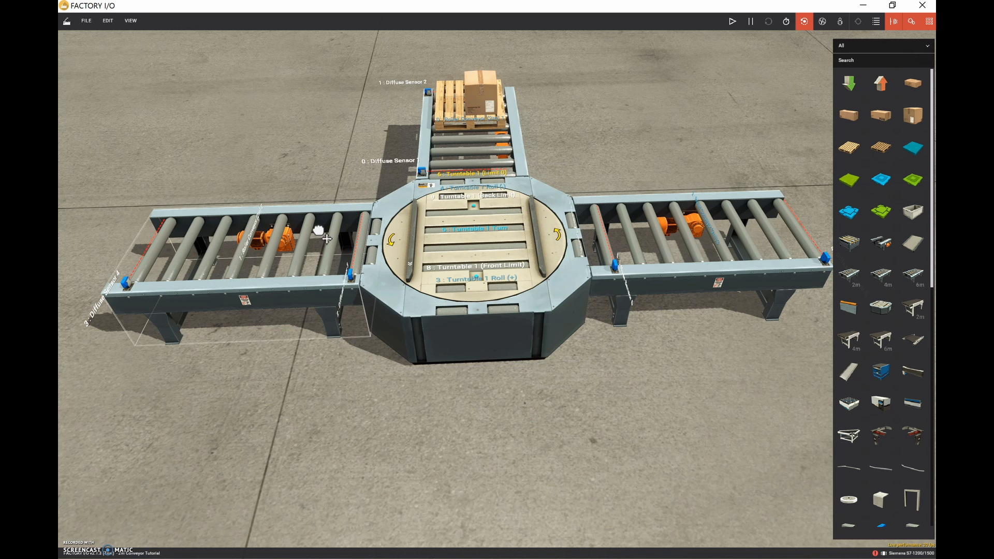
pyautogui.doubleClick(470, 222)
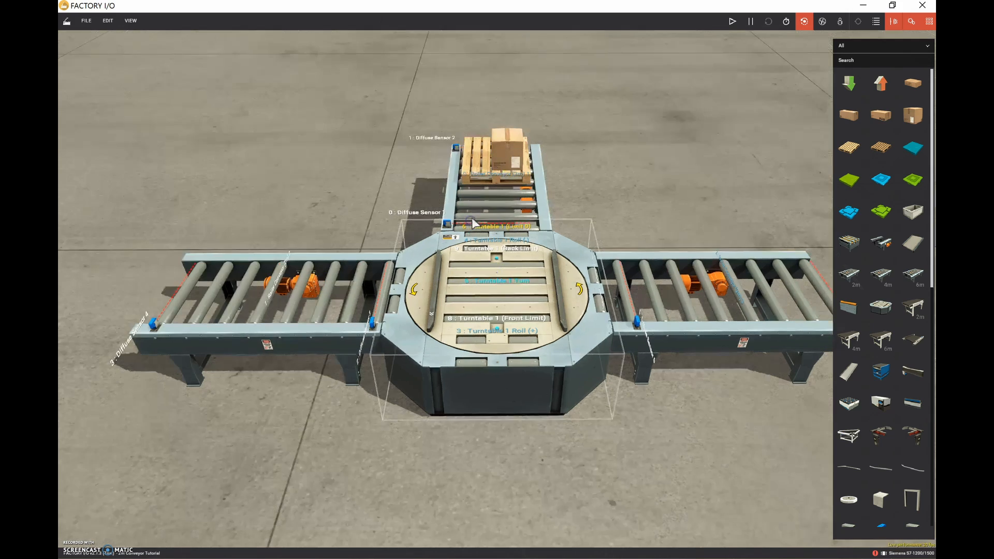
pyautogui.moveTo(588, 231); pyautogui.dragTo(657, 268, button='right')
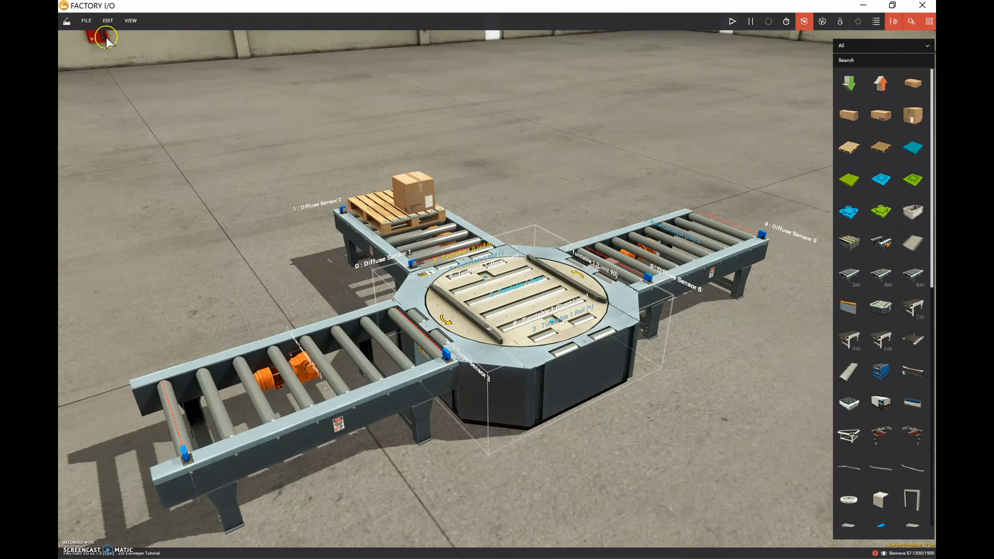
# Step: Create a new empty scene and consult the Creating a Scene documentation for its first instructions
pyautogui.click(86, 21)
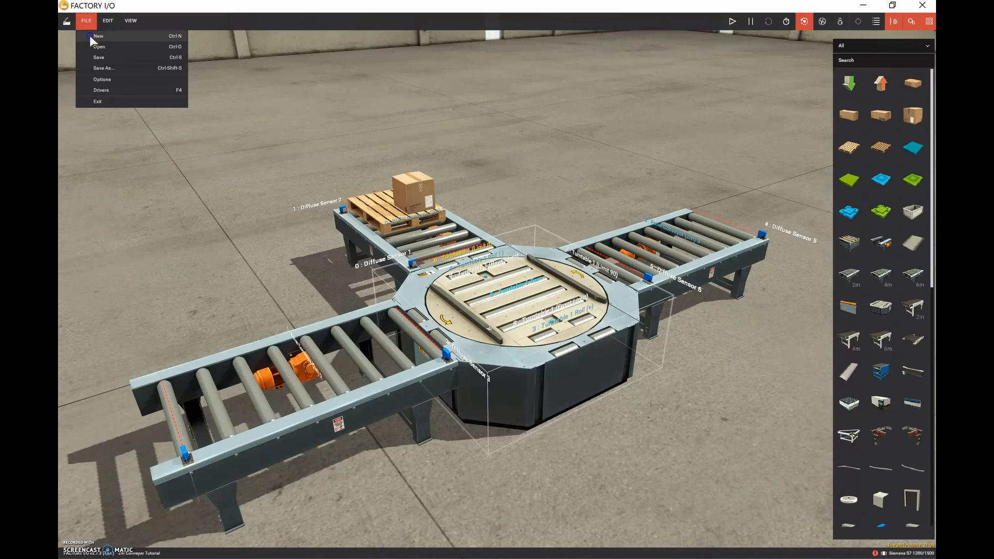
pyautogui.click(94, 36)
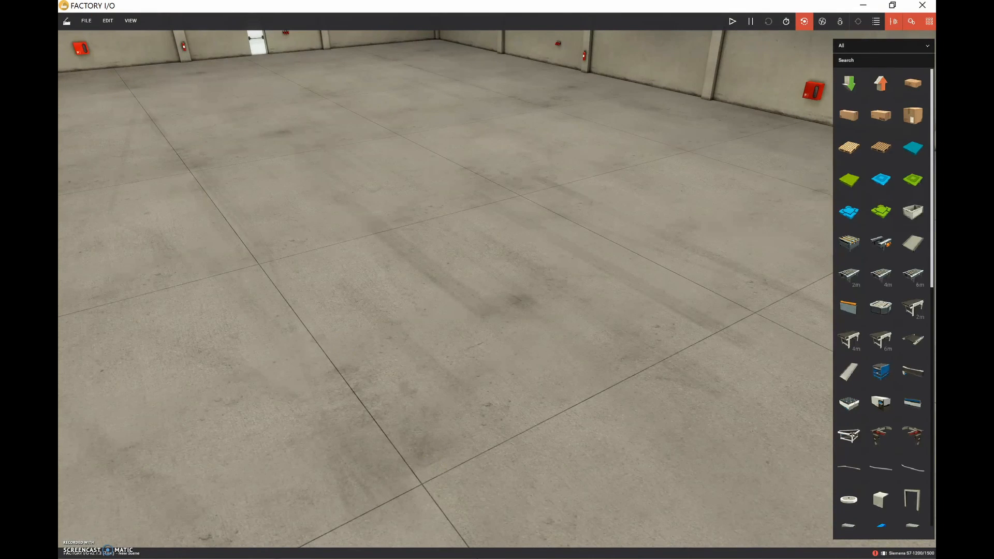
pyautogui.click(394, 479)
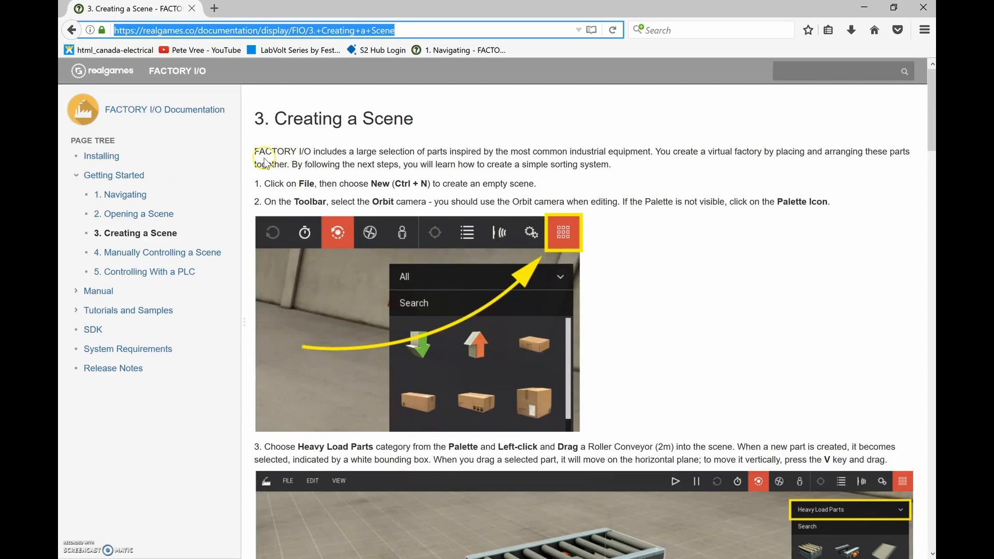
pyautogui.click(421, 28)
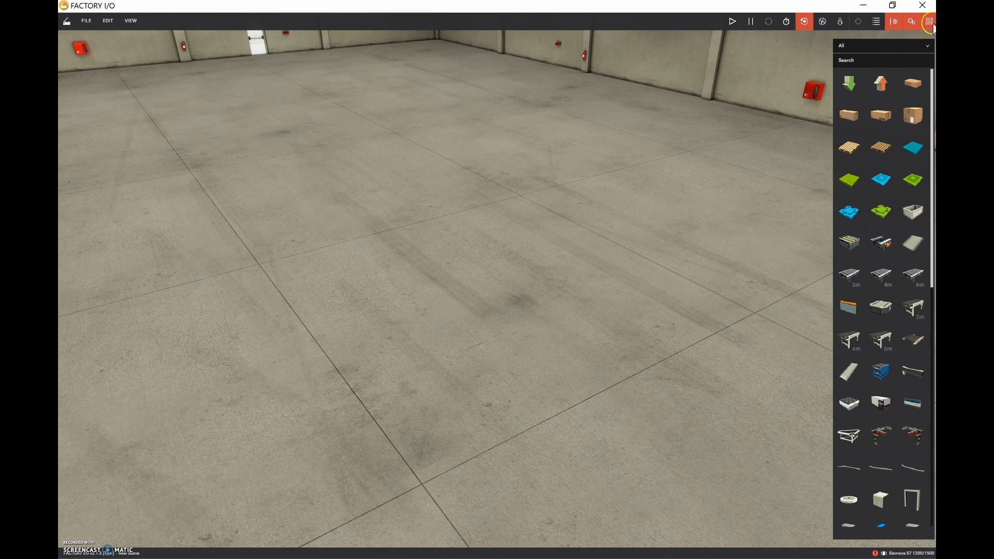
# Step: Hide and reshow the parts palette, and return the camera to Orbit mode
pyautogui.click(930, 22)
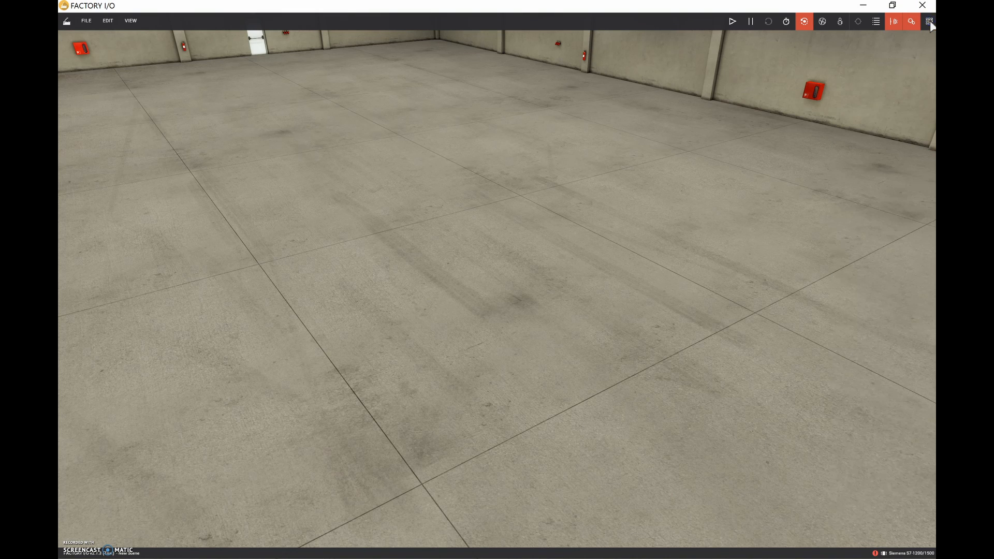
pyautogui.click(930, 22)
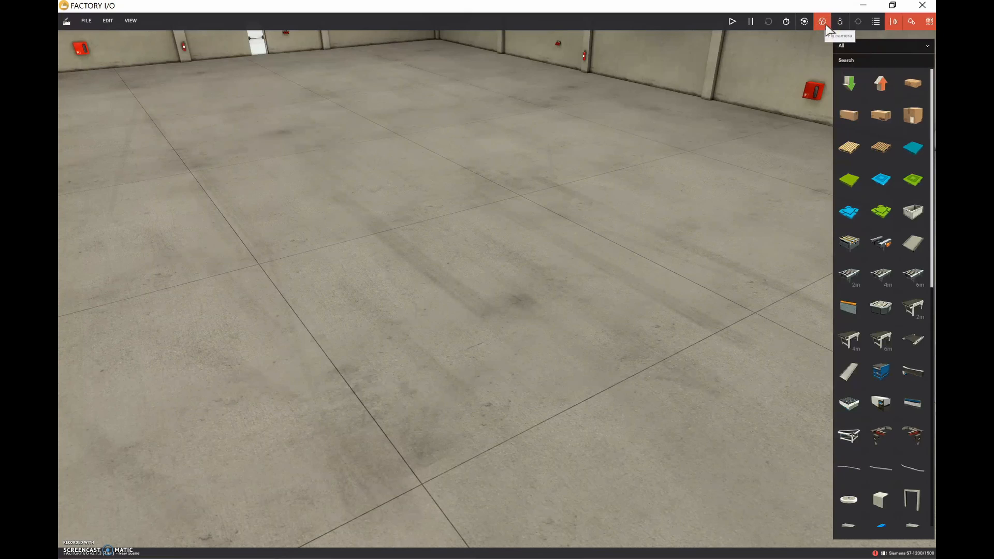
pyautogui.click(809, 21)
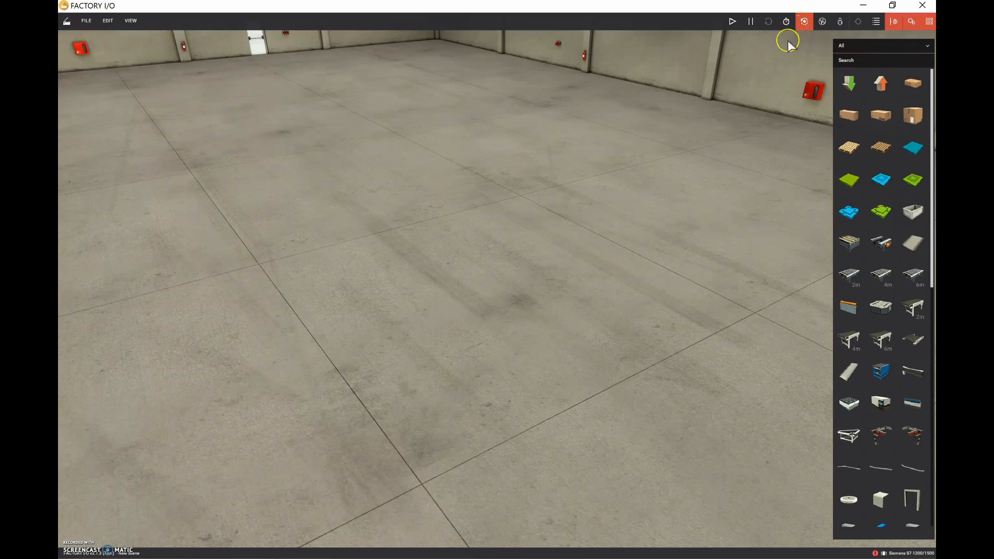
pyautogui.click(804, 22)
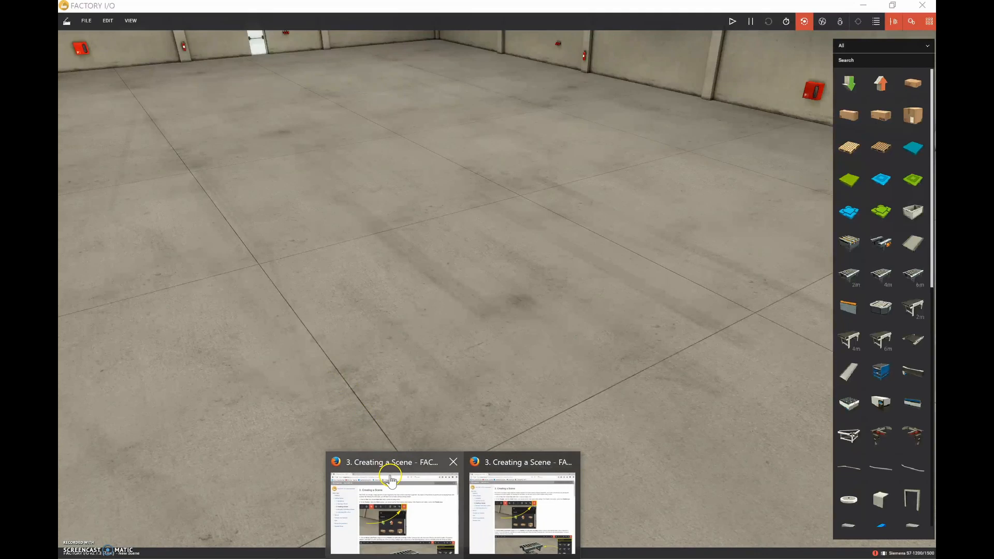
# Step: Following step 3 of the documentation, filter the palette to Heavy Load Parts and place a 2 m roller conveyor on the empty floor
pyautogui.click(388, 471)
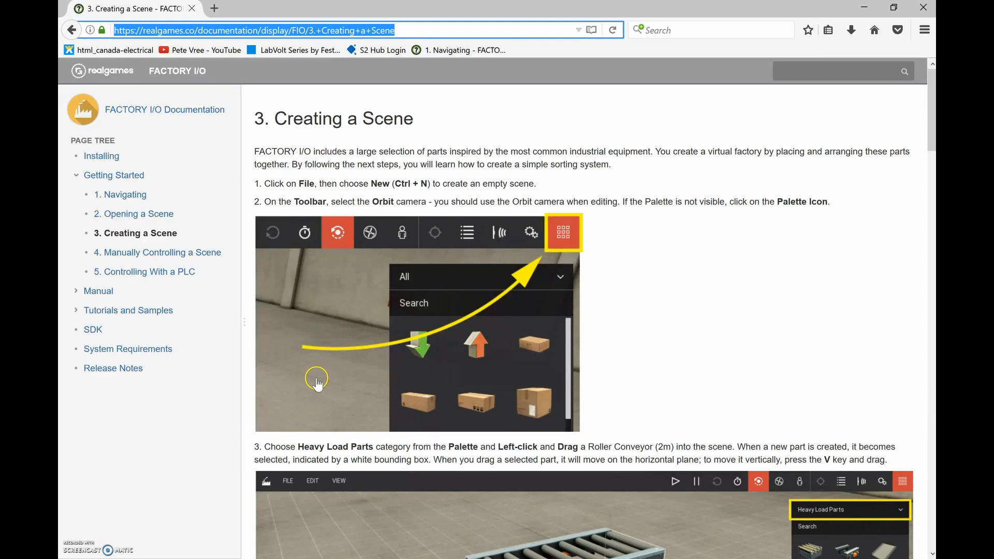
pyautogui.scroll(-6, 674, 299)
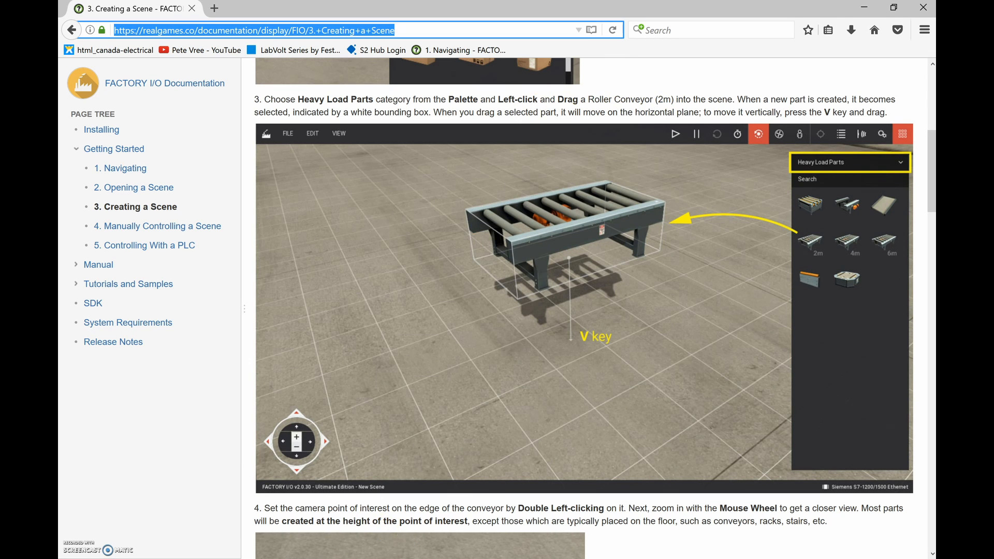
pyautogui.click(421, 558)
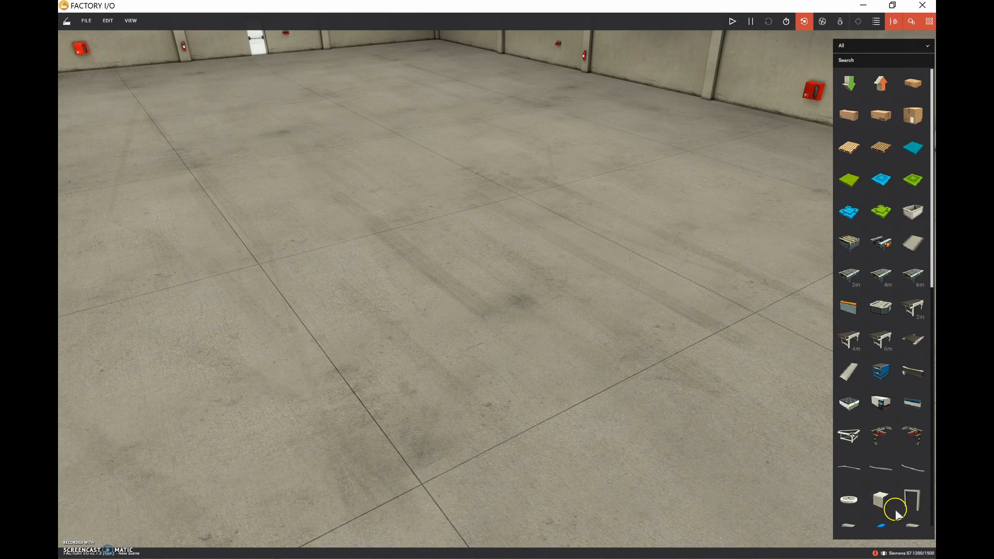
pyautogui.click(928, 45)
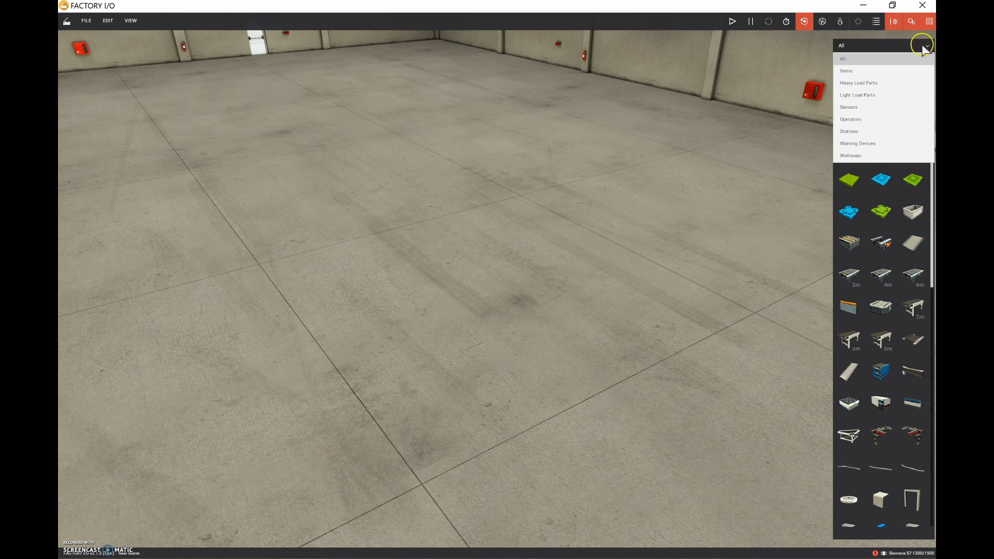
pyautogui.click(869, 83)
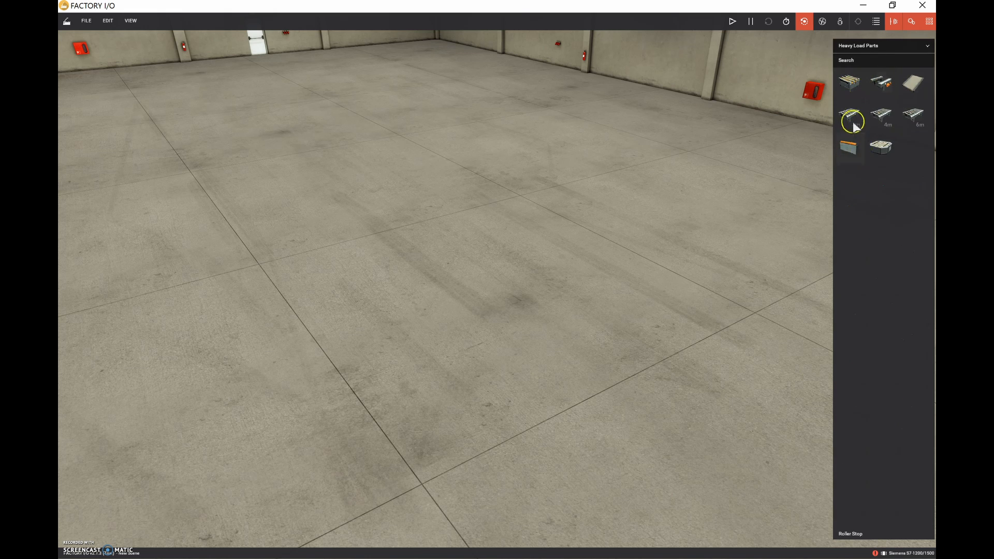
pyautogui.moveTo(852, 120); pyautogui.dragTo(402, 280)
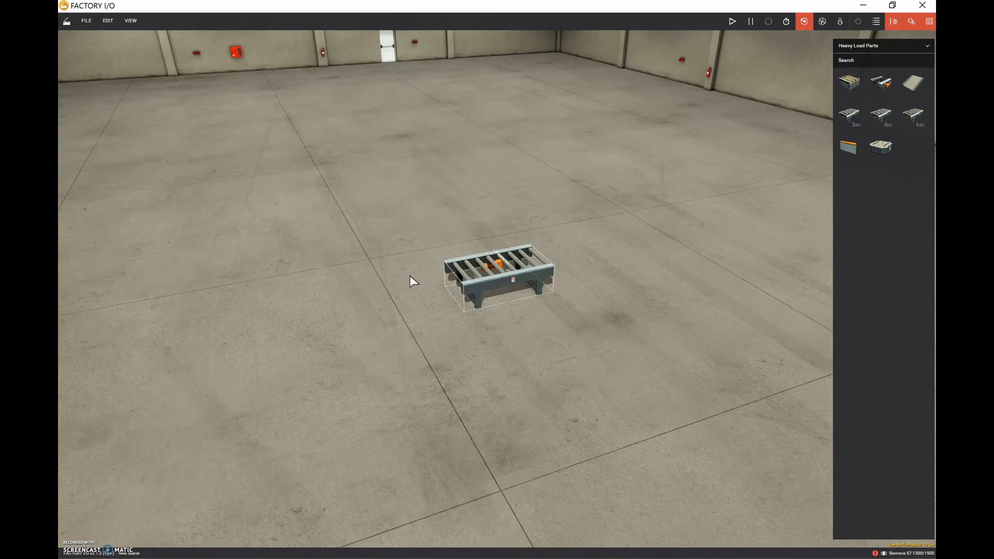
# Step: Read the documentation on moving a placed part horizontally and vertically
pyautogui.moveTo(453, 558)
pyautogui.click(420, 510)
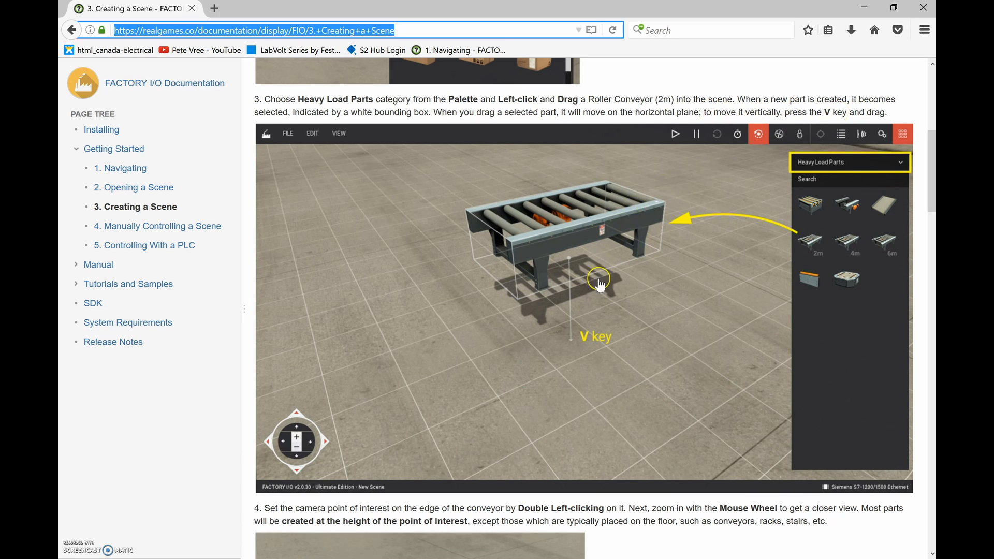
pyautogui.click(568, 287)
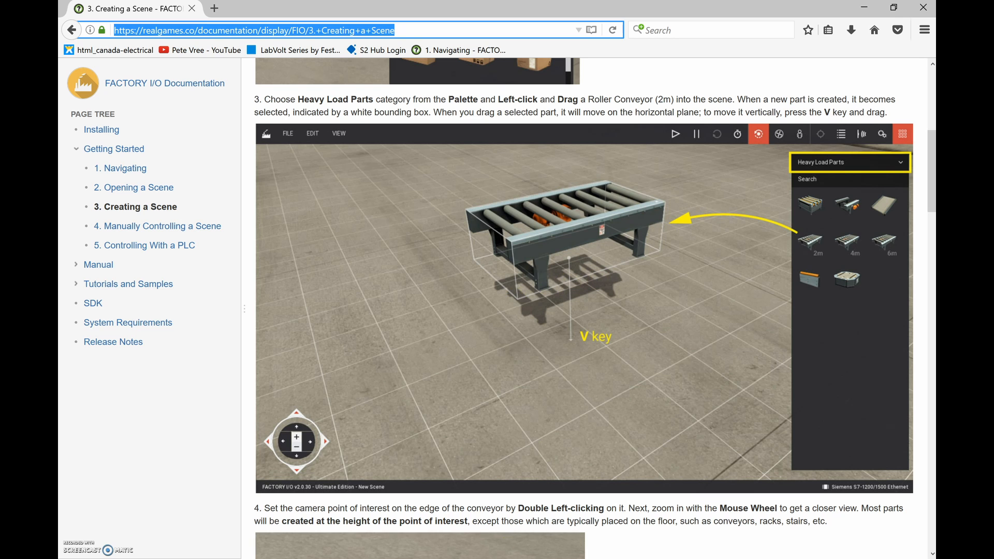
pyautogui.hotkey('alt', 'Tab')
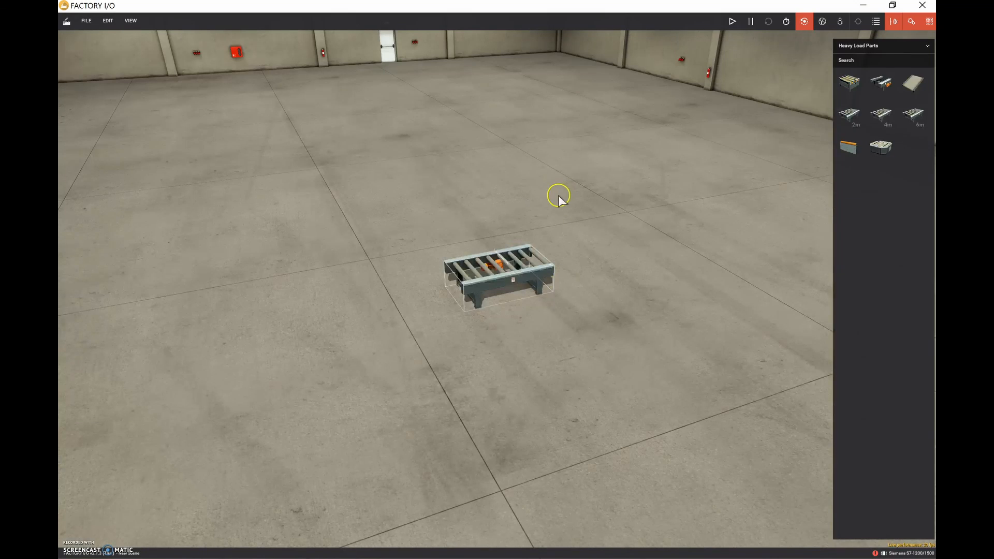
# Step: Check the roller conveyor's context options up close, close them, and shift the conveyor slightly across the floor
pyautogui.click(510, 282)
pyautogui.scroll(5, 510, 283)
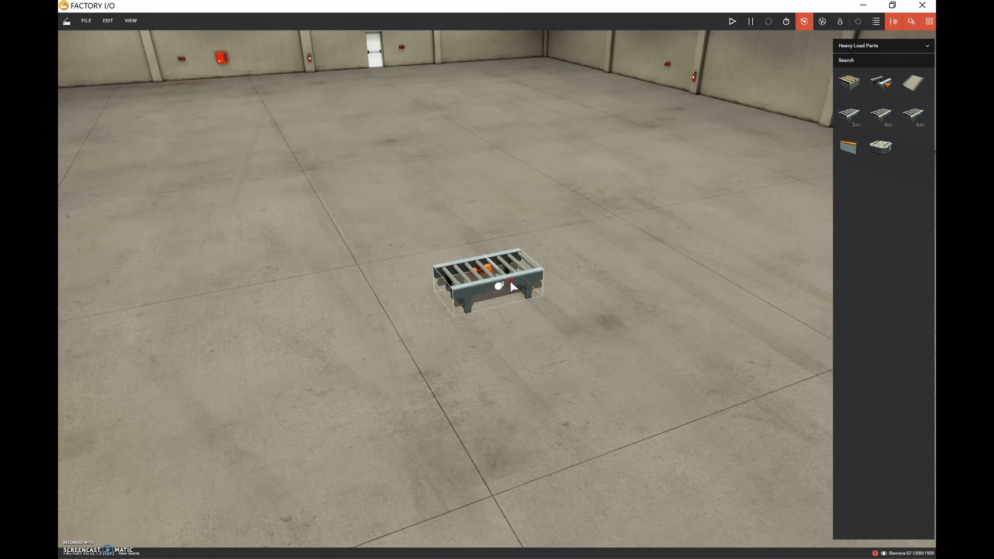
pyautogui.scroll(2, 511, 281)
pyautogui.rightClick(510, 281)
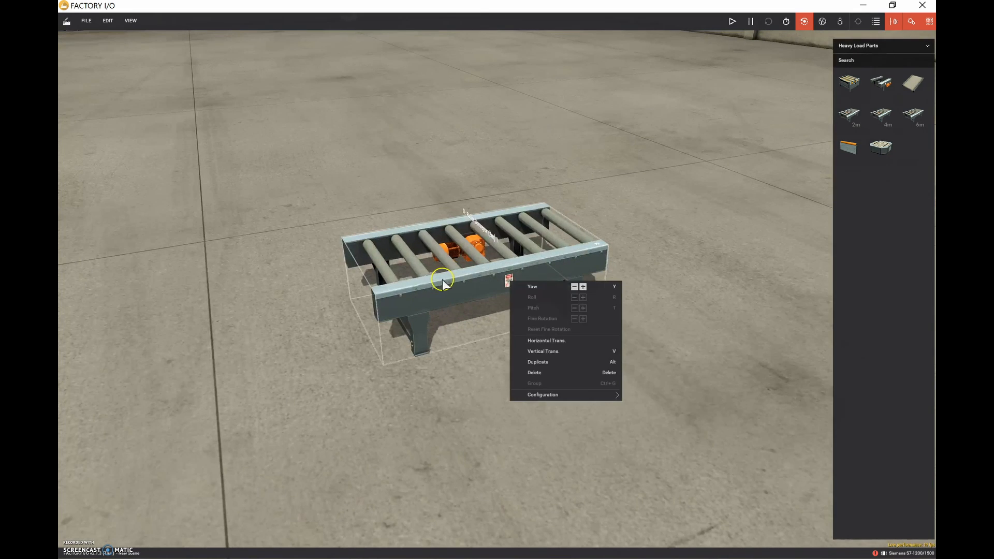
pyautogui.click(490, 253)
pyautogui.moveTo(482, 263); pyautogui.dragTo(475, 290)
pyautogui.moveTo(477, 290); pyautogui.dragTo(477, 290, button='right')
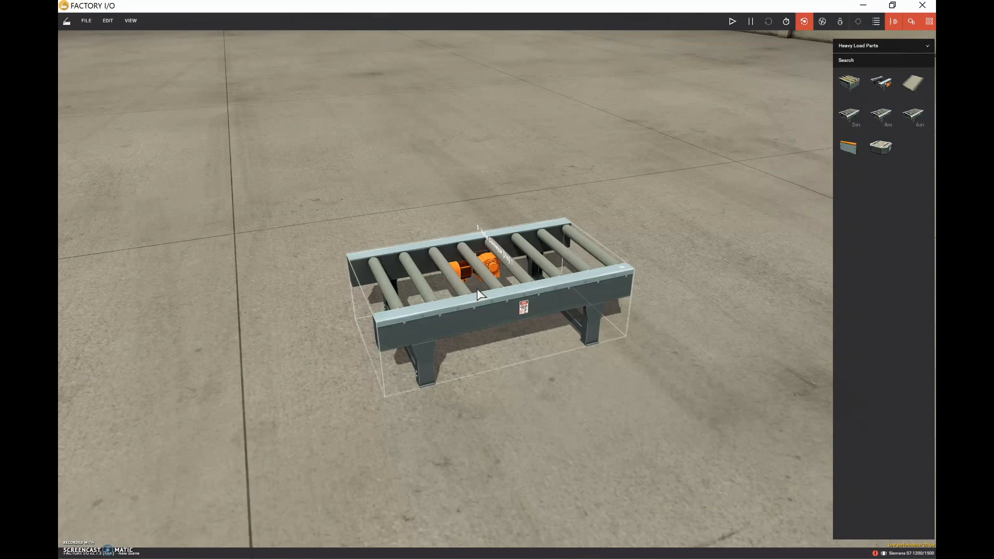
# Step: Move the selected roller conveyor horizontally along the floor grid
pyautogui.click(483, 288)
pyautogui.scroll(5, 486, 293)
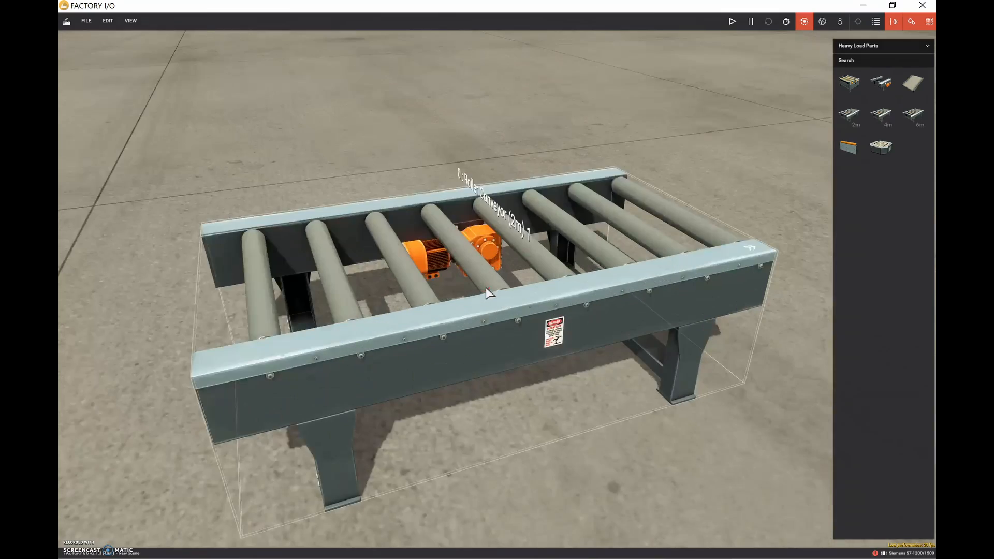
pyautogui.scroll(-3, 486, 288)
pyautogui.rightClick(486, 286)
pyautogui.click(485, 273)
pyautogui.moveTo(486, 274)
pyautogui.mouseDown()
pyautogui.moveTo(485, 157)
pyautogui.moveTo(496, 278)
pyautogui.mouseUp()
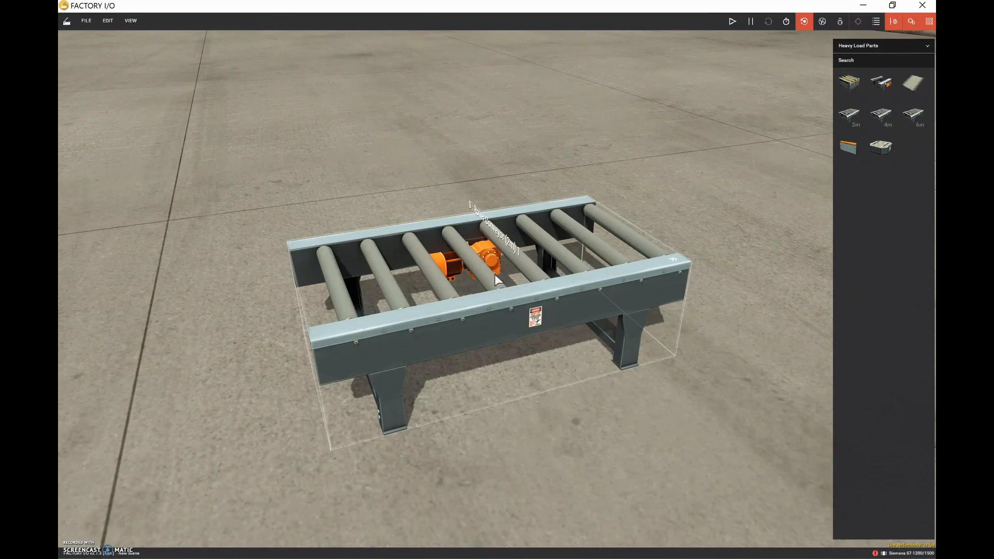
pyautogui.moveTo(466, 275); pyautogui.dragTo(550, 254)
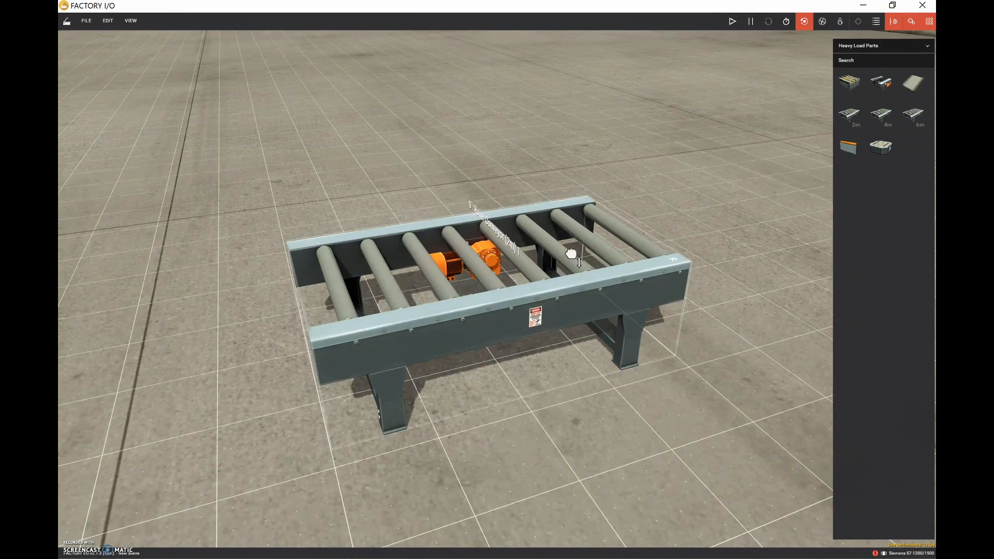
# Step: Raise the roller conveyor vertically above the floor, lower it back down, and recentre the camera on it
pyautogui.moveTo(449, 263); pyautogui.dragTo(477, 116)
pyautogui.scroll(-5, 477, 116)
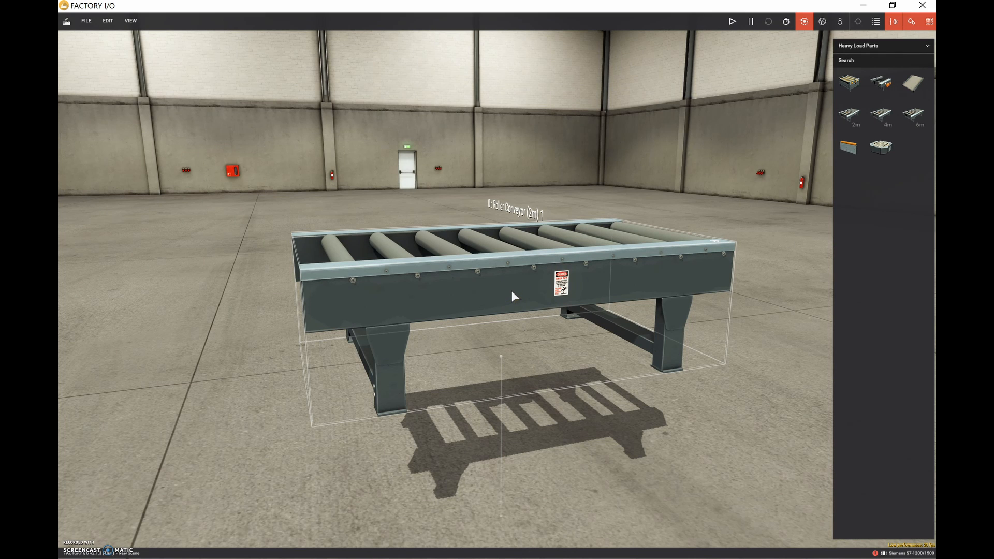
pyautogui.moveTo(512, 294); pyautogui.dragTo(505, 512)
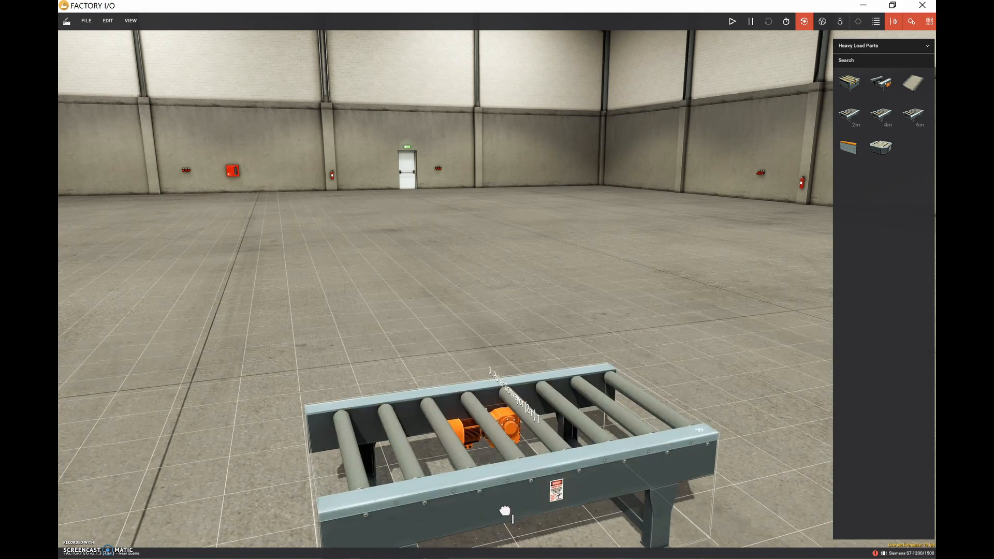
pyautogui.doubleClick(507, 510)
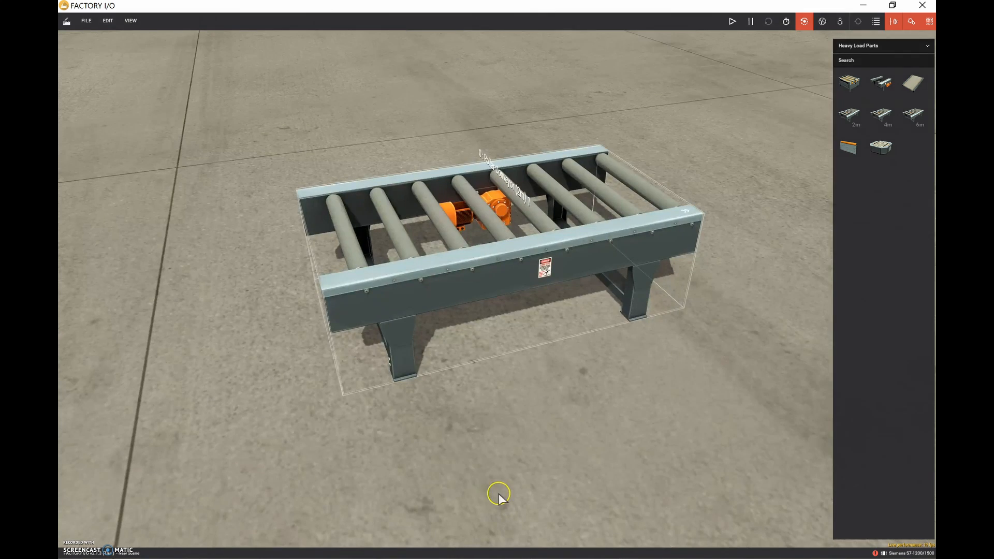
# Step: Reposition the conveyor on the horizontal plane and set the camera point of interest on its rollers
pyautogui.moveTo(491, 246); pyautogui.dragTo(442, 264)
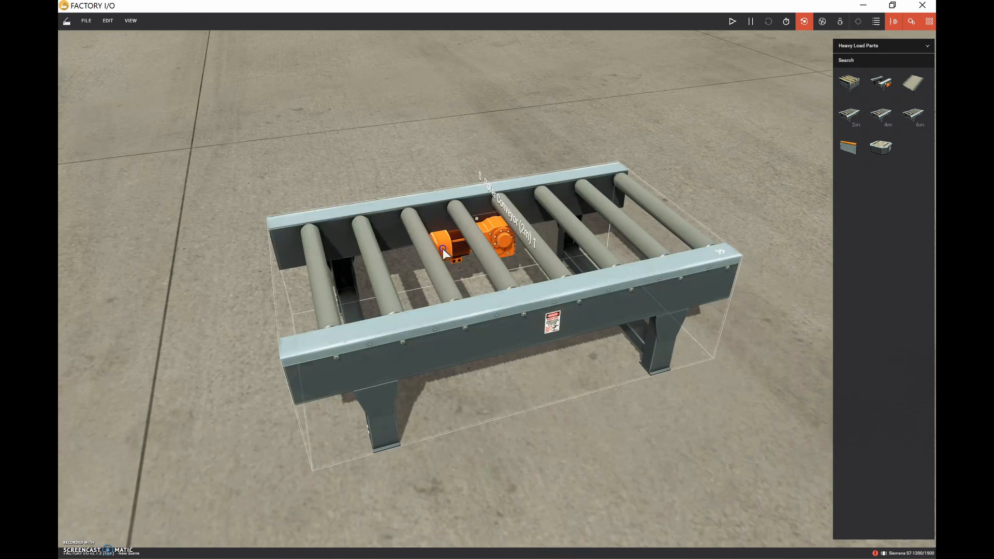
pyautogui.click(440, 273)
pyautogui.moveTo(467, 268); pyautogui.dragTo(518, 218)
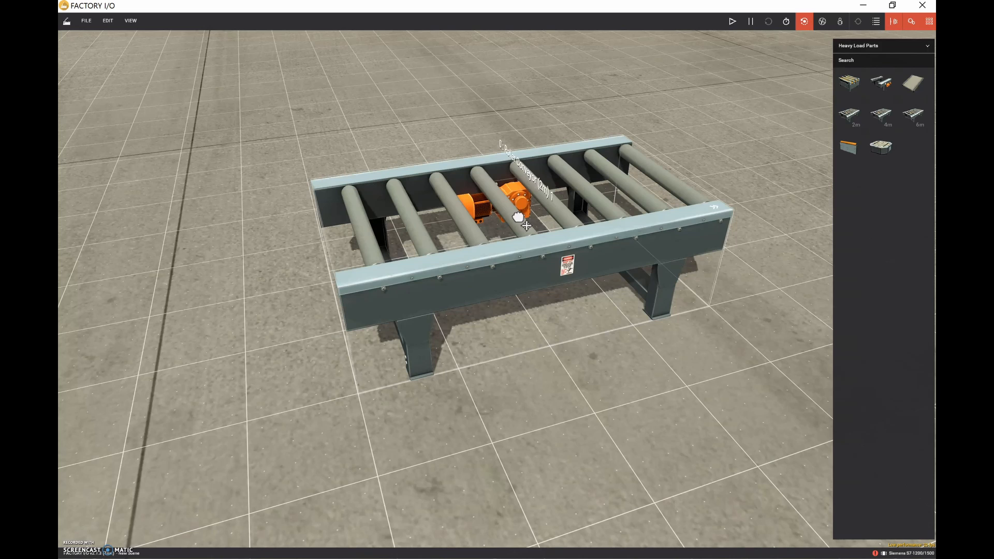
pyautogui.doubleClick(518, 217)
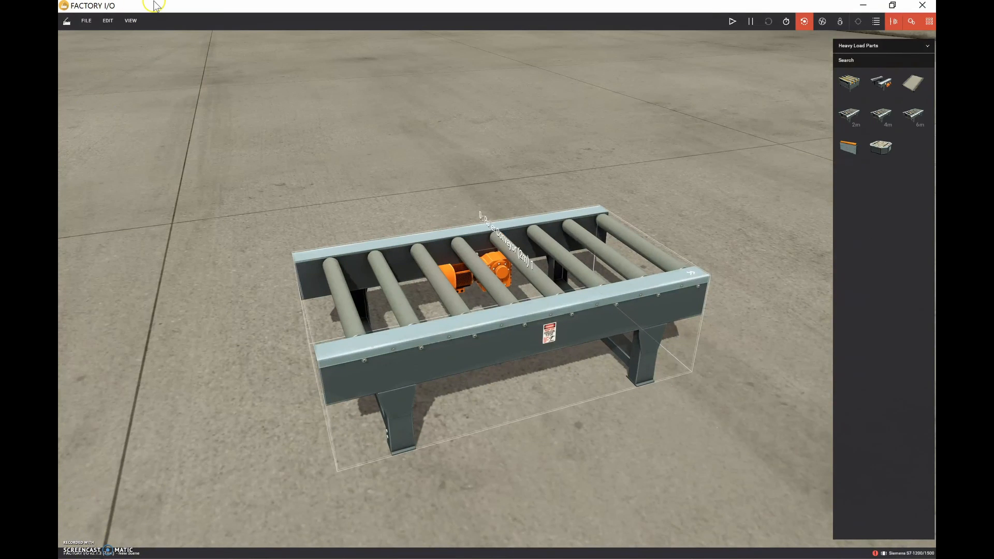
# Step: Switch to the Creating a Scene documentation and read step 4 on setting the camera point of interest
pyautogui.click(94, 558)
pyautogui.click(493, 279)
pyautogui.moveTo(495, 280); pyautogui.dragTo(512, 301)
pyautogui.moveTo(438, 554)
pyautogui.click(419, 482)
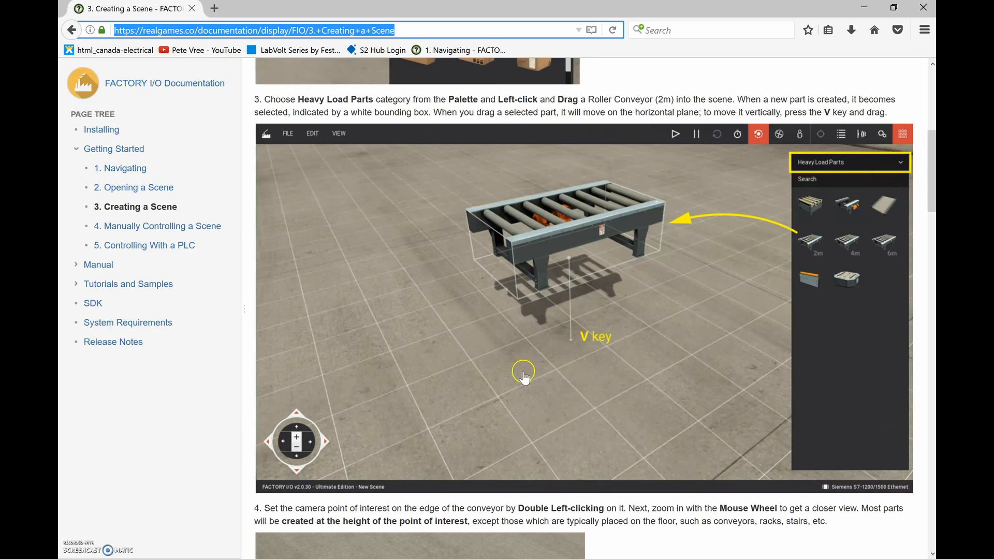
pyautogui.scroll(-5, 517, 309)
pyautogui.scroll(-3, 518, 309)
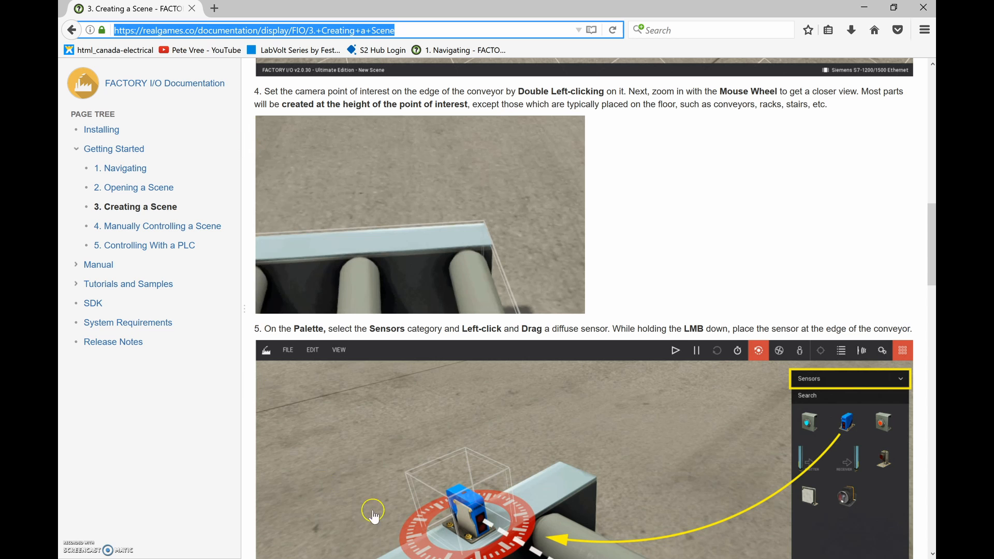
# Step: Back in Factory I/O, set the camera point of interest on the conveyor's far edge corner and zoom in closely
pyautogui.click(452, 558)
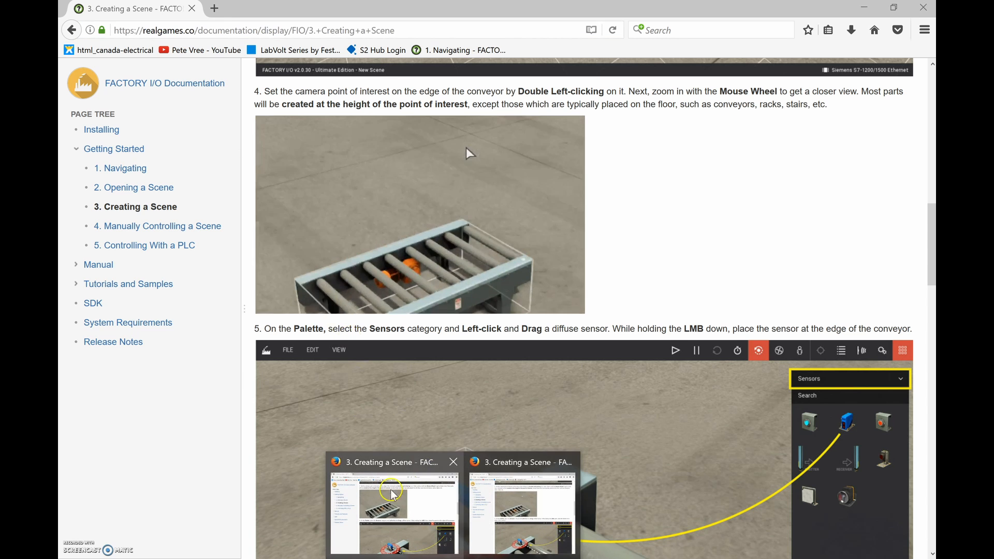
pyautogui.click(352, 557)
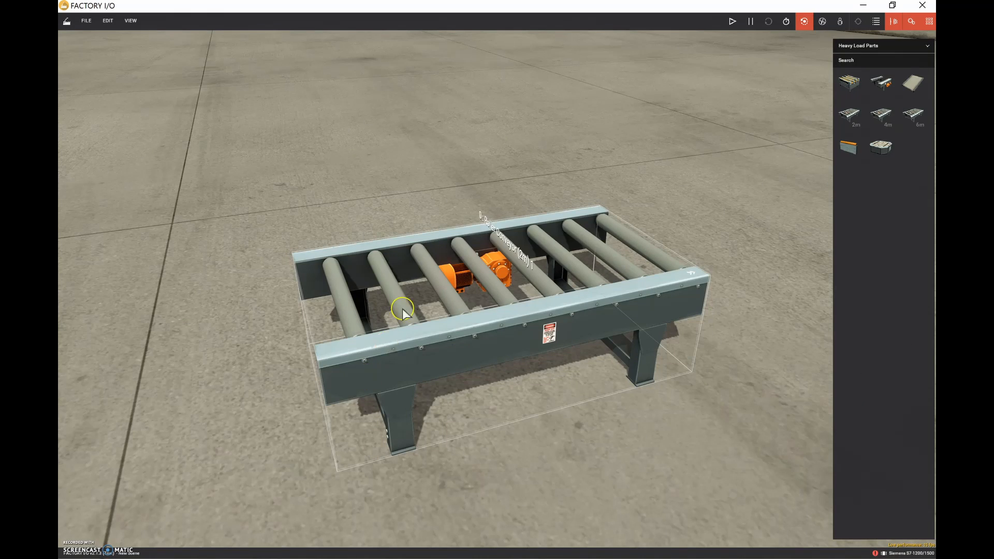
pyautogui.doubleClick(598, 210)
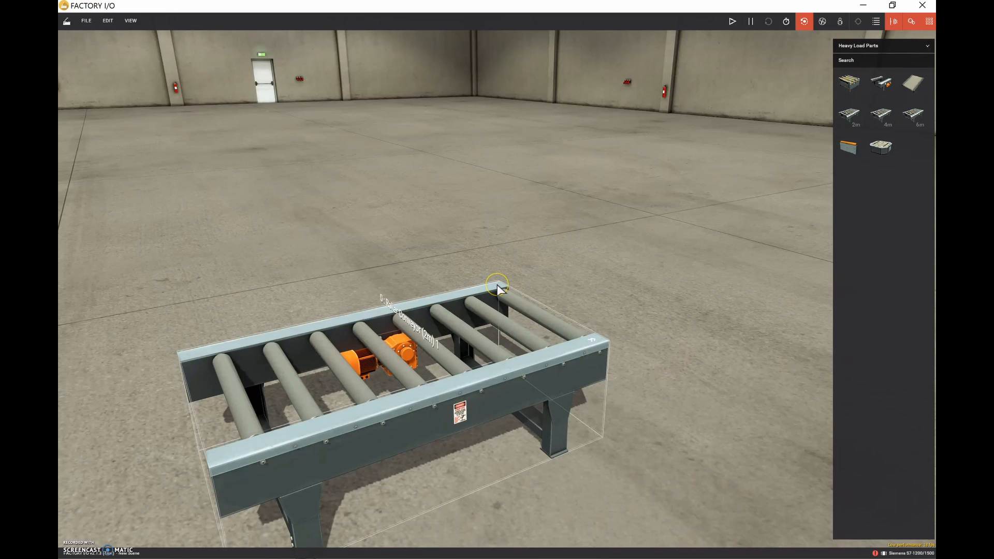
pyautogui.click(500, 288)
pyautogui.moveTo(500, 291); pyautogui.dragTo(483, 242, button='right')
pyautogui.scroll(5, 482, 242)
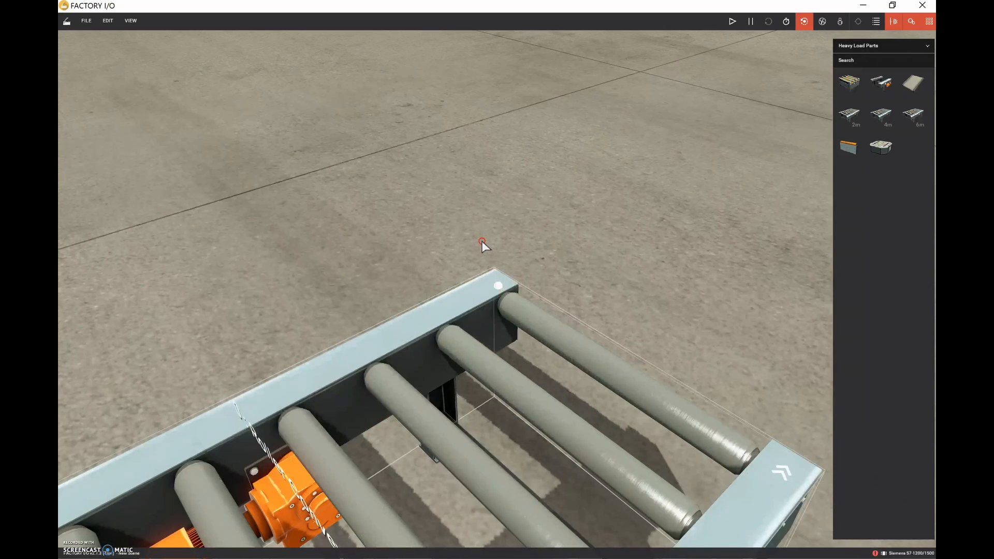
pyautogui.scroll(8, 483, 243)
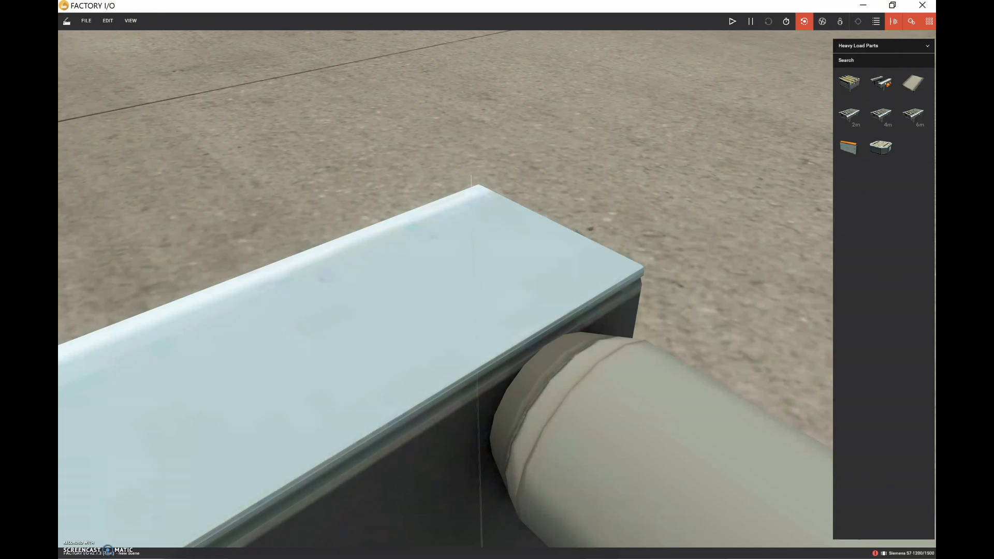
# Step: Consult documentation step 5 on placing a diffuse sensor at the conveyor's edge
pyautogui.click(411, 461)
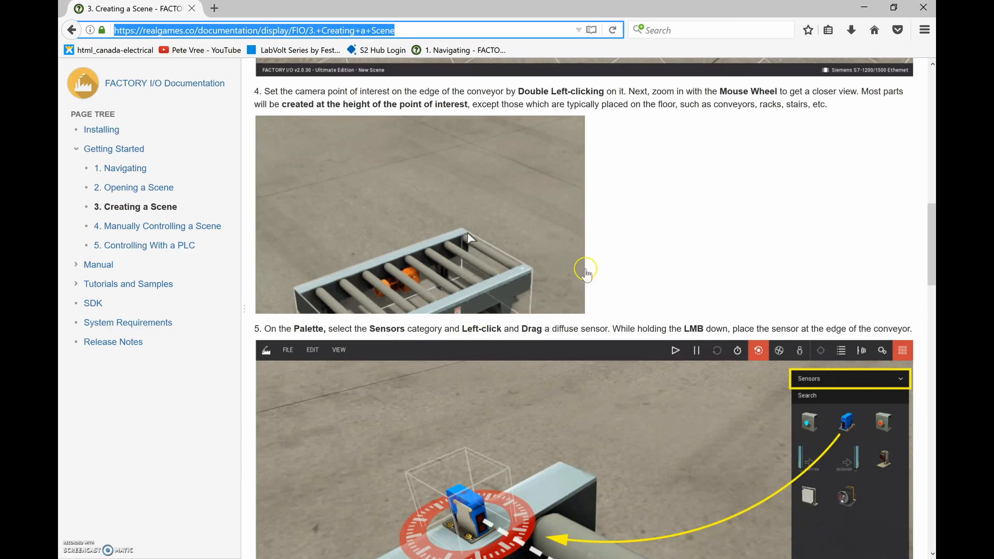
pyautogui.scroll(-4, 632, 236)
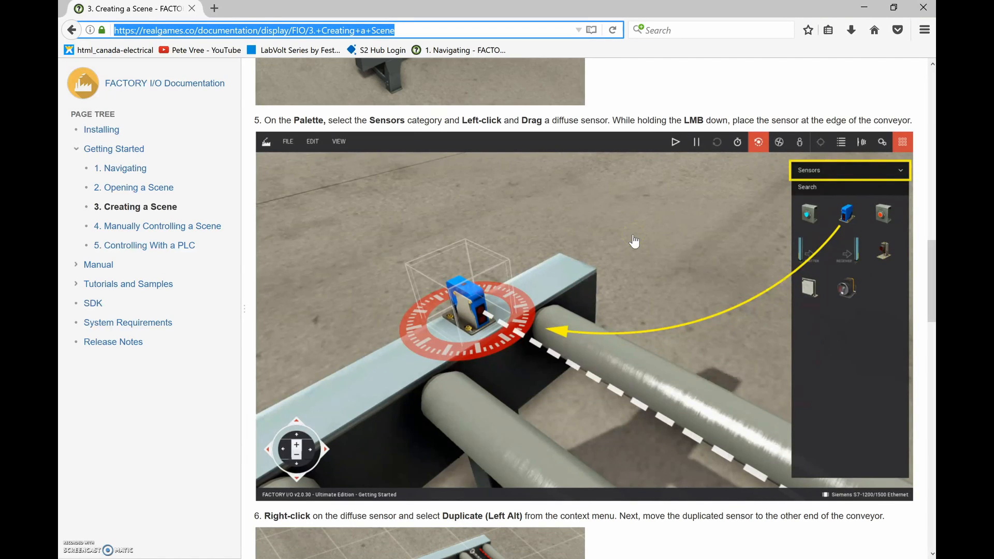
pyautogui.click(631, 242)
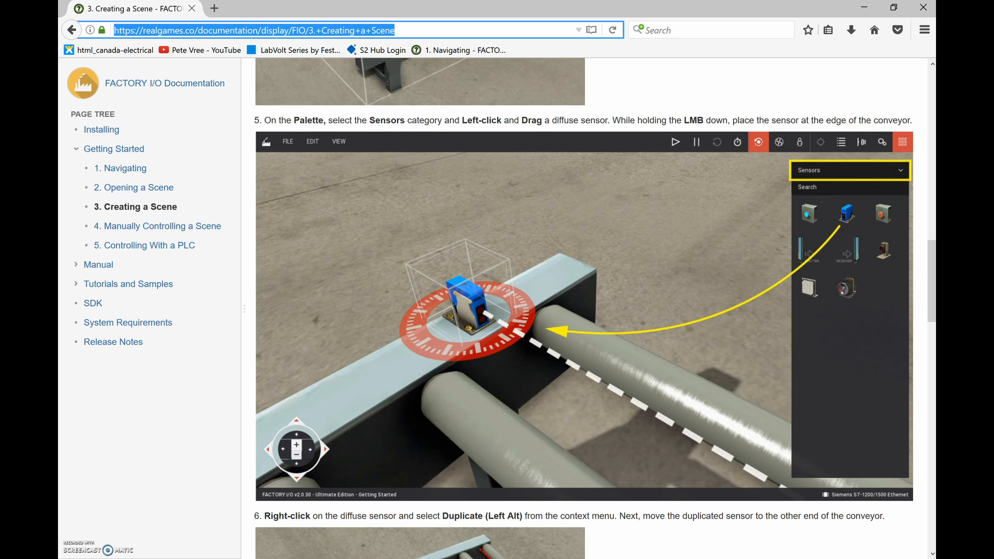
# Step: In Factory I/O, filter the palette to Sensors and place a diffuse sensor on the end of the conveyor's far rail
pyautogui.hotkey('alt', 'Tab')
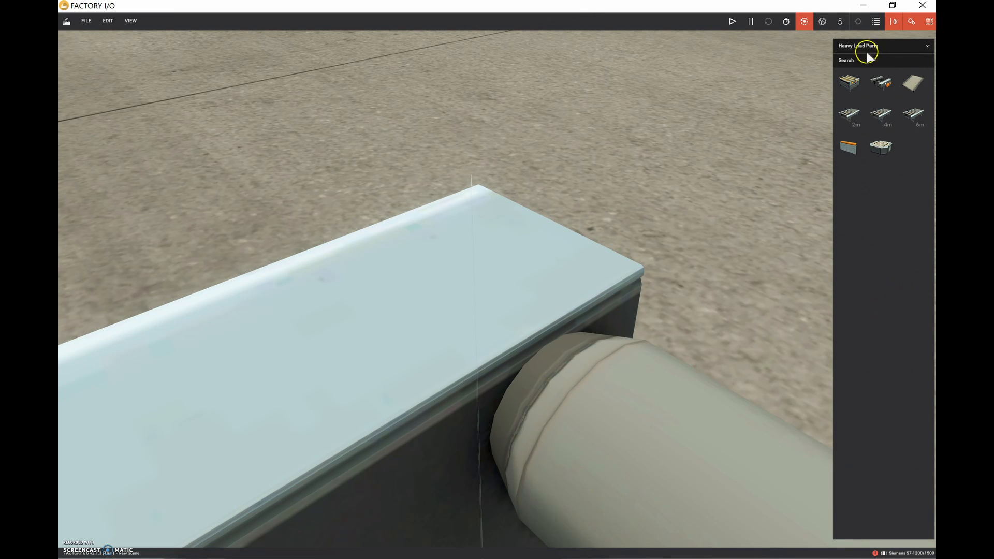
pyautogui.click(927, 46)
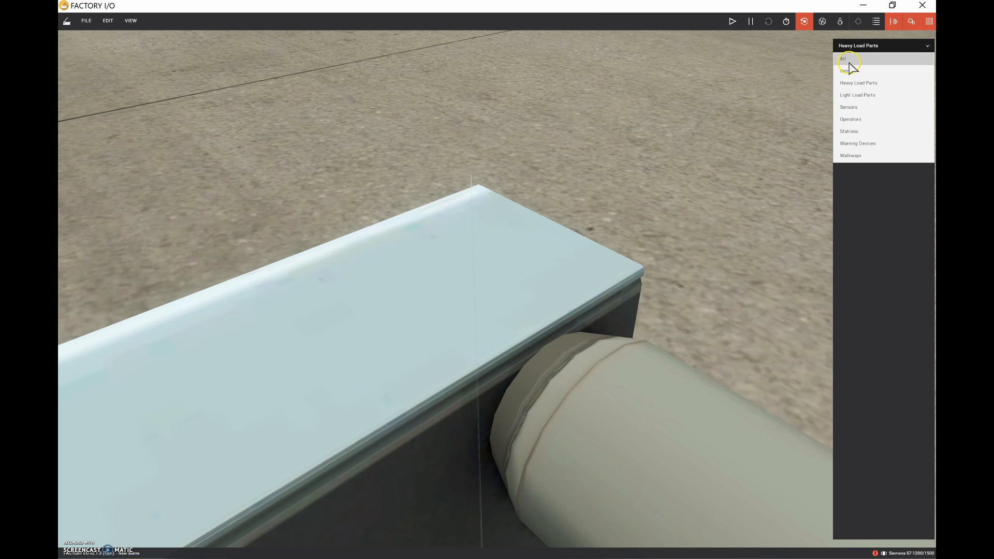
pyautogui.click(857, 107)
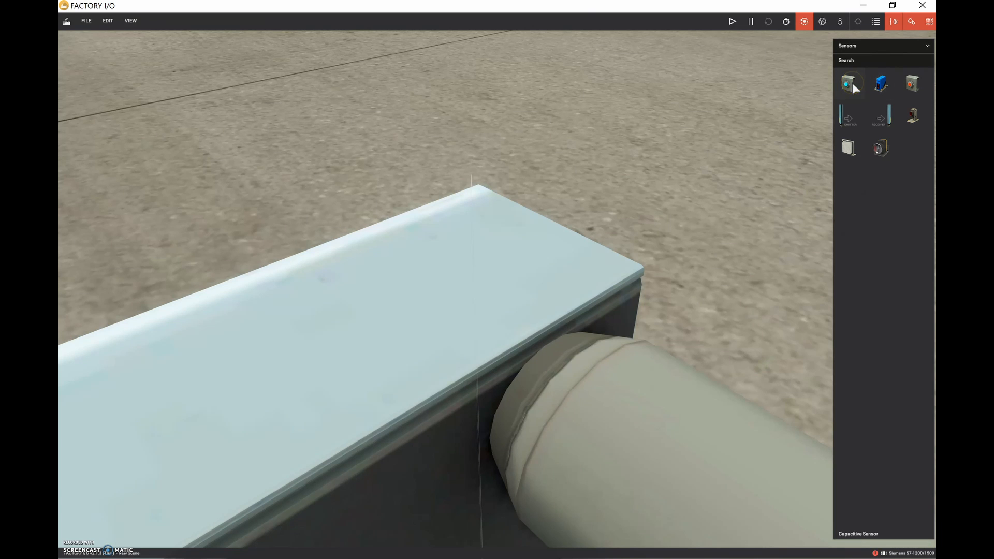
pyautogui.click(884, 83)
pyautogui.moveTo(883, 85); pyautogui.dragTo(480, 332)
pyautogui.moveTo(481, 332); pyautogui.dragTo(481, 331, button='right')
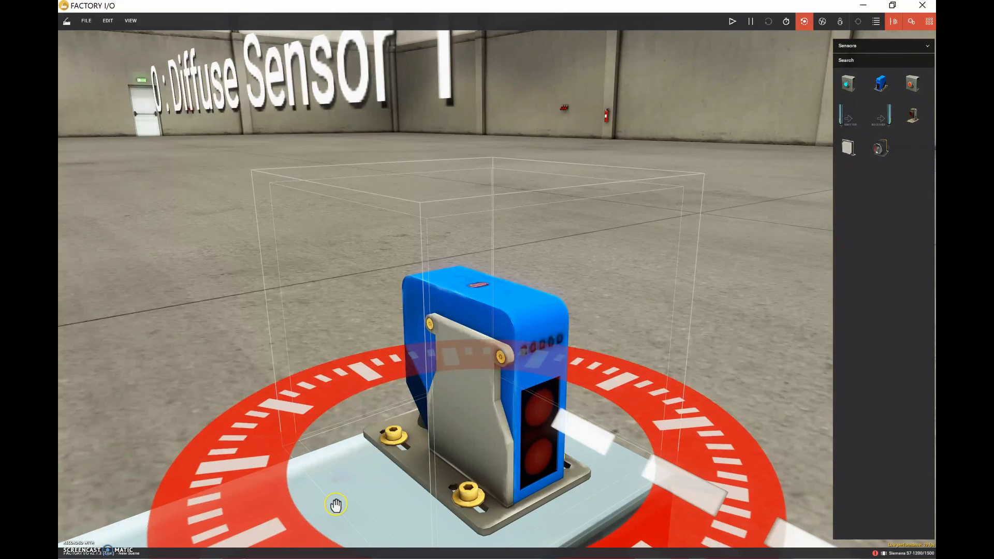
# Step: Examine the placed diffuse sensor and its beam across the rollers from several angles
pyautogui.doubleClick(139, 532)
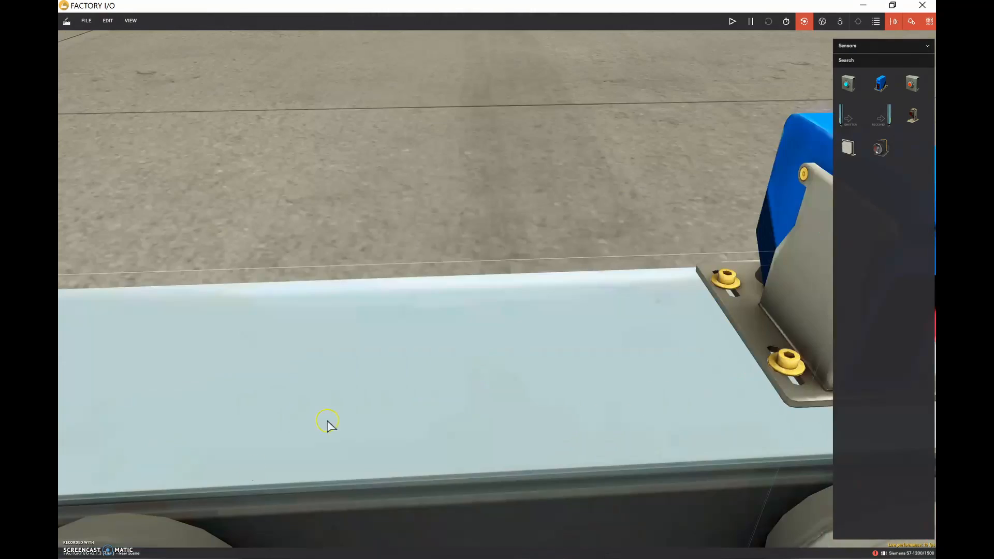
pyautogui.moveTo(647, 324); pyautogui.dragTo(743, 267, button='right')
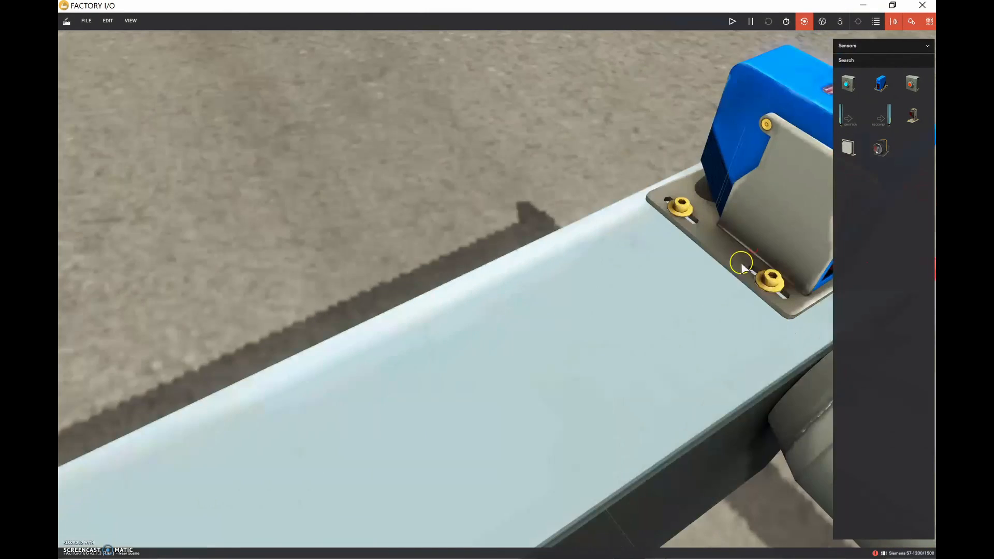
pyautogui.scroll(-5, 741, 262)
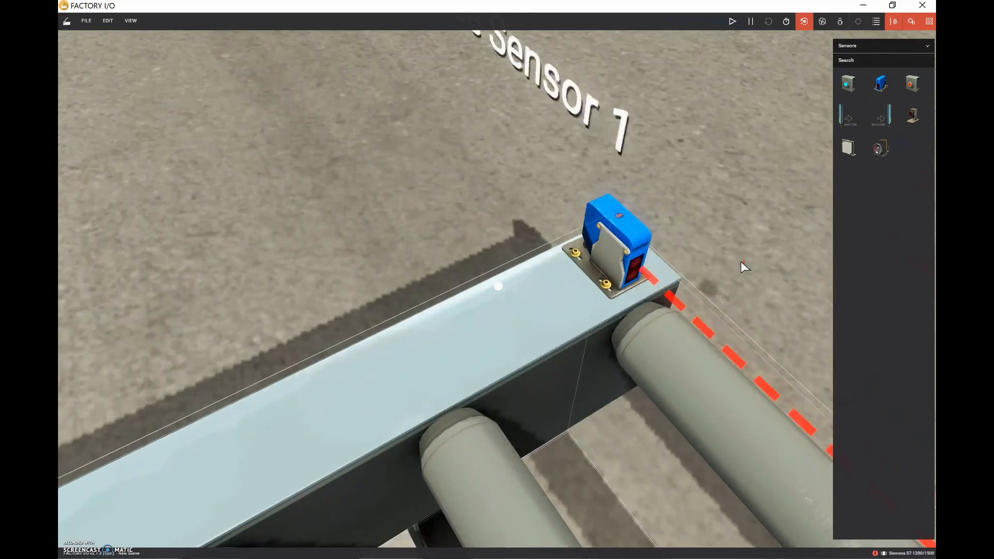
pyautogui.moveTo(742, 262); pyautogui.dragTo(229, 404, button='right')
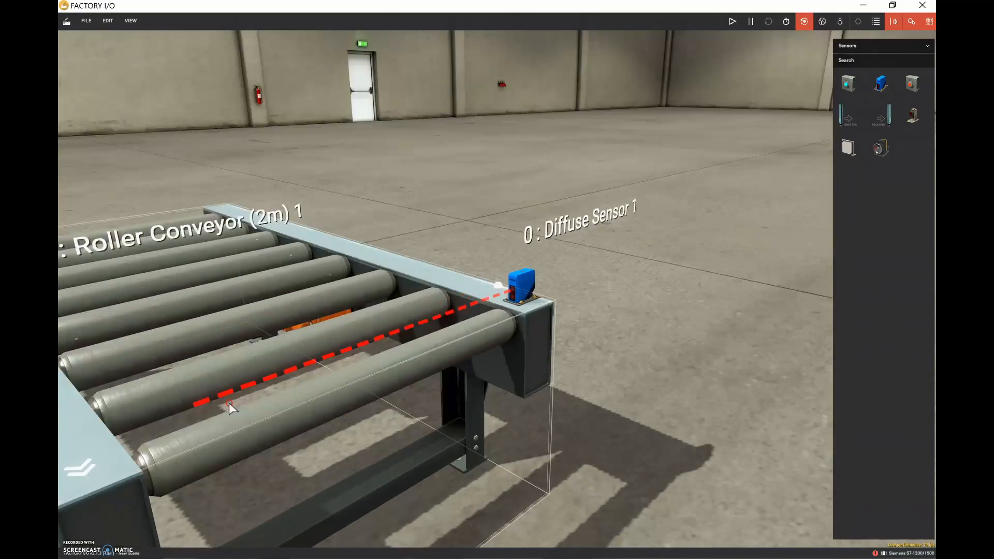
pyautogui.scroll(4, 532, 289)
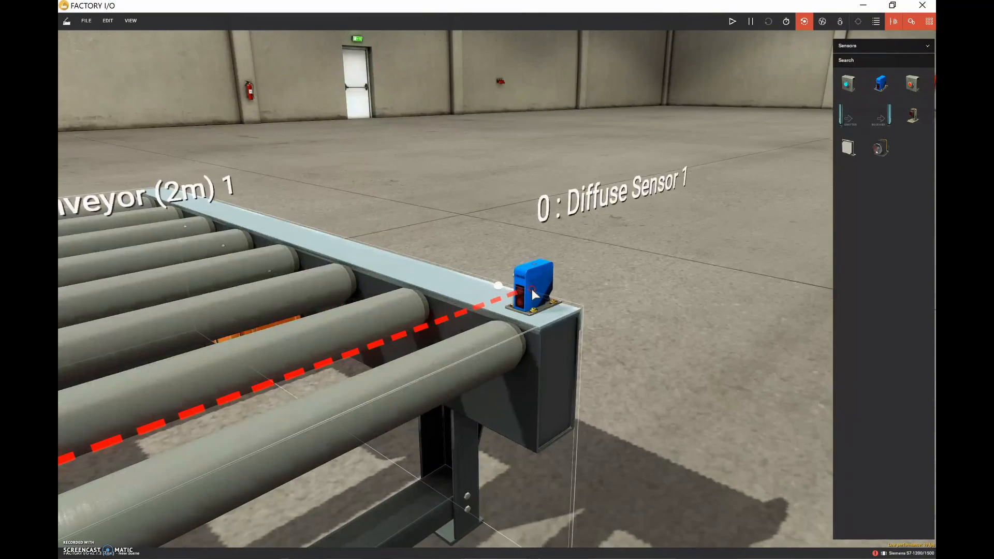
pyautogui.scroll(2, 533, 289)
pyautogui.click(534, 308)
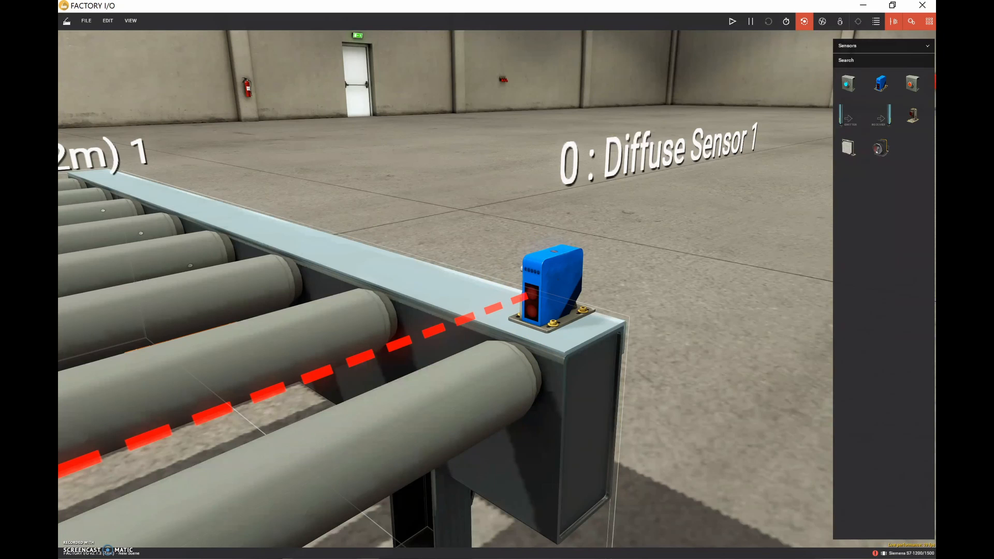
# Step: Return to the documentation and read step 6 on duplicating the diffuse sensor, along with the grouping steps below it
pyautogui.click(406, 468)
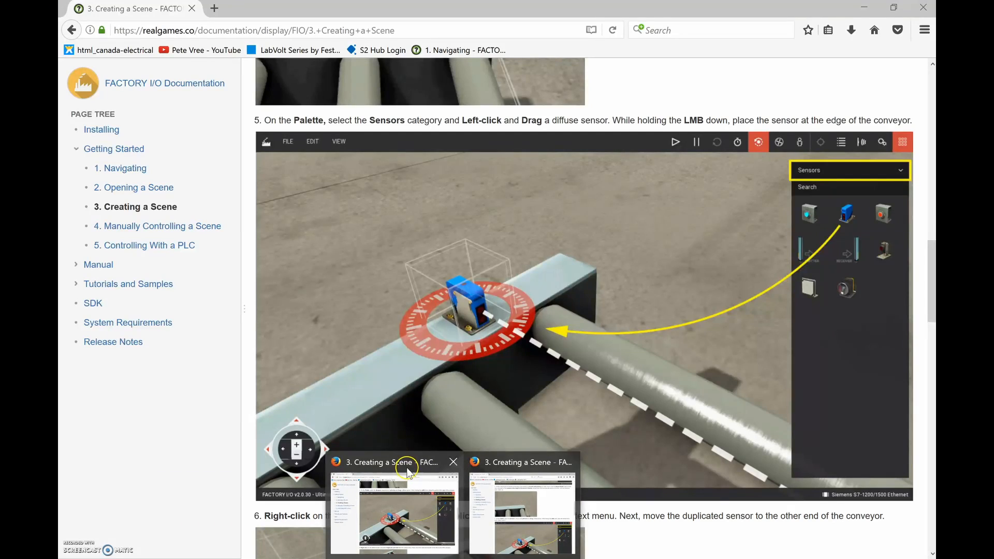
pyautogui.click(259, 31)
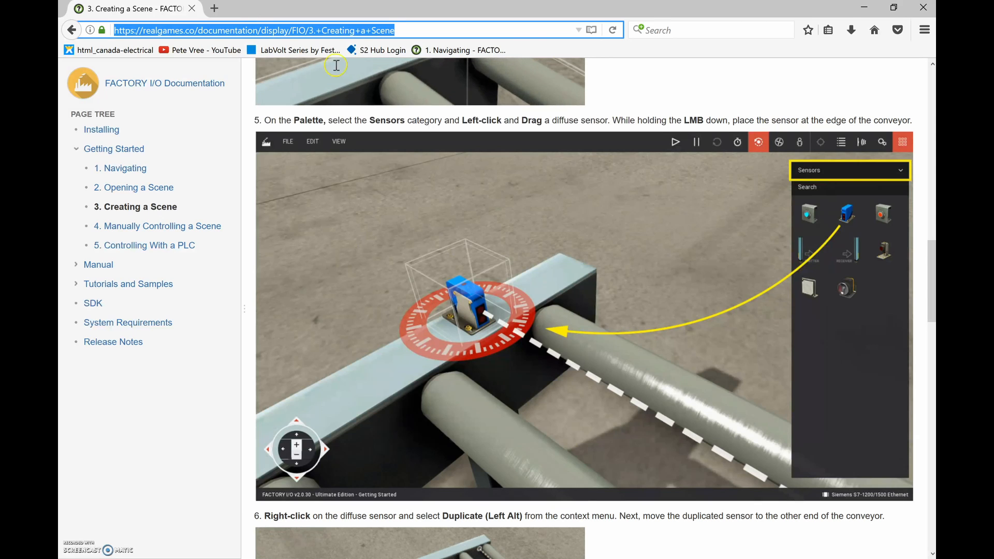
pyautogui.moveTo(623, 402); pyautogui.dragTo(610, 257)
pyautogui.scroll(-5, 623, 317)
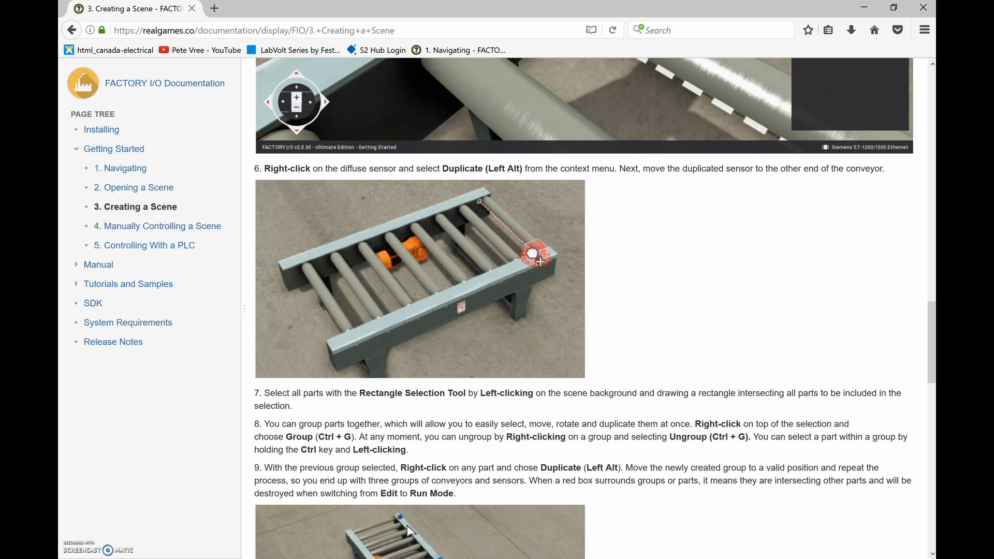
# Step: In Factory I/O, try to duplicate the diffuse sensor by pasting, and delete the stray second roller conveyor
pyautogui.hotkey('alt', 'Tab')
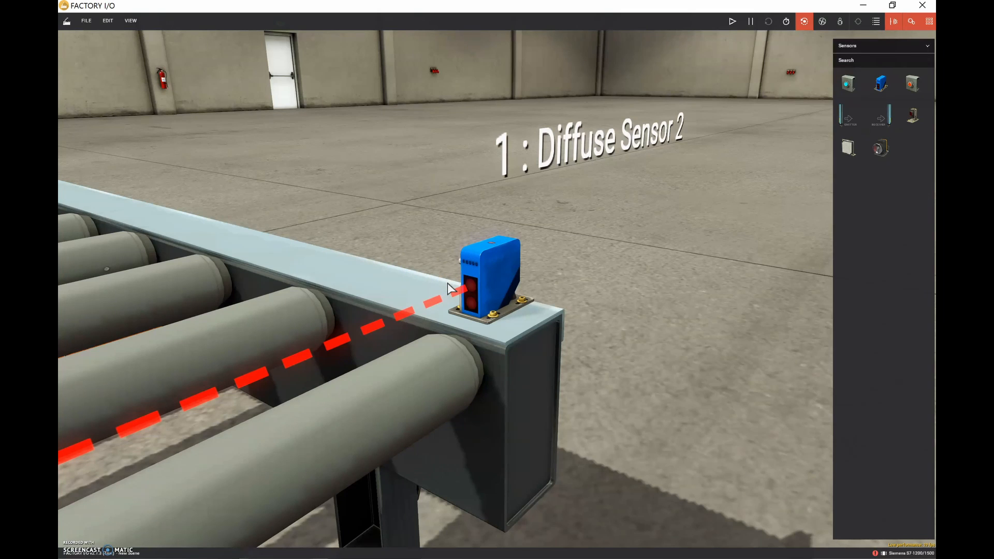
pyautogui.moveTo(437, 285); pyautogui.dragTo(479, 287, button='right')
pyautogui.click(491, 288)
pyautogui.hotkey('ctrl', 'v')
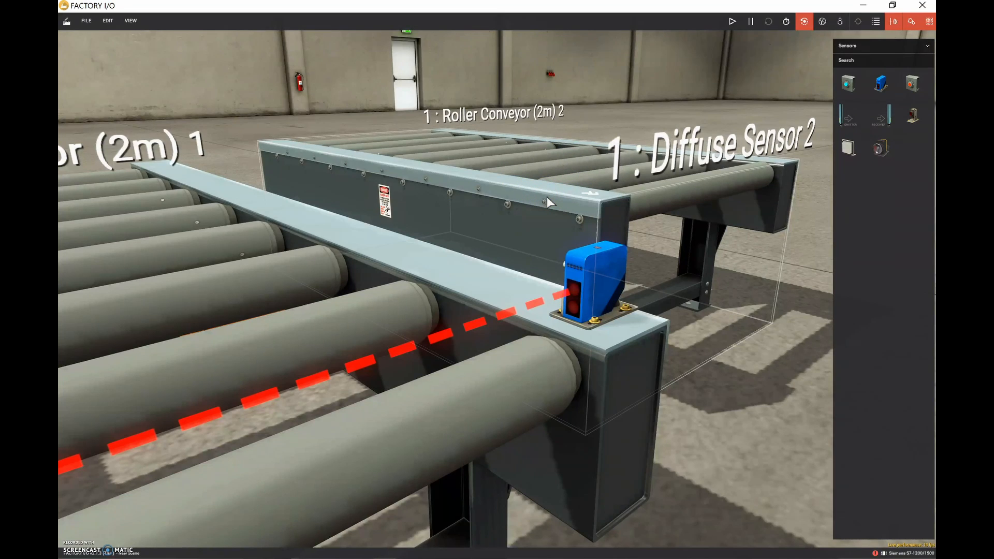
pyautogui.scroll(-10, 547, 197)
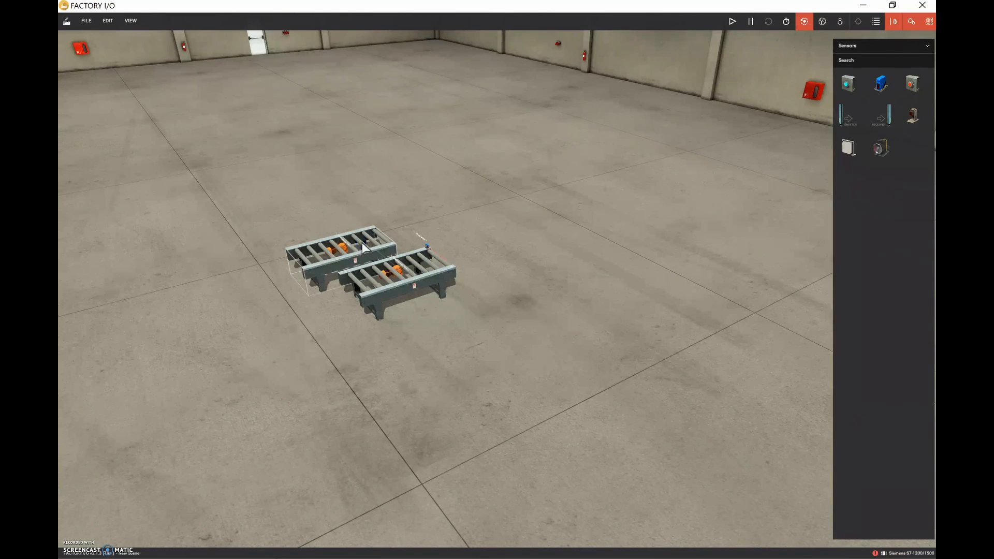
pyautogui.press('Delete')
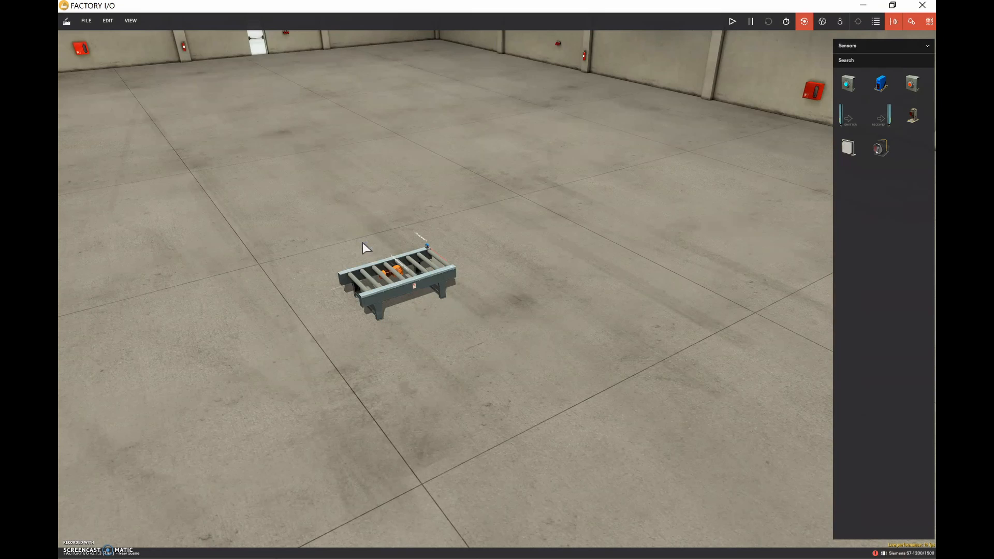
pyautogui.click(407, 284)
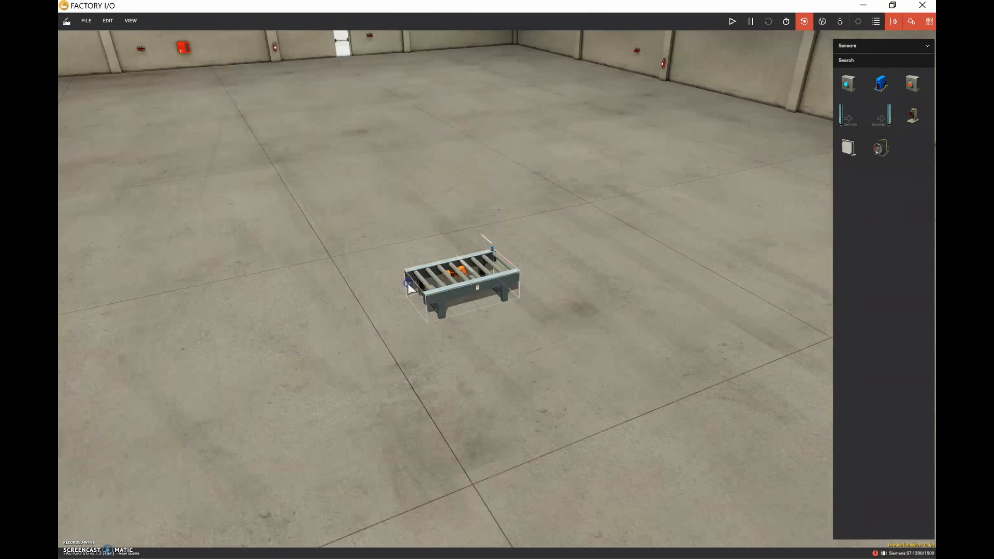
pyautogui.scroll(5, 517, 283)
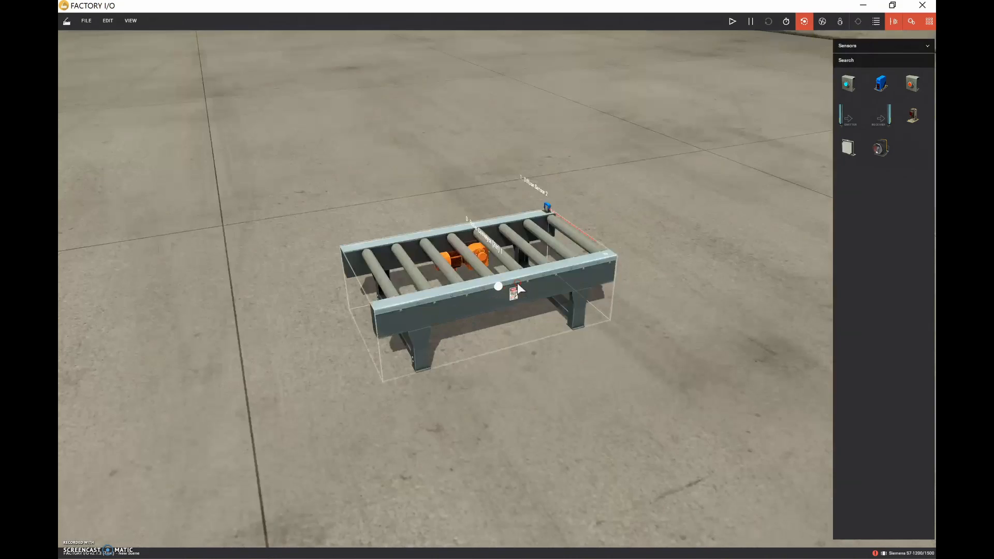
pyautogui.scroll(5, 518, 284)
pyautogui.moveTo(580, 279); pyautogui.dragTo(573, 301, button='right')
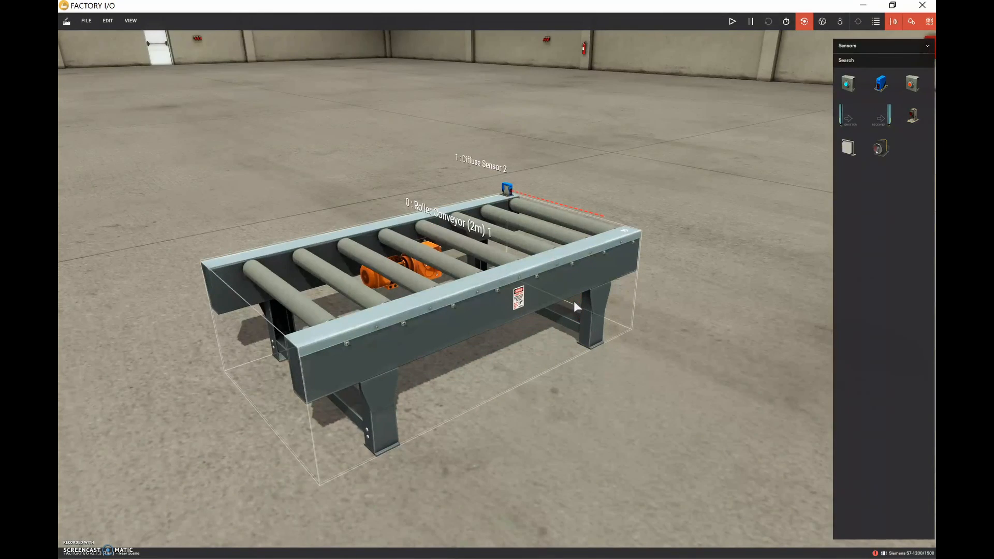
pyautogui.scroll(-10, 574, 300)
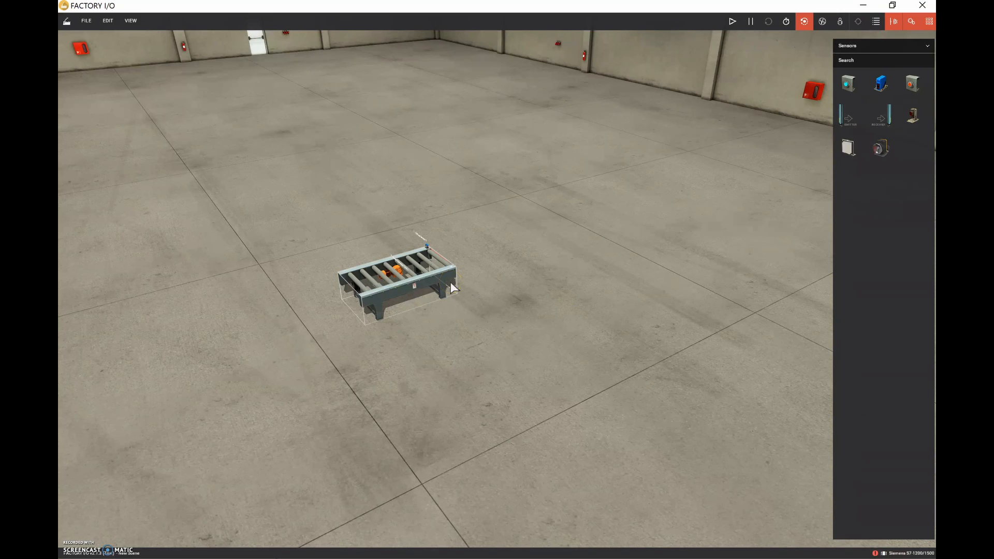
# Step: Duplicate the diffuse sensor and move the copy a short way along the same rail, beside the original
pyautogui.doubleClick(413, 271)
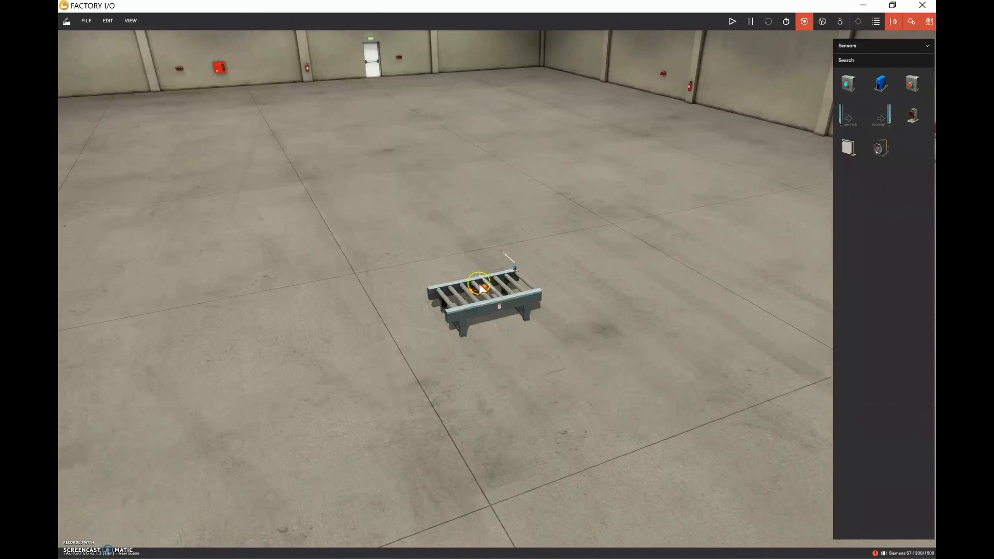
pyautogui.scroll(5, 541, 280)
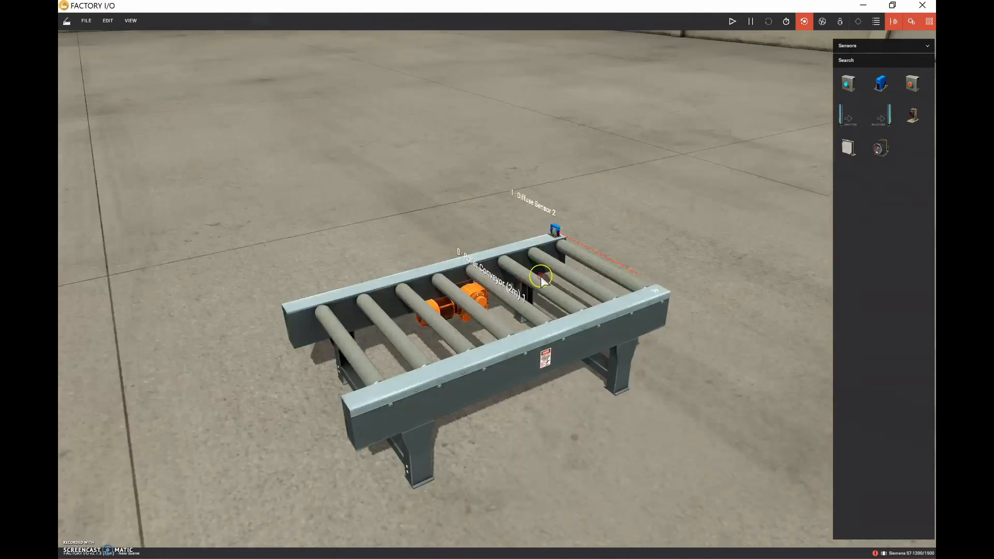
pyautogui.scroll(5, 541, 276)
pyautogui.moveTo(595, 254); pyautogui.dragTo(849, 265, button='right')
pyautogui.doubleClick(612, 104)
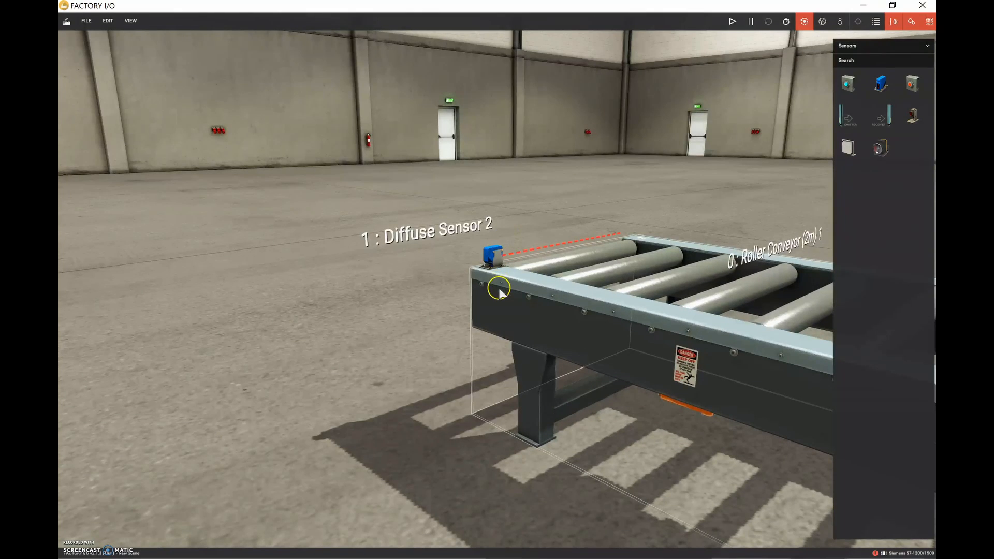
pyautogui.scroll(5, 503, 287)
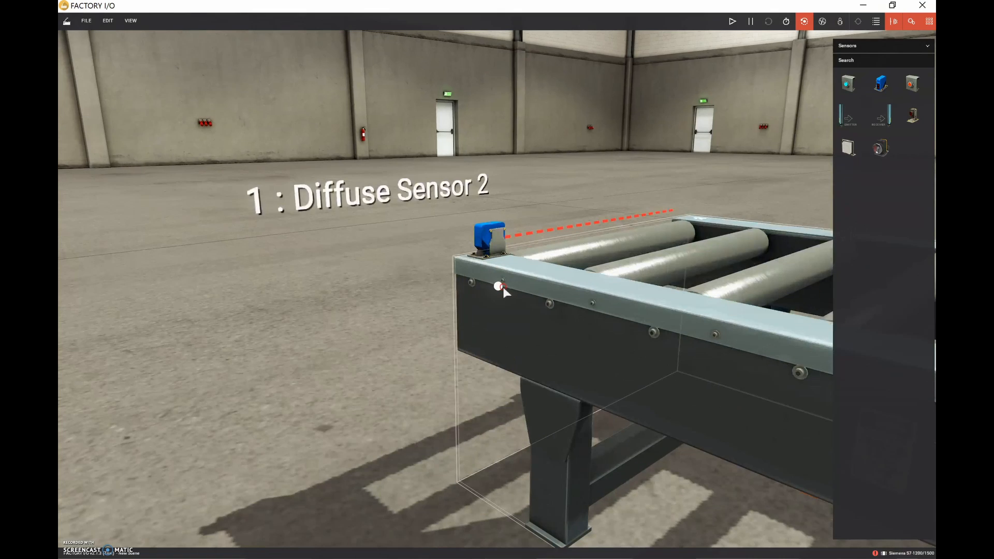
pyautogui.rightClick(490, 222)
pyautogui.click(488, 220)
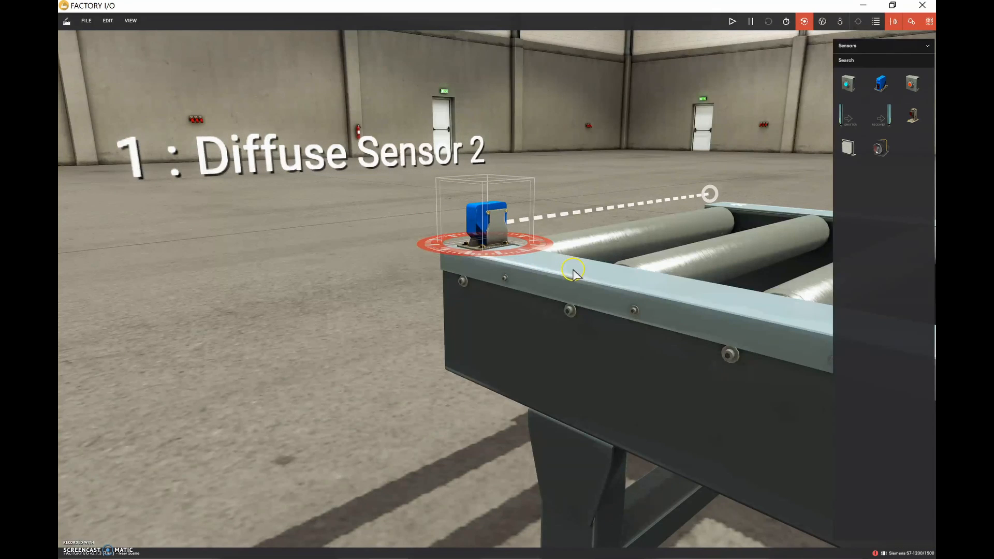
pyautogui.click(487, 212)
pyautogui.click(486, 210)
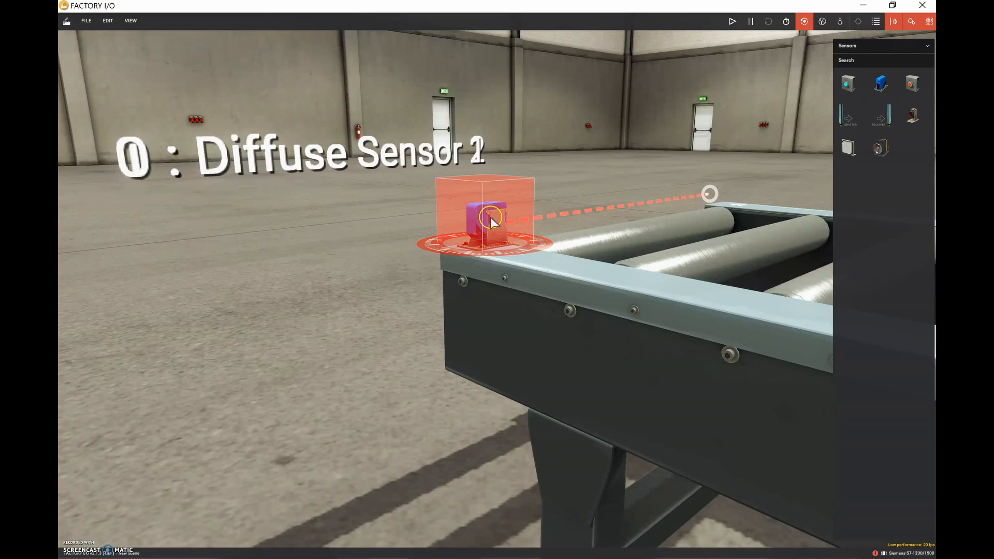
pyautogui.moveTo(490, 218); pyautogui.dragTo(588, 268)
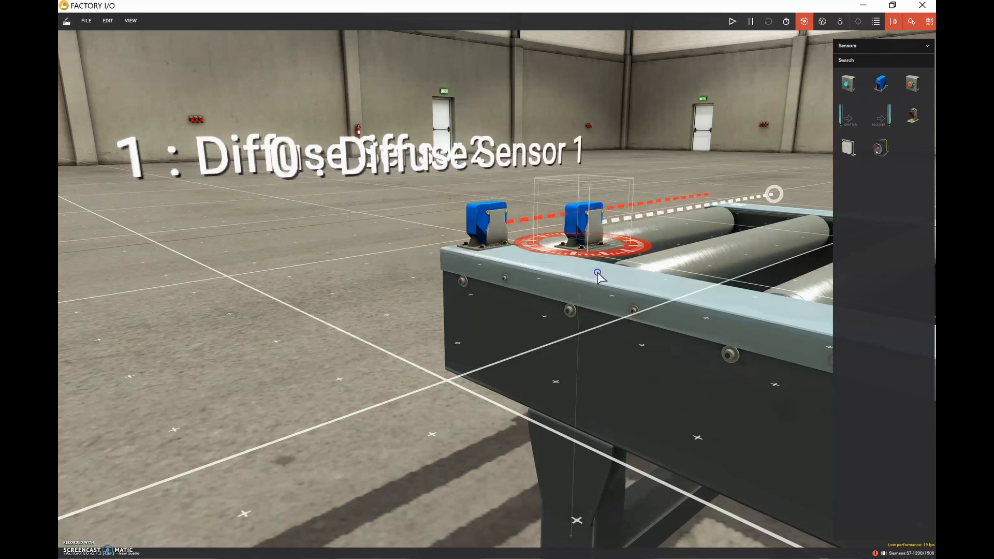
# Step: Move the duplicated diffuse sensor along its rail to the opposite end of the roller conveyor
pyautogui.moveTo(597, 273); pyautogui.dragTo(729, 357, button='right')
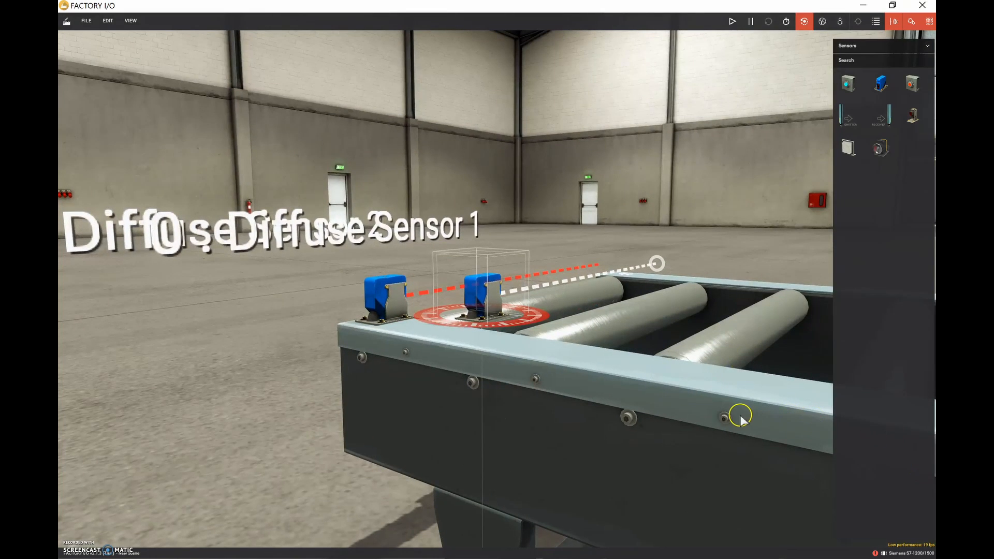
pyautogui.scroll(-10, 746, 410)
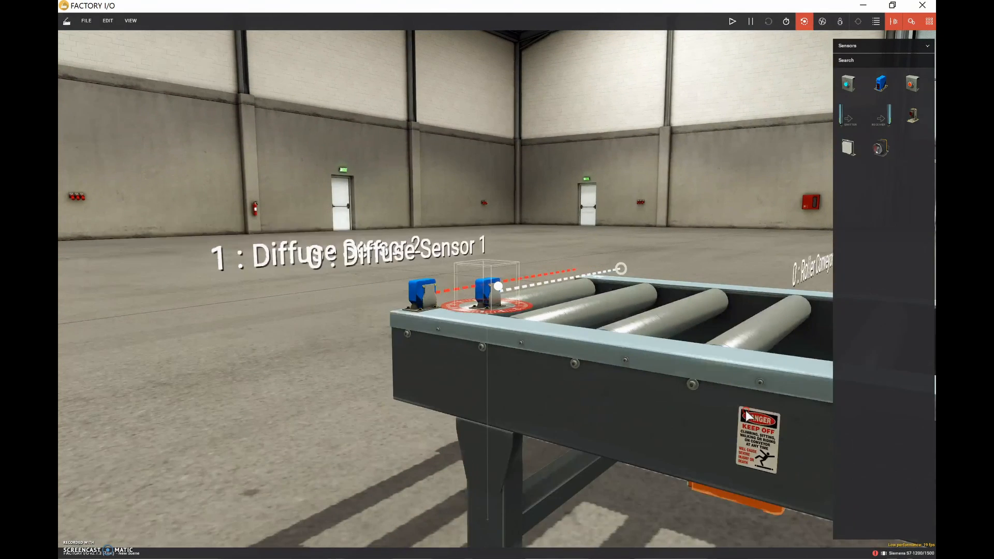
pyautogui.moveTo(758, 402); pyautogui.dragTo(847, 392, button='right')
pyautogui.moveTo(759, 367); pyautogui.dragTo(761, 367, button='right')
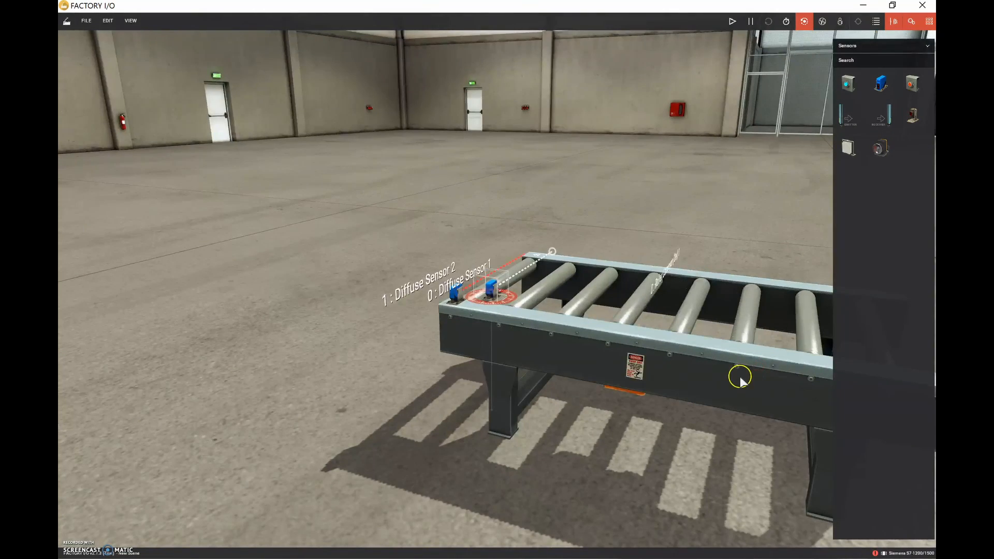
pyautogui.doubleClick(741, 379)
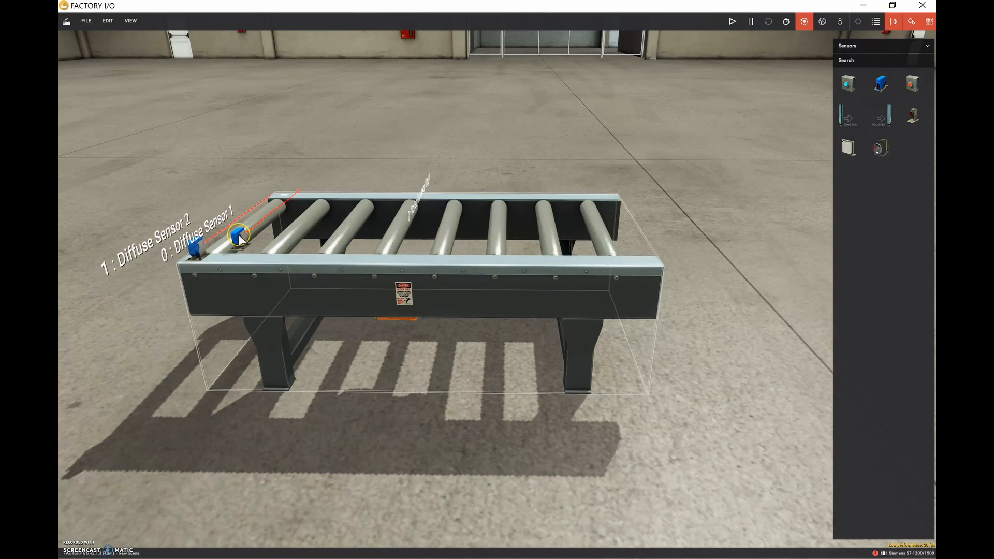
pyautogui.click(239, 240)
pyautogui.moveTo(258, 237); pyautogui.dragTo(653, 252)
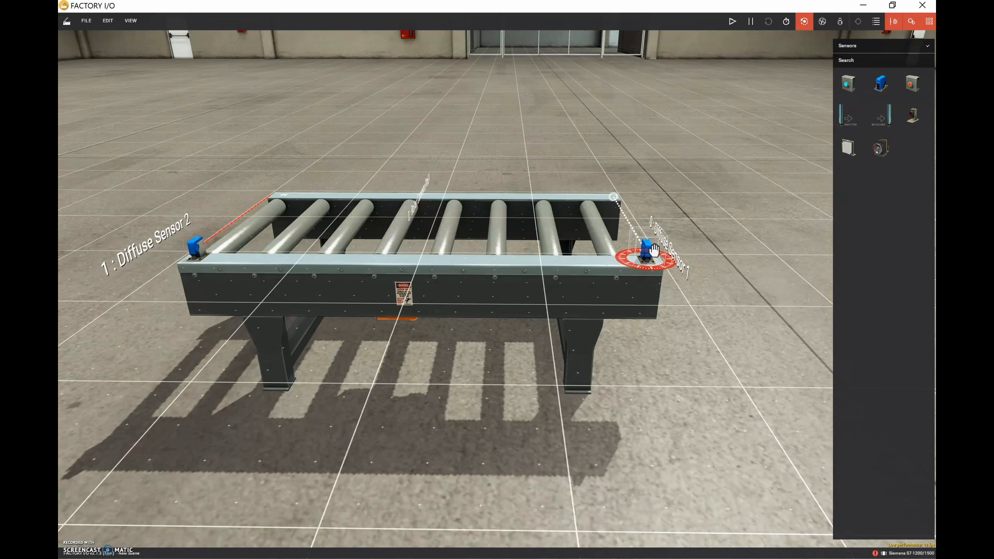
# Step: Examine both diffuse sensors, their beams across the rollers and the direction arrows on the opposite rail
pyautogui.doubleClick(655, 251)
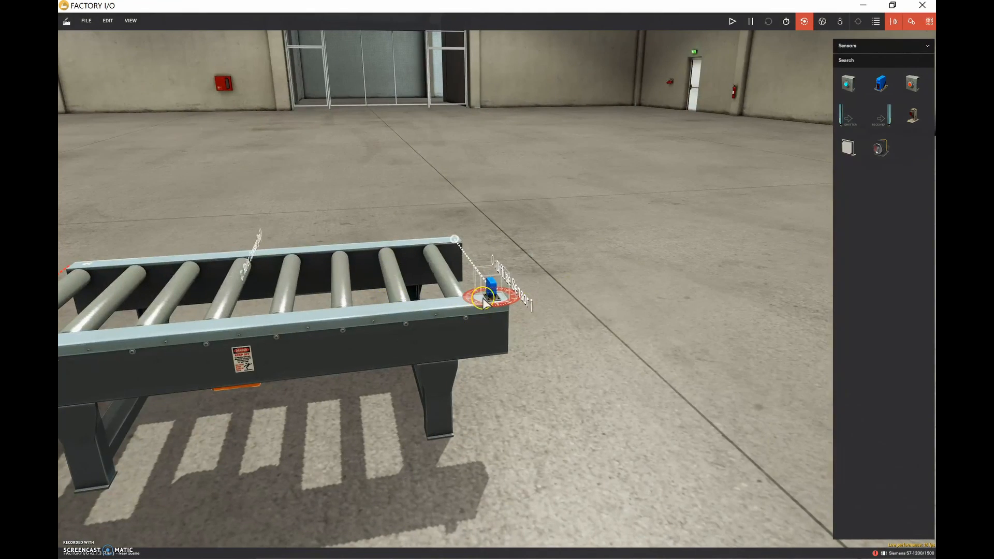
pyautogui.doubleClick(477, 316)
pyautogui.doubleClick(517, 259)
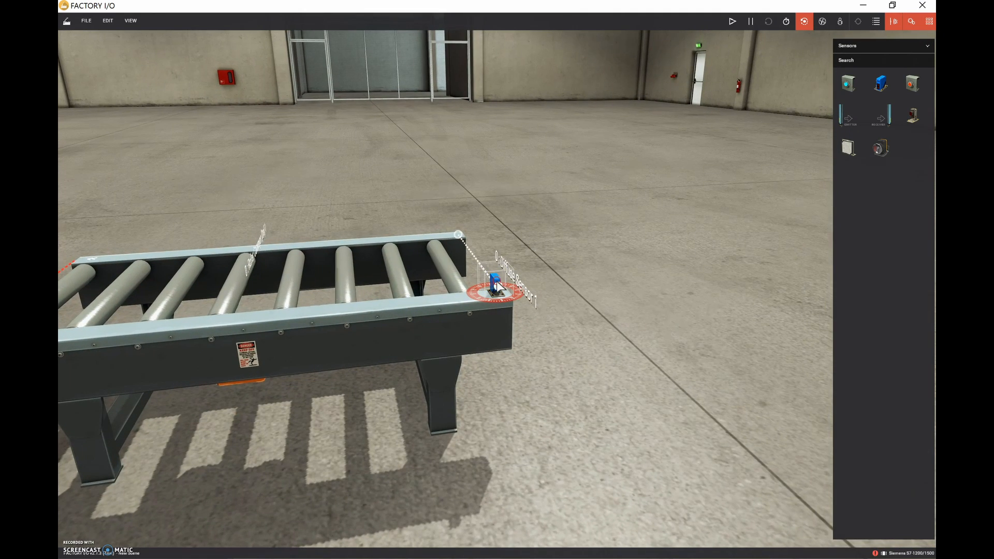
pyautogui.scroll(5, 496, 283)
pyautogui.moveTo(496, 283); pyautogui.dragTo(280, 181, button='right')
pyautogui.doubleClick(222, 101)
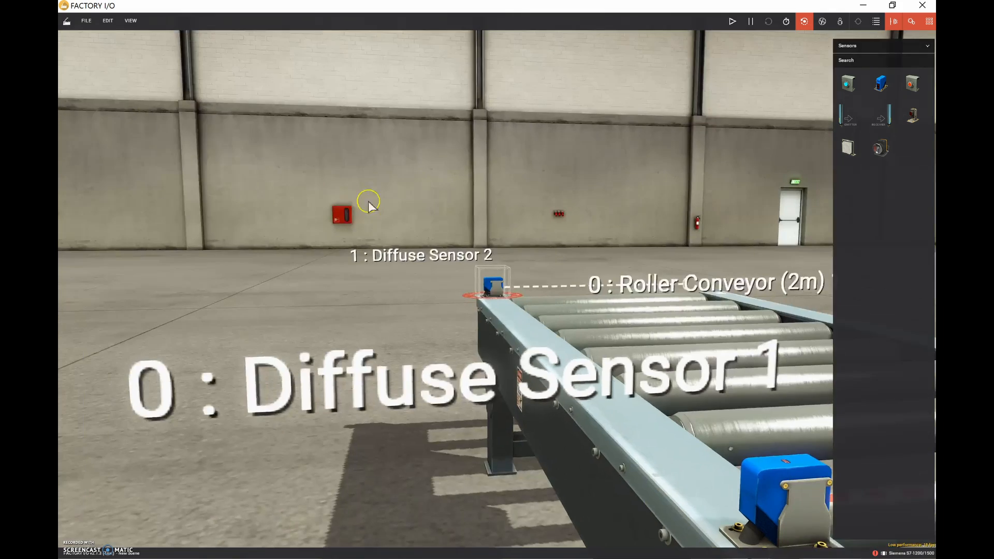
pyautogui.scroll(5, 493, 286)
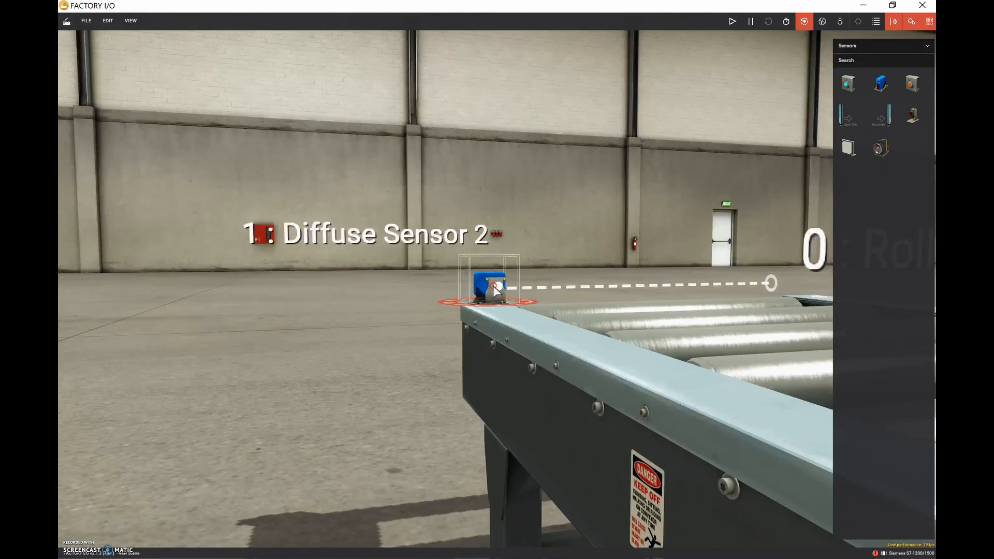
pyautogui.scroll(2, 493, 286)
pyautogui.scroll(5, 493, 290)
pyautogui.moveTo(496, 310); pyautogui.dragTo(725, 229, button='right')
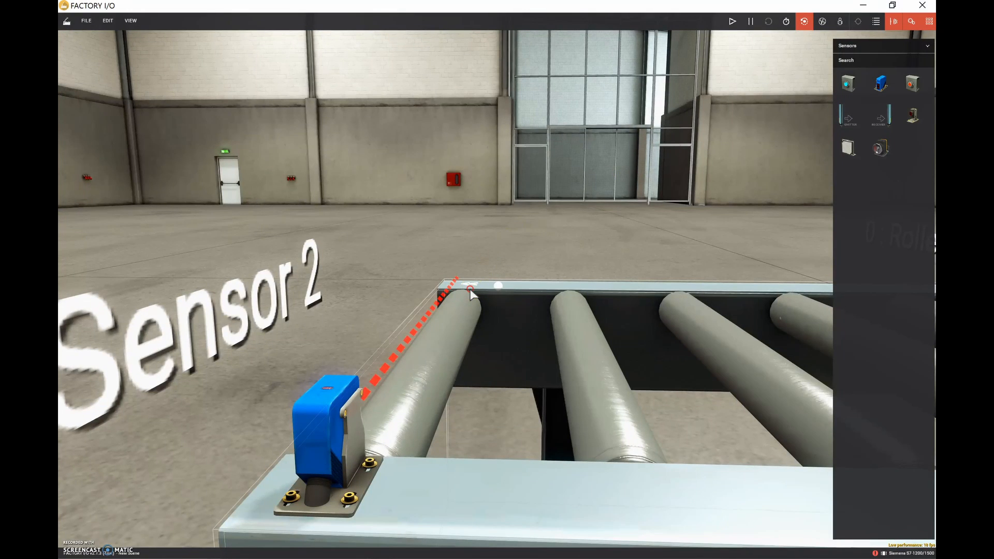
pyautogui.scroll(6, 470, 289)
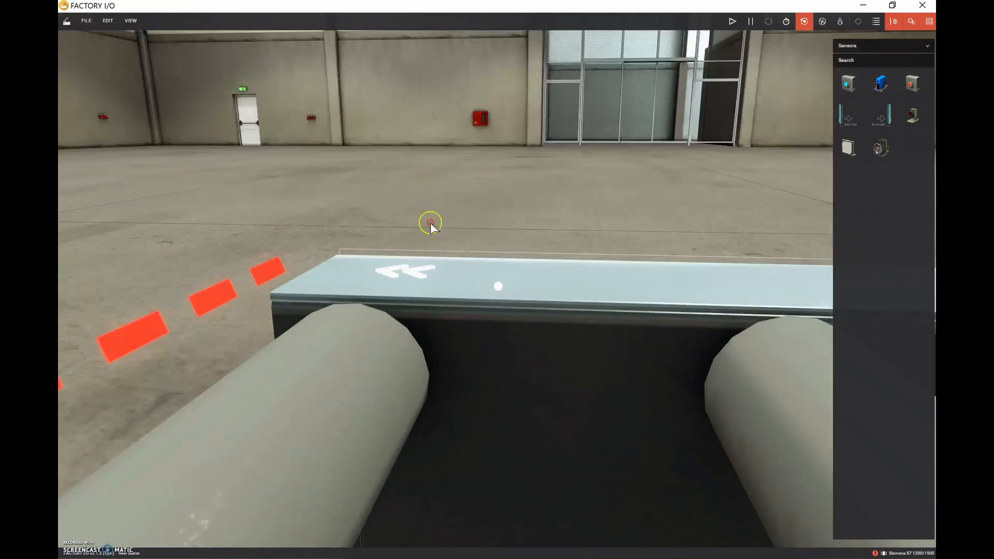
pyautogui.moveTo(430, 224); pyautogui.dragTo(242, 111, button='right')
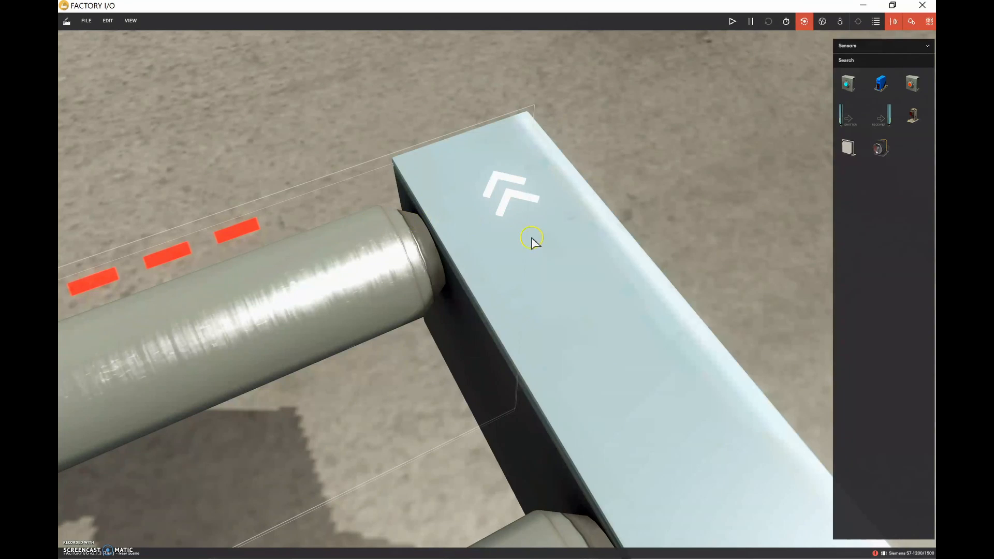
pyautogui.scroll(-5, 602, 278)
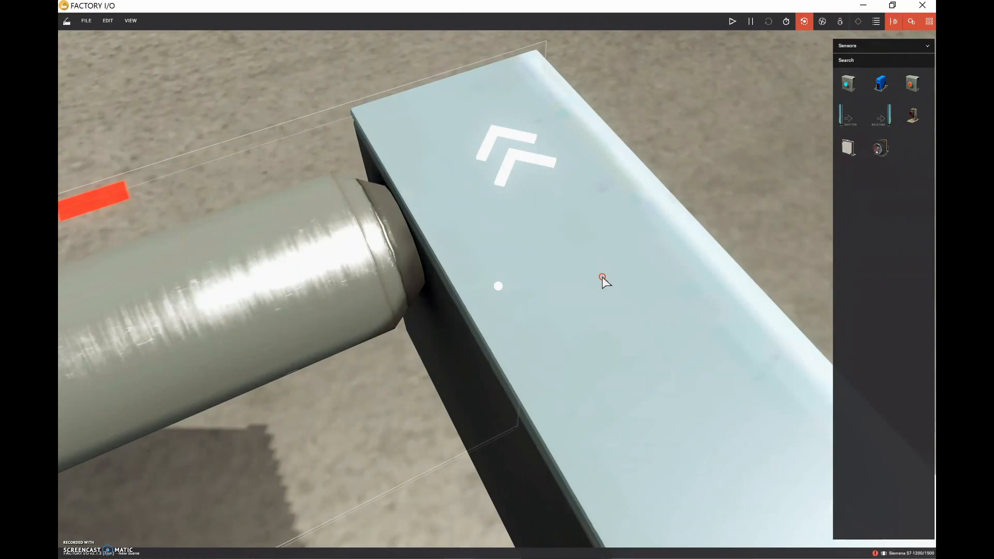
pyautogui.scroll(-5, 602, 276)
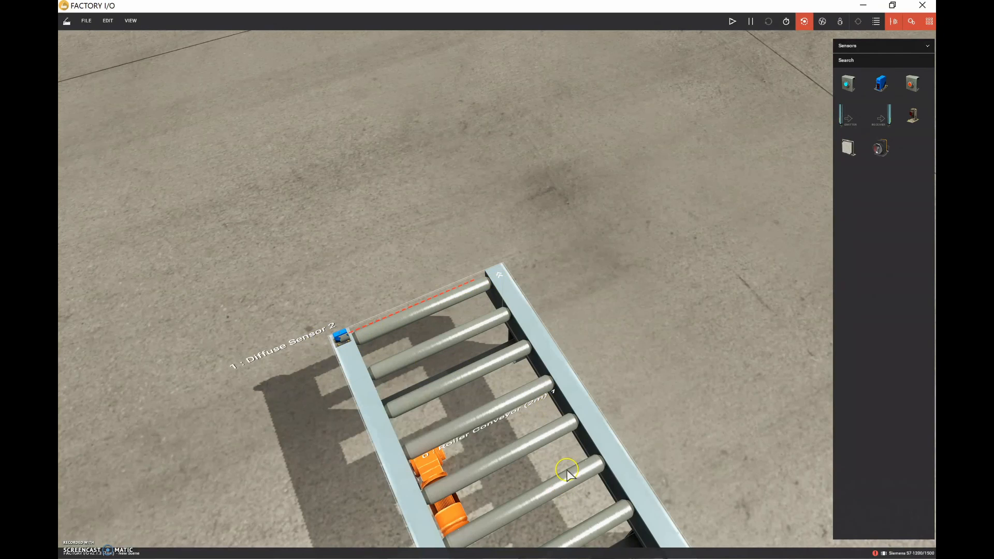
# Step: Return to the documentation and read steps 7 to 9 on selecting, grouping and duplicating the conveyor with its sensors
pyautogui.moveTo(595, 431); pyautogui.dragTo(632, 436, button='right')
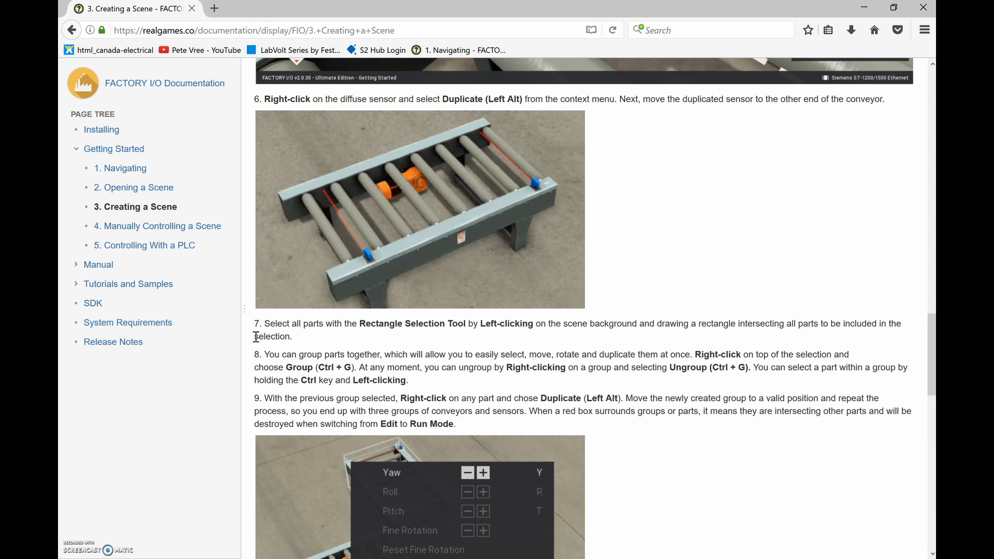
pyautogui.scroll(-5, 623, 415)
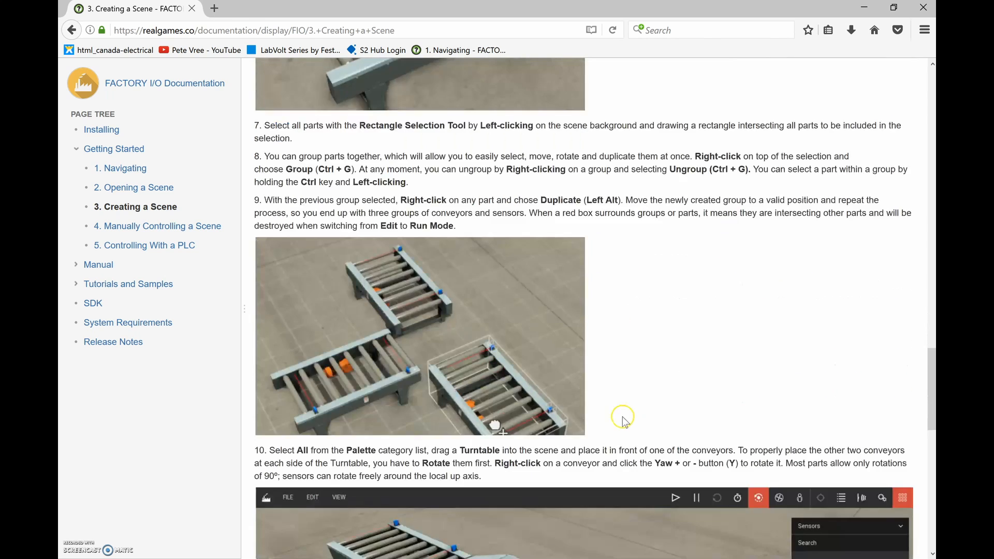
pyautogui.scroll(1, 676, 204)
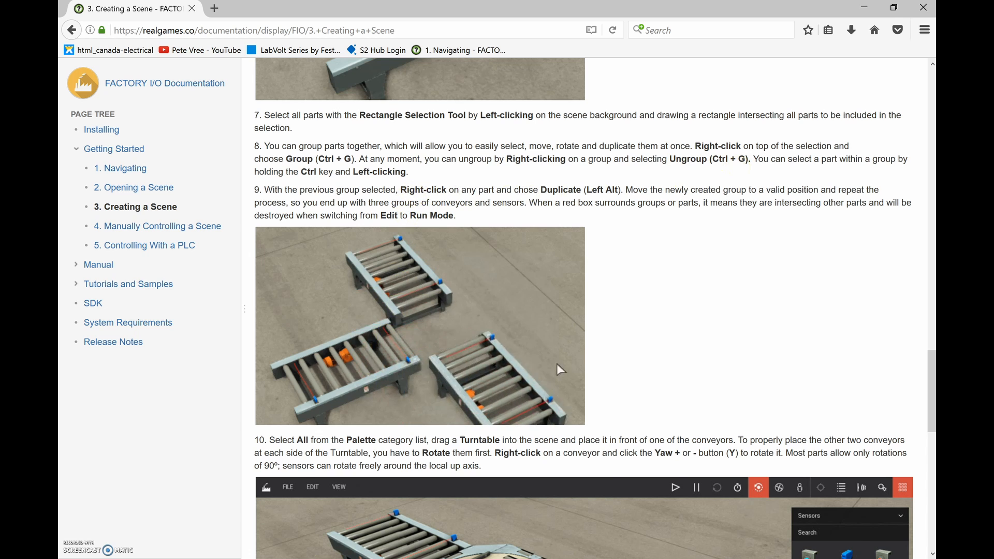
# Step: In Factory I/O, group the roller conveyor with both diffuse sensors and move the group across the floor
pyautogui.hotkey('alt', 'Tab')
pyautogui.moveTo(324, 363); pyautogui.dragTo(747, 434)
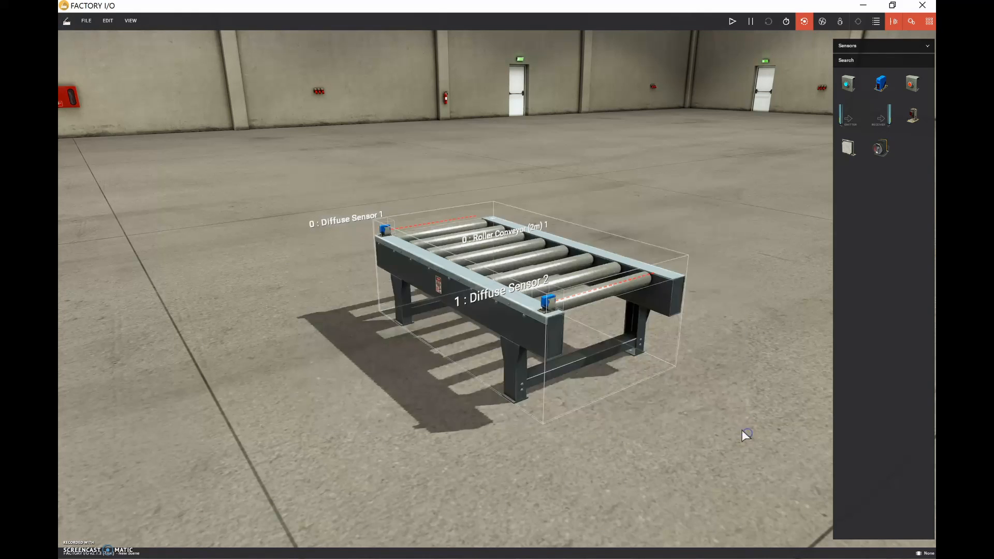
pyautogui.rightClick(471, 226)
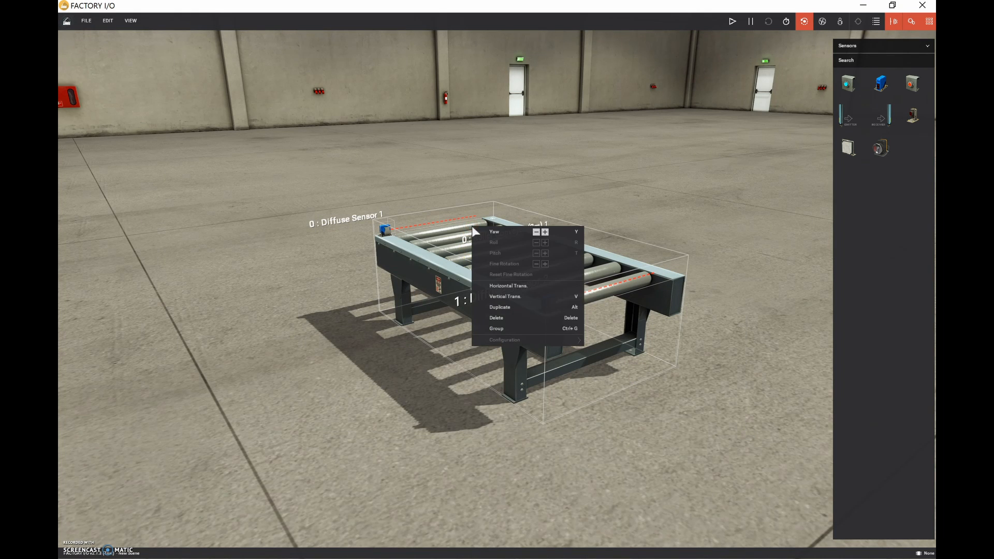
pyautogui.click(502, 327)
pyautogui.click(518, 264)
pyautogui.moveTo(518, 264); pyautogui.dragTo(444, 296)
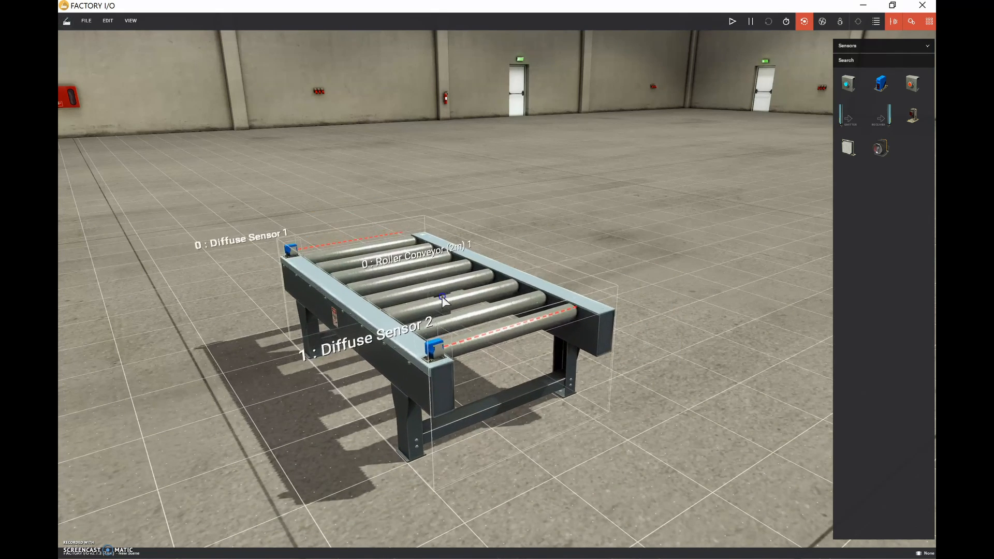
# Step: Ungroup the roller conveyor and its two diffuse sensors
pyautogui.doubleClick(443, 295)
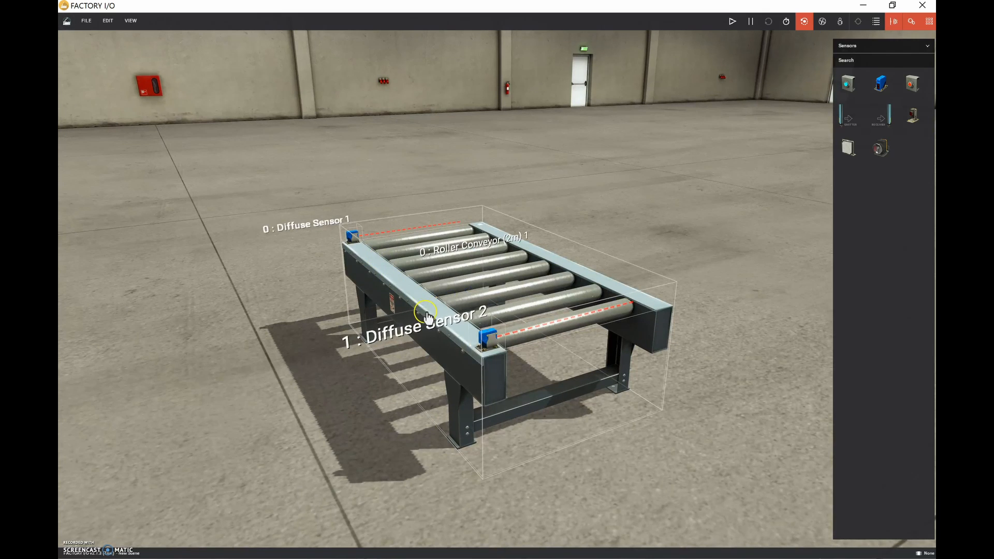
pyautogui.moveTo(277, 198); pyautogui.dragTo(710, 484)
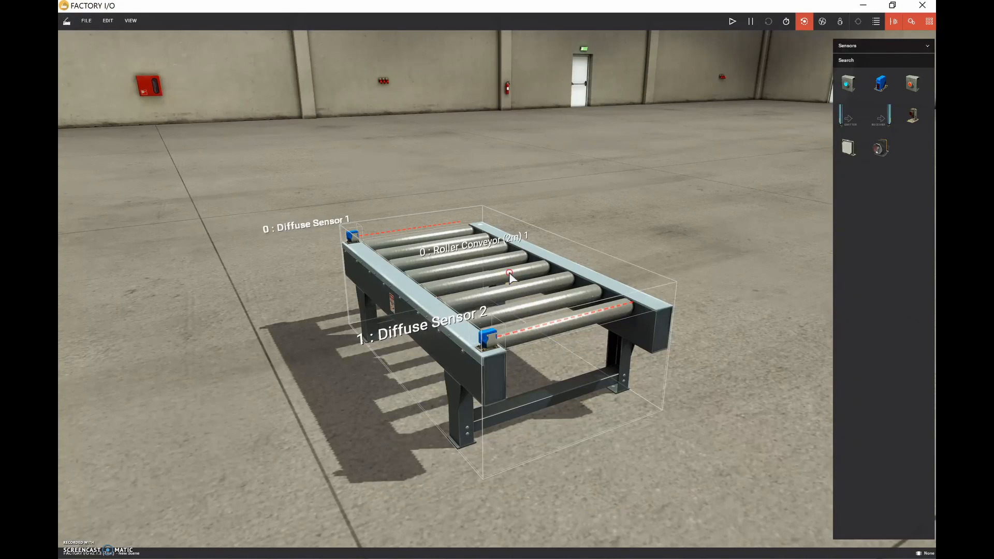
pyautogui.rightClick(511, 275)
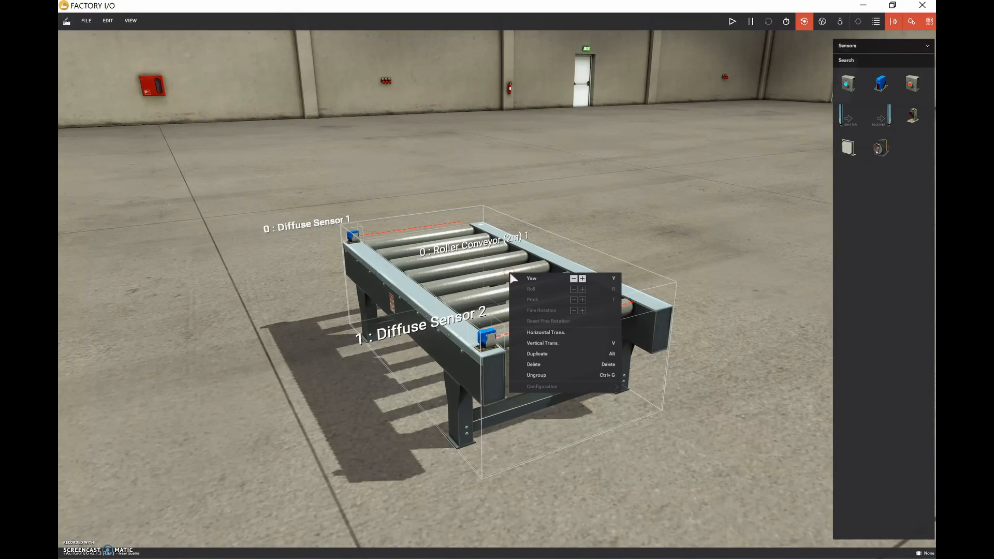
pyautogui.click(539, 376)
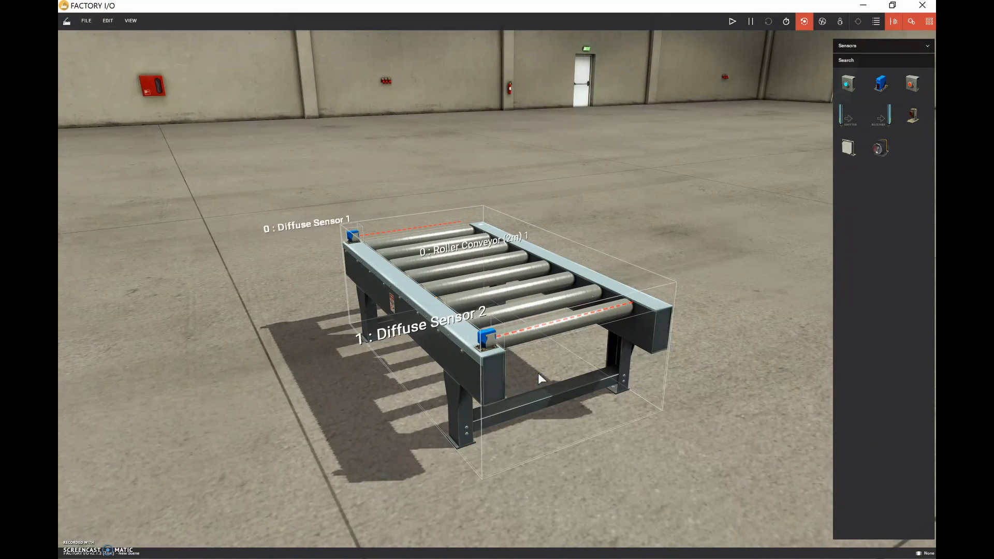
# Step: Move the ungrouped roller conveyor separately from its diffuse sensors, and undo the move
pyautogui.doubleClick(491, 337)
pyautogui.doubleClick(490, 283)
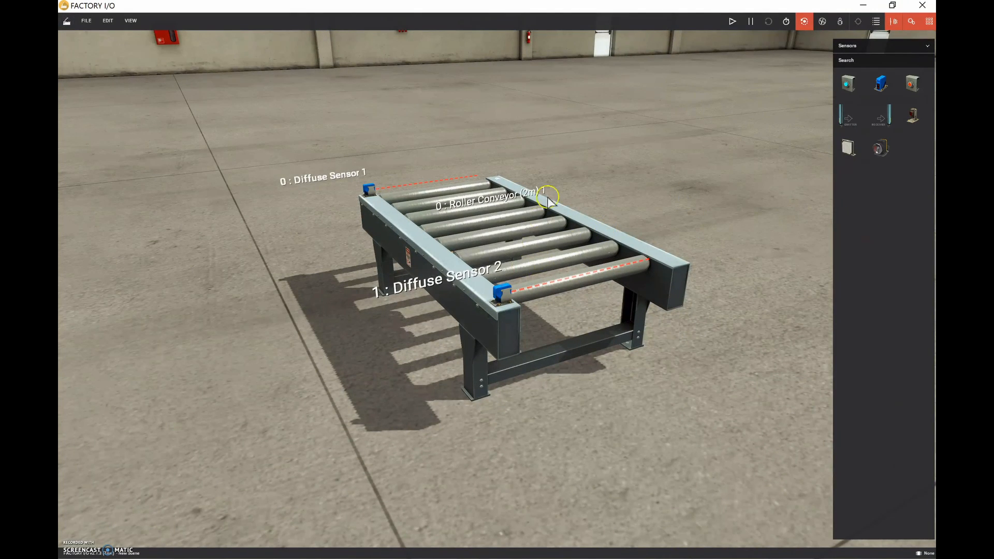
pyautogui.click(501, 292)
pyautogui.moveTo(501, 290)
pyautogui.mouseDown()
pyautogui.moveTo(360, 311)
pyautogui.moveTo(340, 241)
pyautogui.moveTo(352, 261)
pyautogui.moveTo(424, 311)
pyautogui.moveTo(489, 295)
pyautogui.moveTo(388, 313)
pyautogui.moveTo(496, 312)
pyautogui.moveTo(502, 299)
pyautogui.mouseUp()
pyautogui.moveTo(548, 247); pyautogui.dragTo(440, 266)
pyautogui.moveTo(265, 153); pyautogui.dragTo(215, 141, button='right')
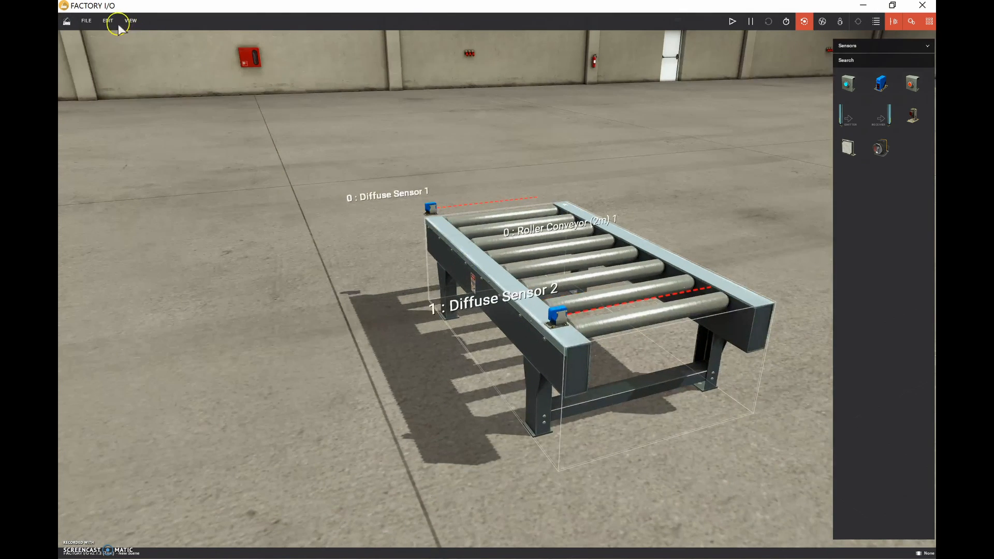
pyautogui.click(114, 23)
pyautogui.click(122, 36)
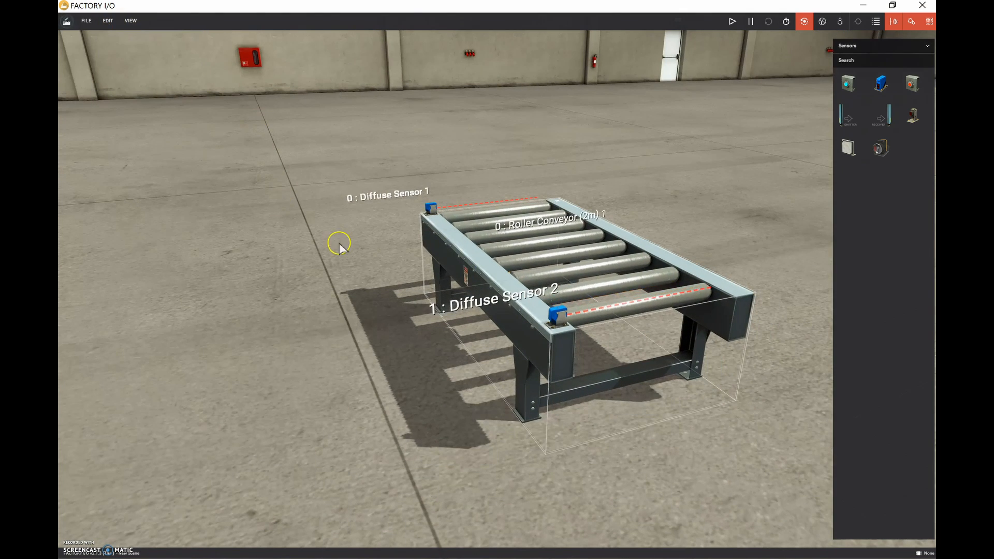
# Step: Group the roller conveyor with both diffuse sensors again and shift the group sideways across the floor
pyautogui.moveTo(339, 124); pyautogui.dragTo(795, 502)
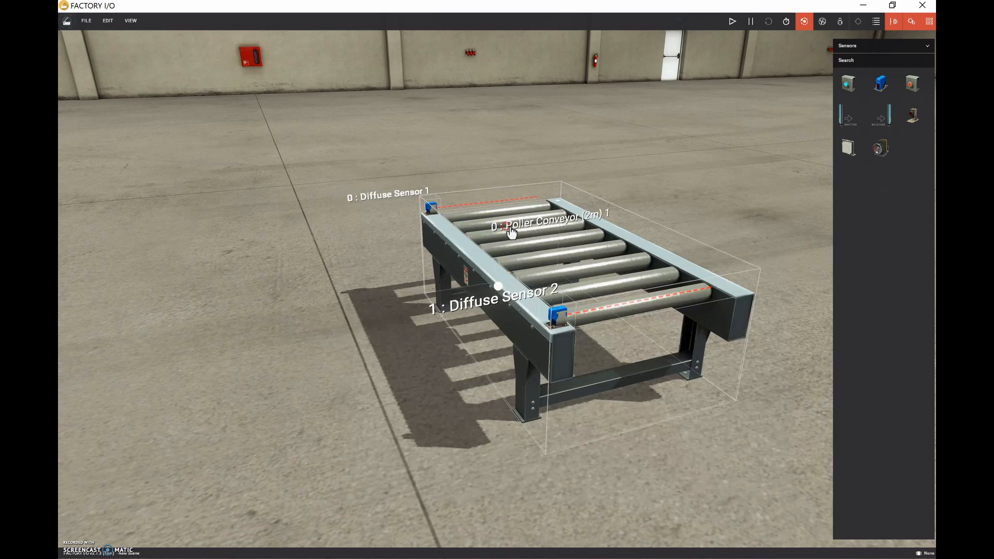
pyautogui.rightClick(534, 250)
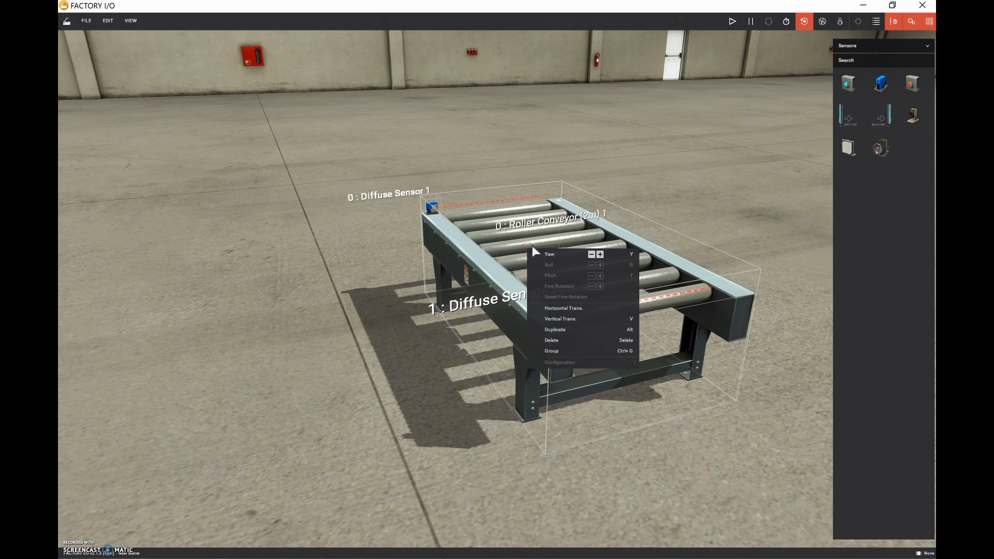
pyautogui.click(555, 352)
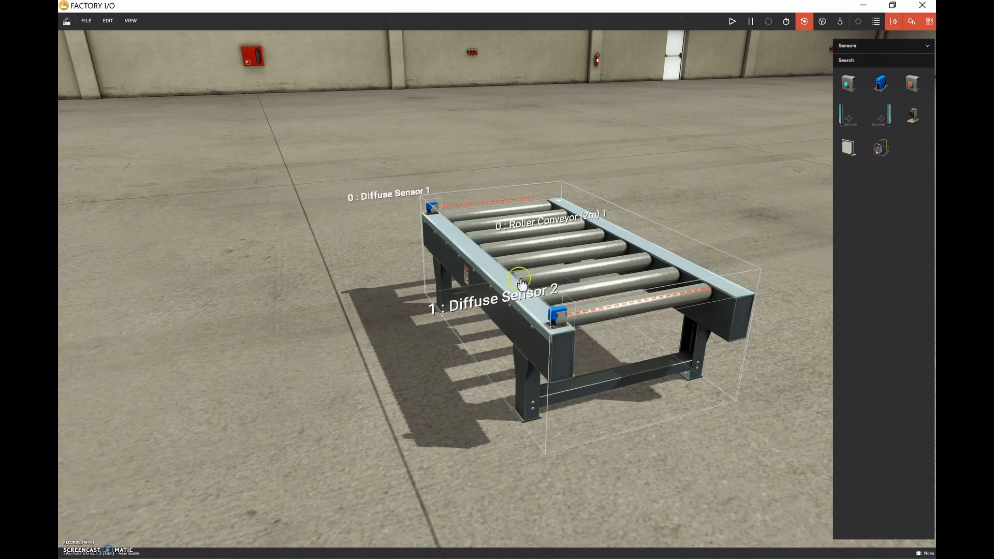
pyautogui.moveTo(552, 257); pyautogui.dragTo(481, 252)
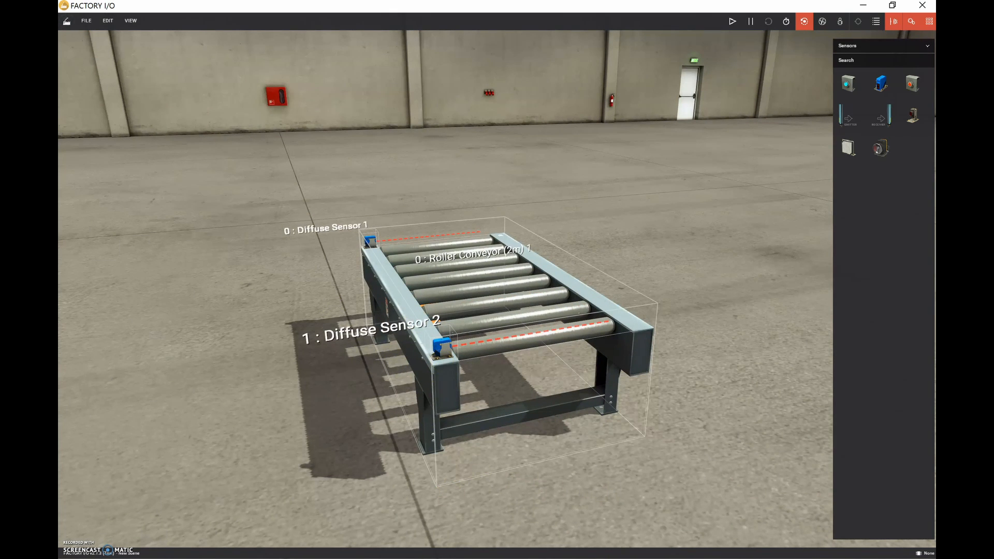
# Step: Duplicate the conveyor and sensor group and place the copy on free floor beside the original
pyautogui.hotkey('alt', 'Tab')
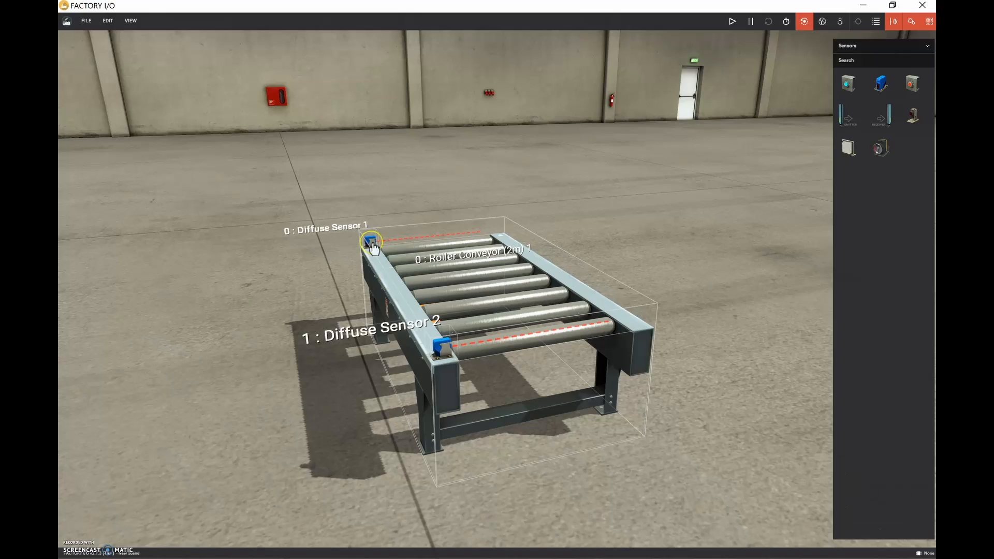
pyautogui.moveTo(279, 206); pyautogui.dragTo(689, 513)
pyautogui.moveTo(514, 357); pyautogui.dragTo(495, 321, button='right')
pyautogui.rightClick(495, 321)
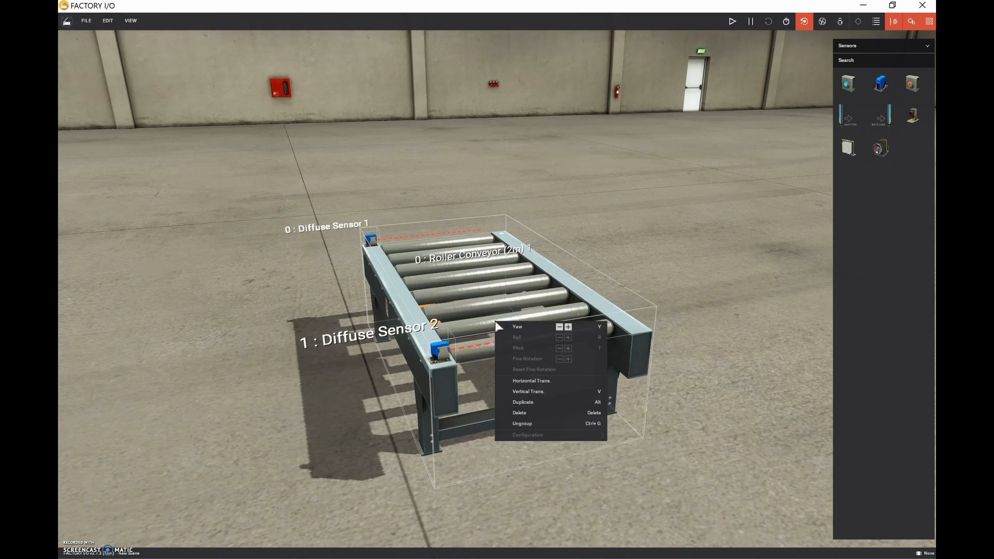
pyautogui.click(523, 402)
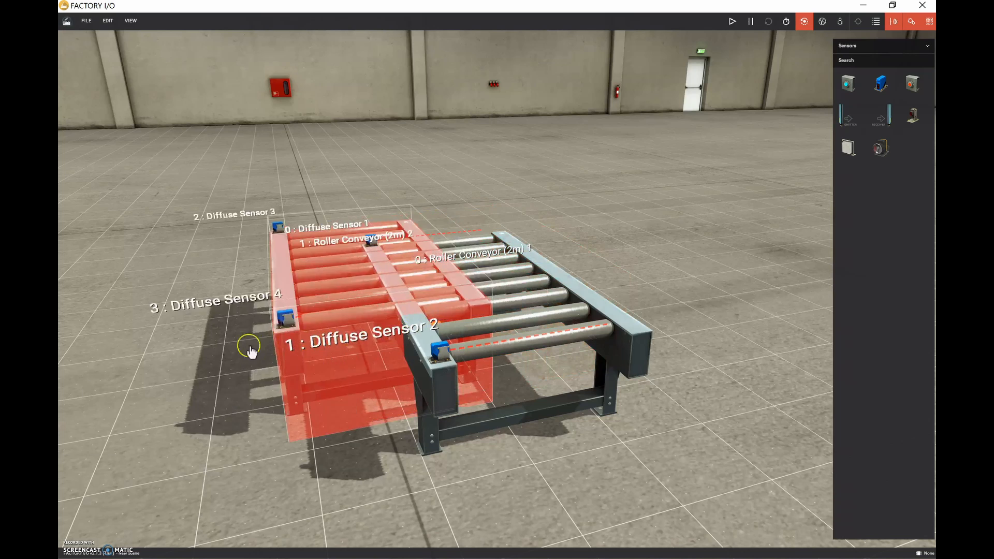
pyautogui.click(227, 350)
pyautogui.moveTo(227, 350); pyautogui.dragTo(501, 304)
pyautogui.moveTo(454, 354); pyautogui.dragTo(212, 319)
pyautogui.moveTo(212, 319); pyautogui.dragTo(382, 322, button='right')
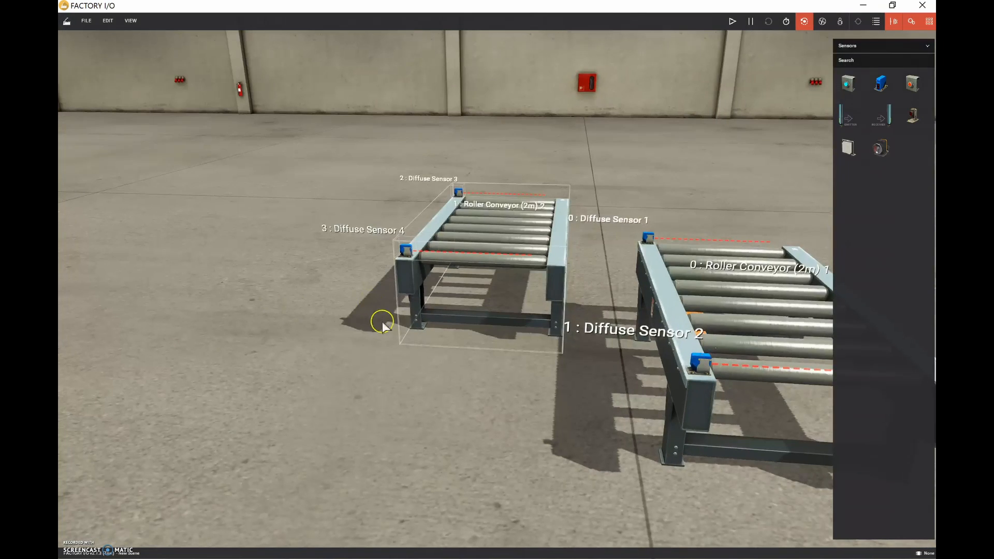
# Step: Duplicate the second conveyor group and place the third group on free floor in front of it
pyautogui.moveTo(345, 287); pyautogui.dragTo(345, 287, button='right')
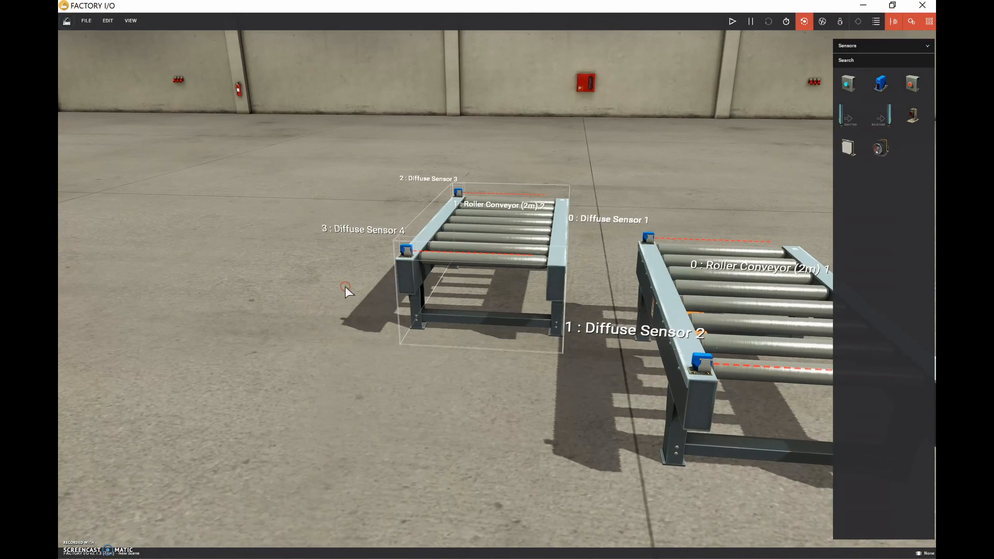
pyautogui.moveTo(396, 166); pyautogui.dragTo(575, 363)
pyautogui.moveTo(514, 267); pyautogui.dragTo(510, 264, button='right')
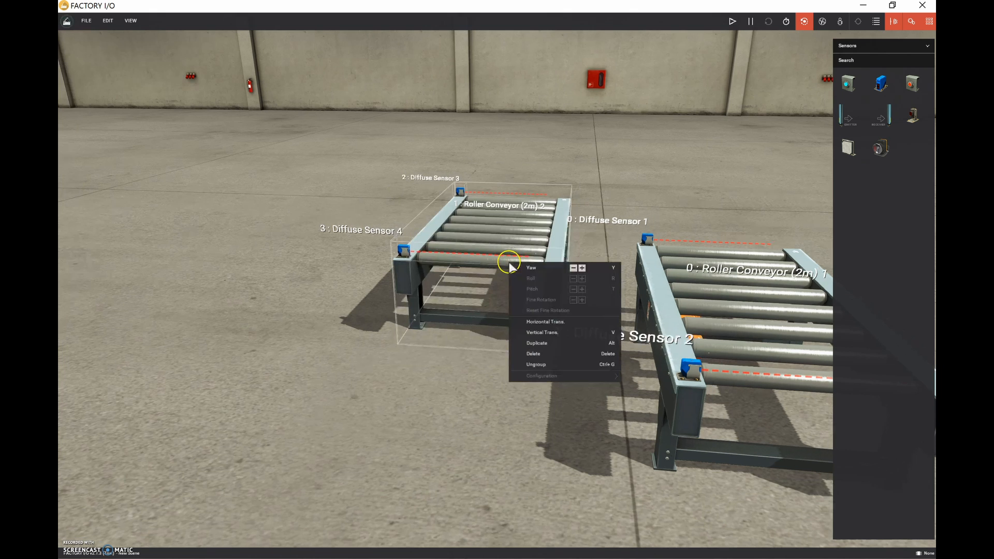
pyautogui.click(534, 345)
pyautogui.click(280, 322)
pyautogui.moveTo(280, 322); pyautogui.dragTo(289, 321, button='right')
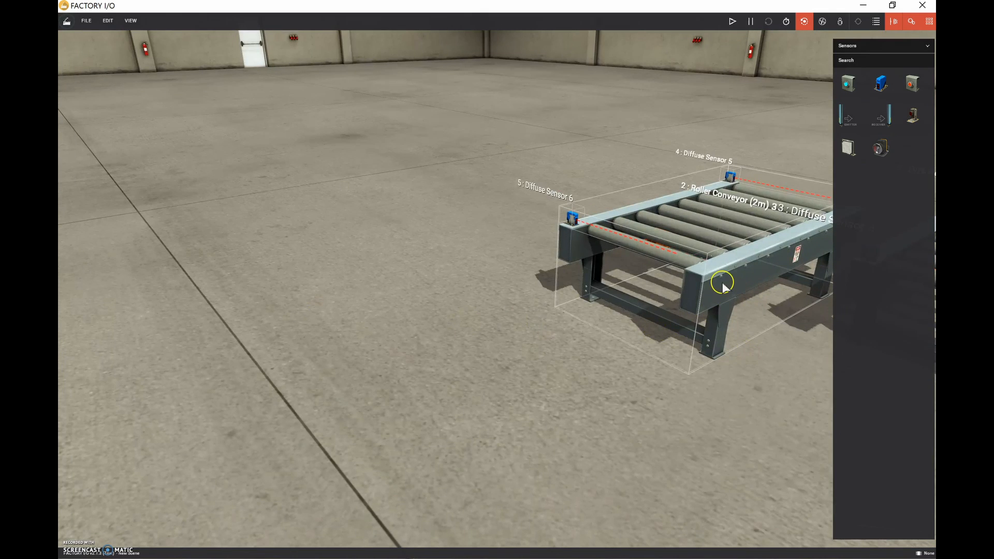
pyautogui.moveTo(723, 284); pyautogui.dragTo(739, 282, button='right')
pyautogui.moveTo(805, 330); pyautogui.dragTo(806, 331)
pyautogui.click(690, 262)
pyautogui.moveTo(570, 252); pyautogui.dragTo(879, 180, button='right')
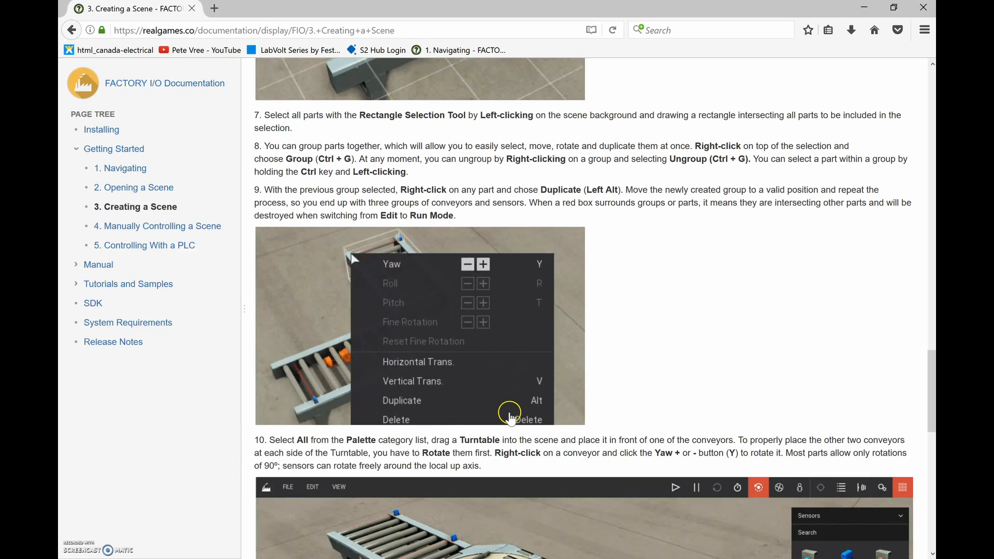
# Step: Read step 10 of the documentation on placing a turntable and rotating conveyors, and return to the three groups in Factory I/O
pyautogui.scroll(-3, 419, 403)
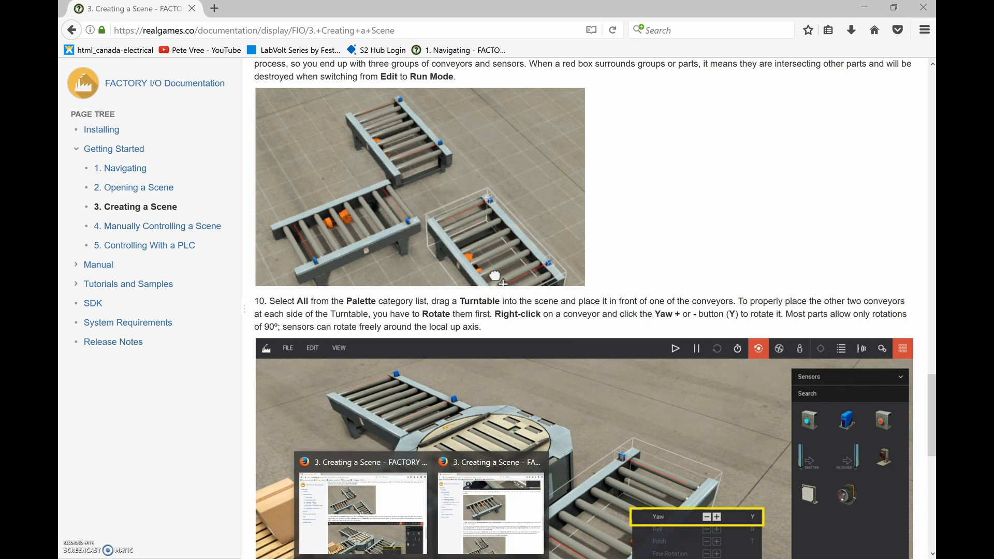
pyautogui.click(452, 558)
pyautogui.moveTo(540, 253); pyautogui.dragTo(543, 250, button='right')
pyautogui.moveTo(480, 252); pyautogui.dragTo(479, 252, button='right')
pyautogui.scroll(-5, 480, 253)
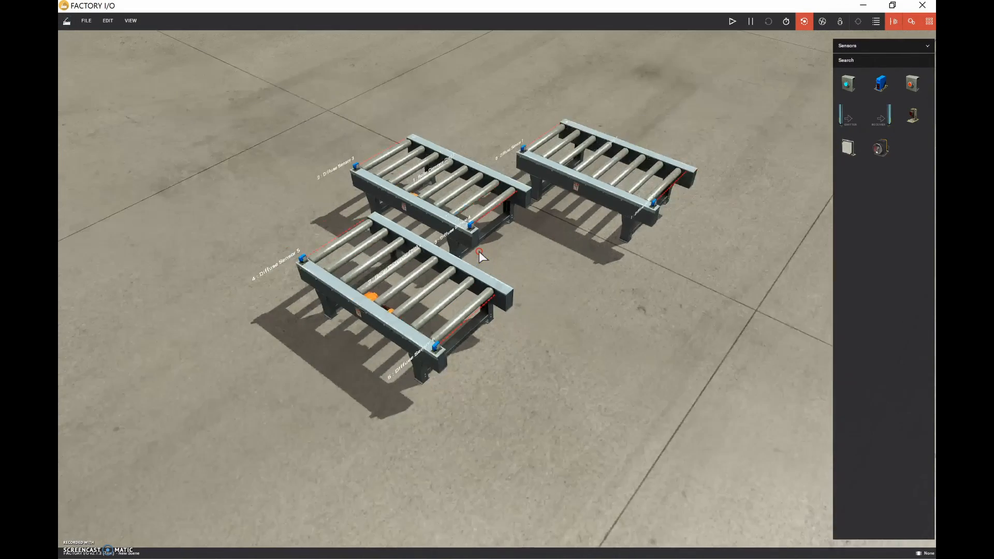
# Step: Move the conveyor group with Diffuse Sensors 5 and 6 across the floor, away from the second group
pyautogui.click(433, 284)
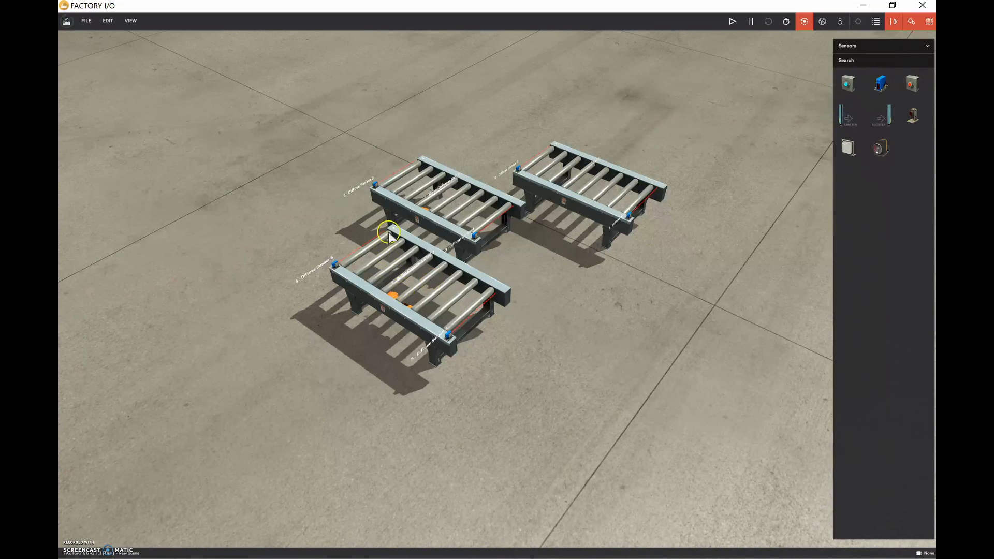
pyautogui.click(427, 311)
pyautogui.moveTo(387, 284); pyautogui.dragTo(690, 337)
pyautogui.moveTo(690, 338); pyautogui.dragTo(581, 284, button='right')
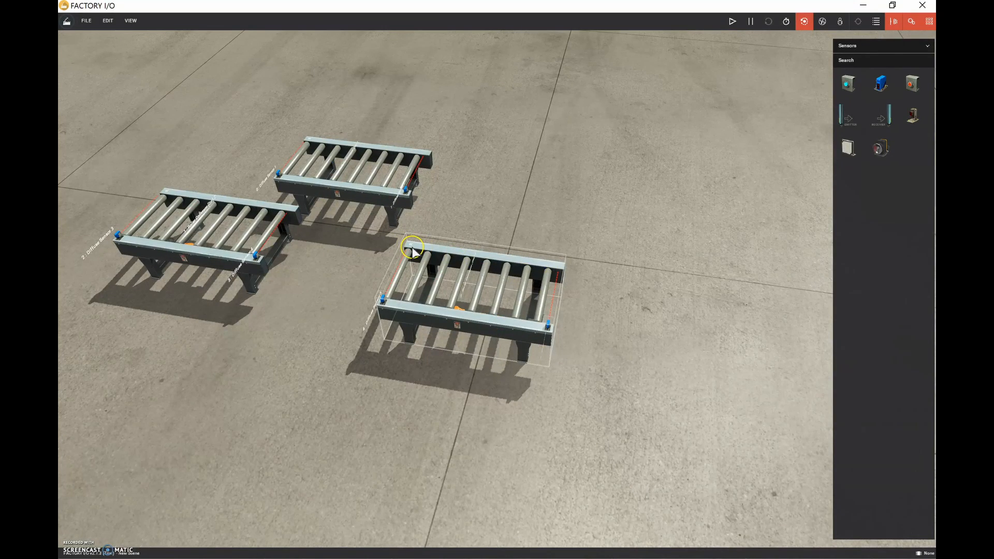
# Step: Rotate the original conveyor group by 90° in negative yaw so it stands crosswise to the other two groups
pyautogui.click(352, 178)
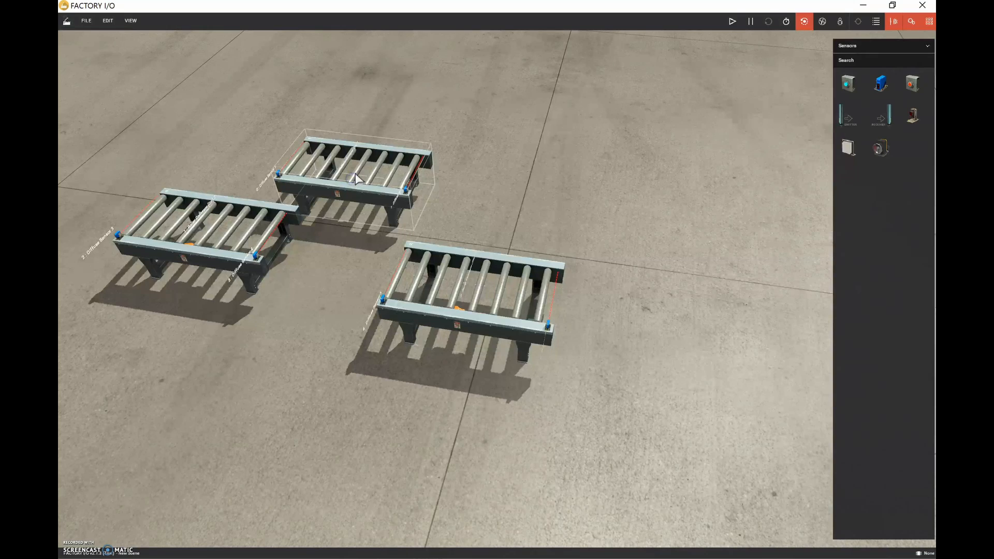
pyautogui.rightClick(357, 173)
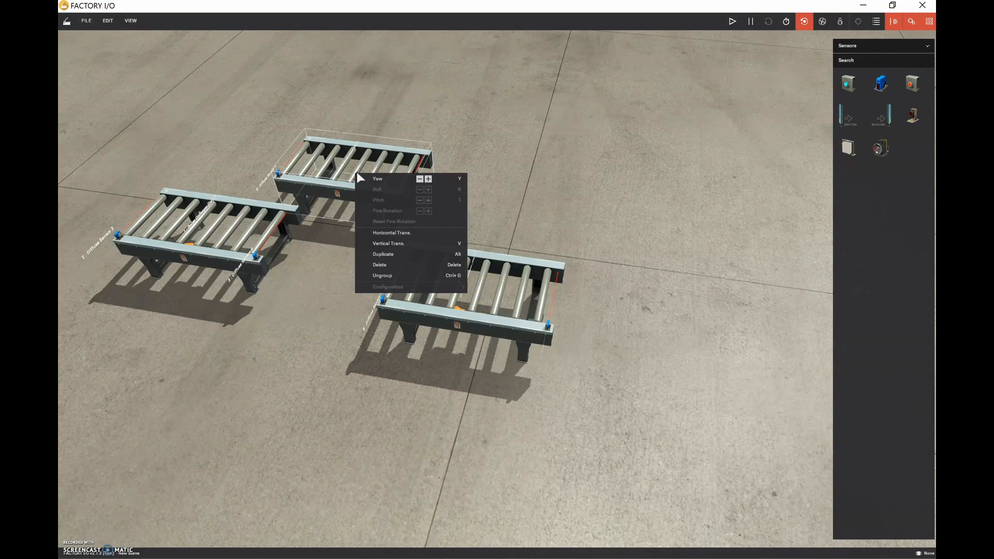
pyautogui.click(419, 179)
pyautogui.click(419, 178)
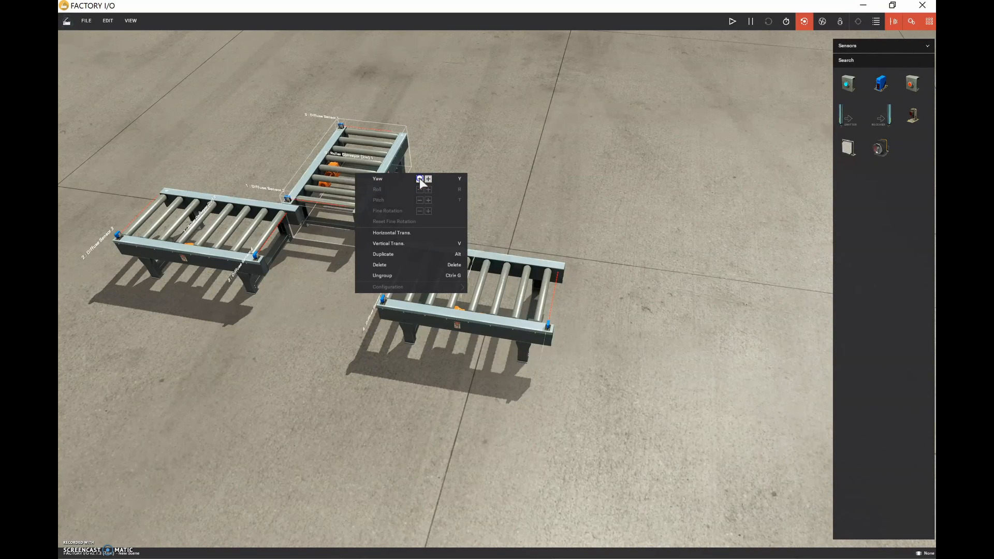
# Step: Rotate the original conveyor group a further 180° in negative yaw, and turn it back with positive yaw
pyautogui.click(420, 178)
pyautogui.click(419, 178)
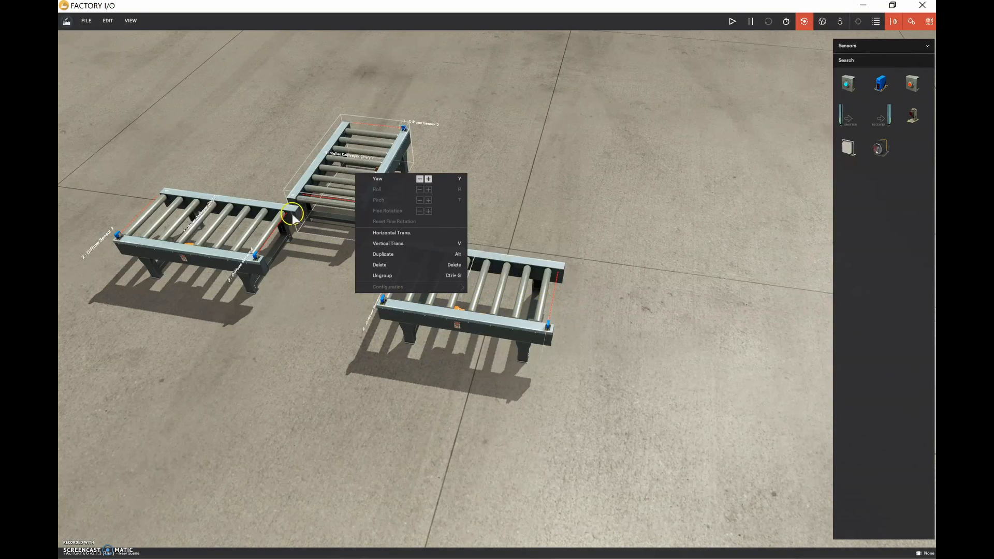
pyautogui.click(428, 179)
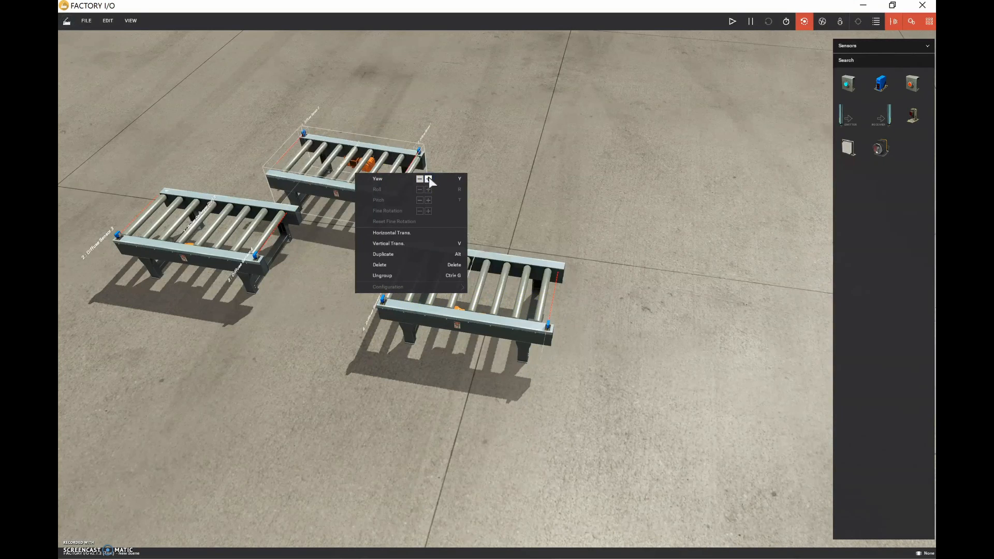
pyautogui.click(428, 179)
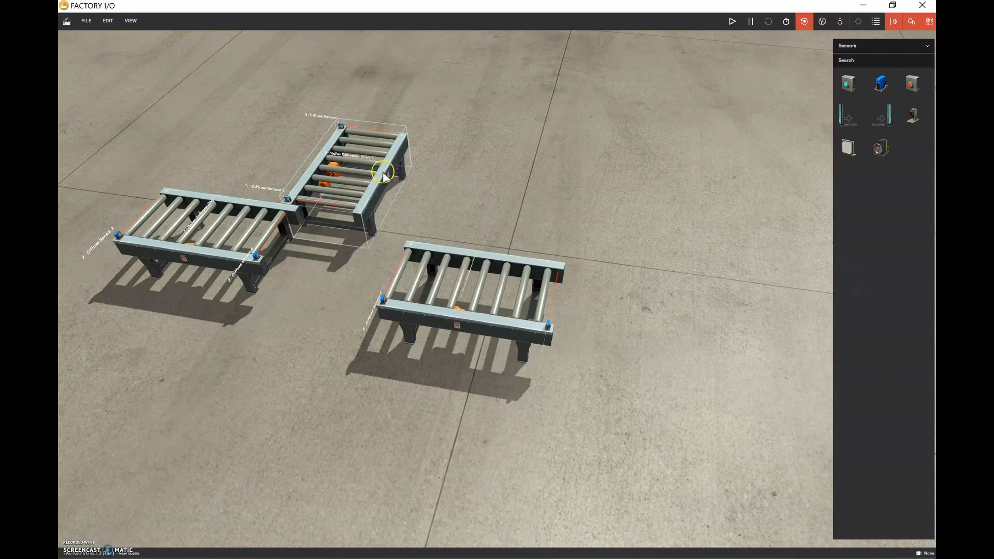
# Step: Move the rotated conveyor group into the space between the other two groups
pyautogui.moveTo(388, 178); pyautogui.dragTo(415, 194)
pyautogui.doubleClick(415, 194)
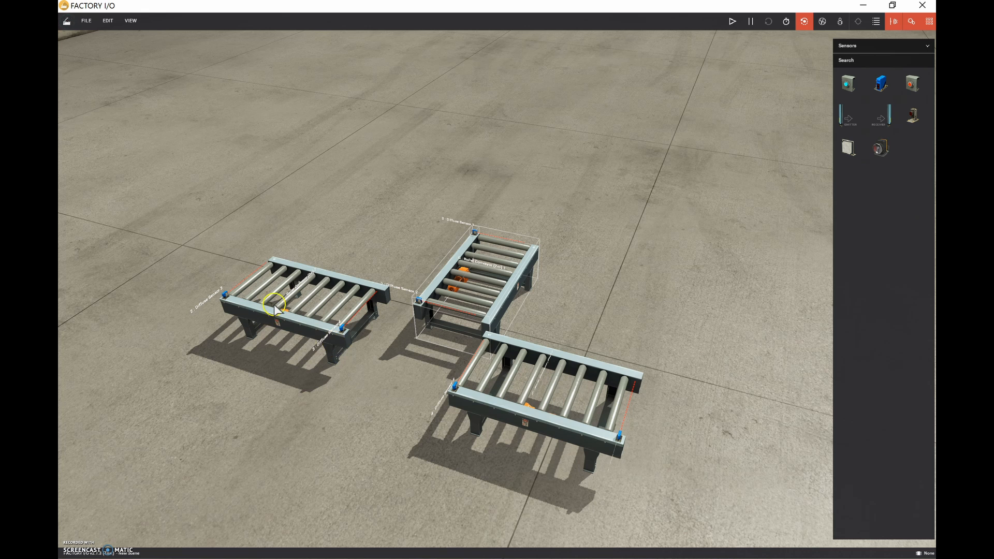
# Step: Centre the view on the conveyor group with Diffuse Sensor 3 and examine it up close and from farther away
pyautogui.doubleClick(278, 260)
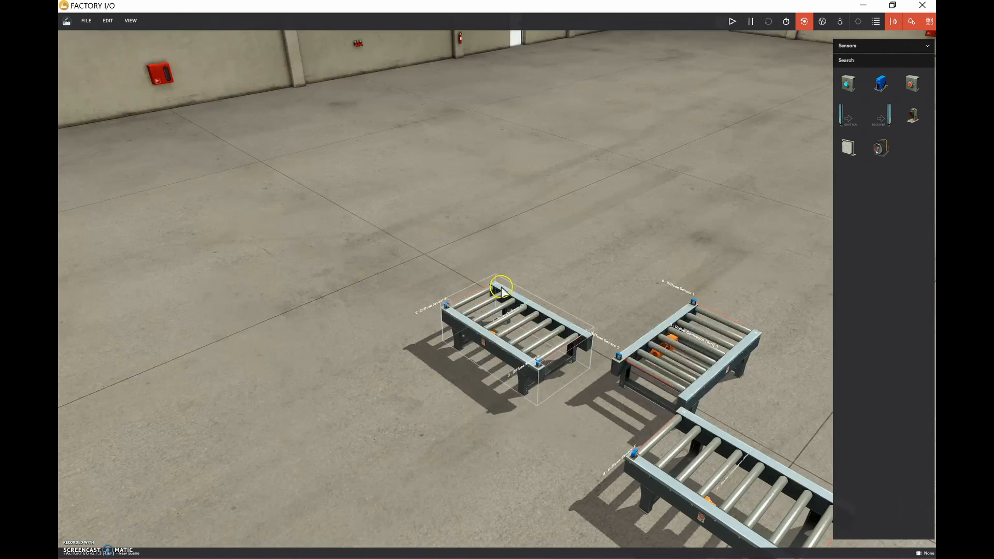
pyautogui.scroll(10, 499, 286)
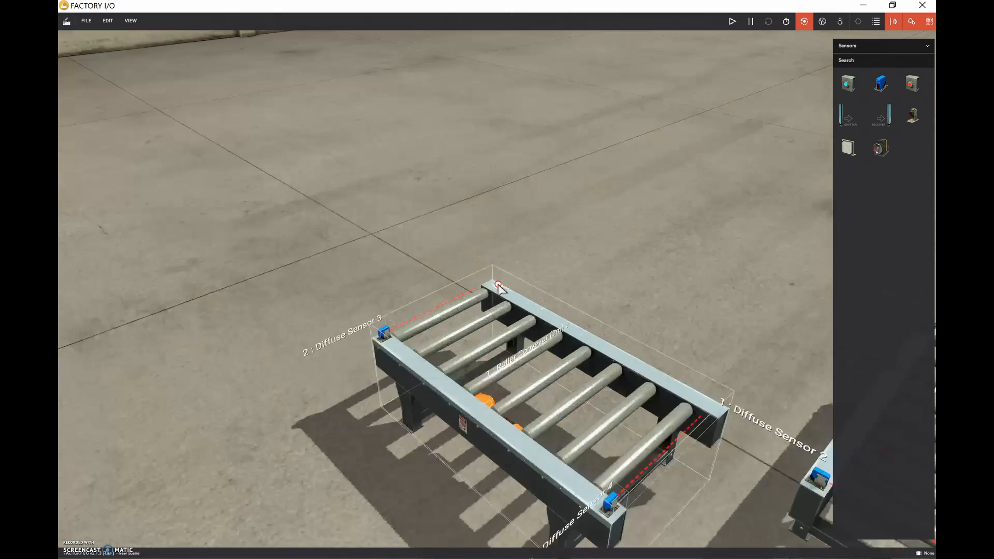
pyautogui.scroll(-10, 499, 285)
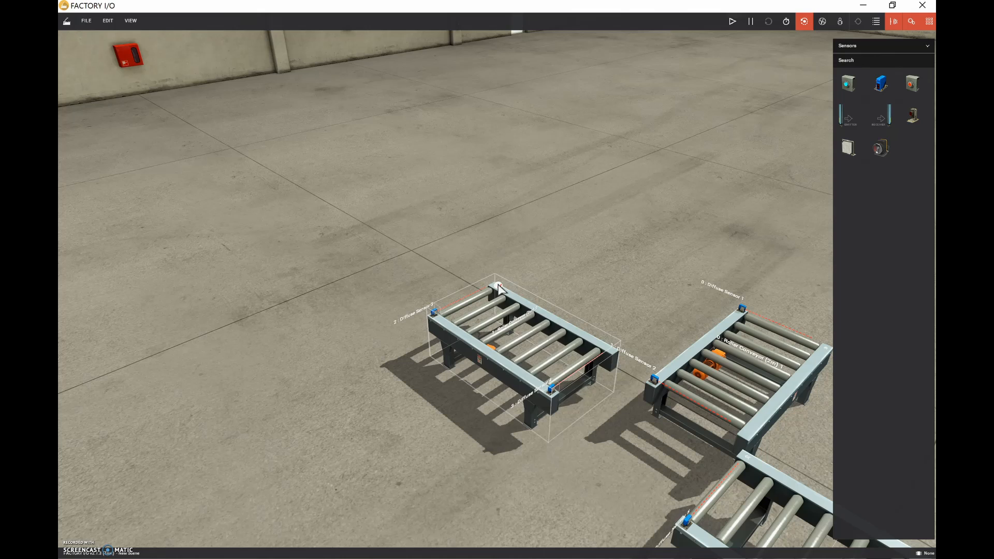
pyautogui.rightClick(498, 286)
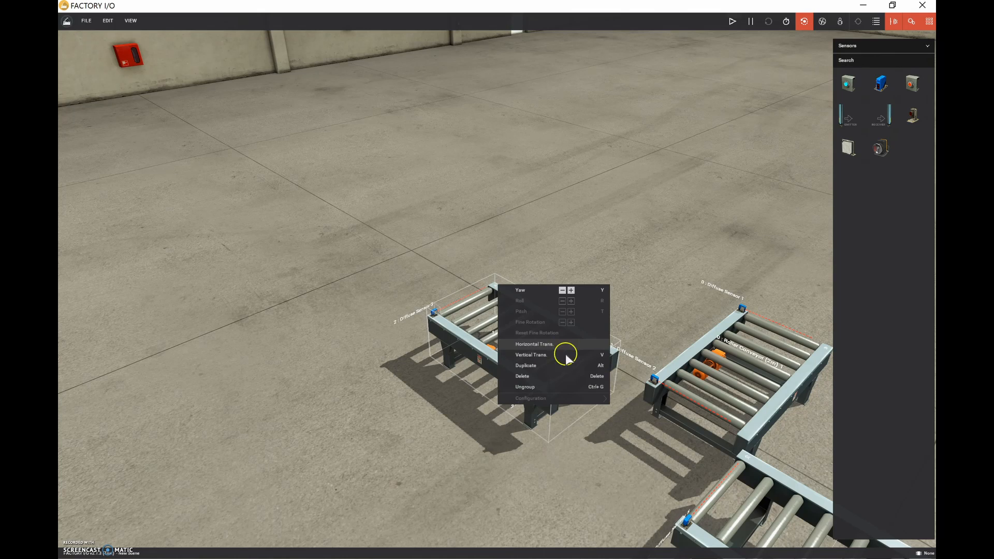
pyautogui.scroll(-5, 463, 337)
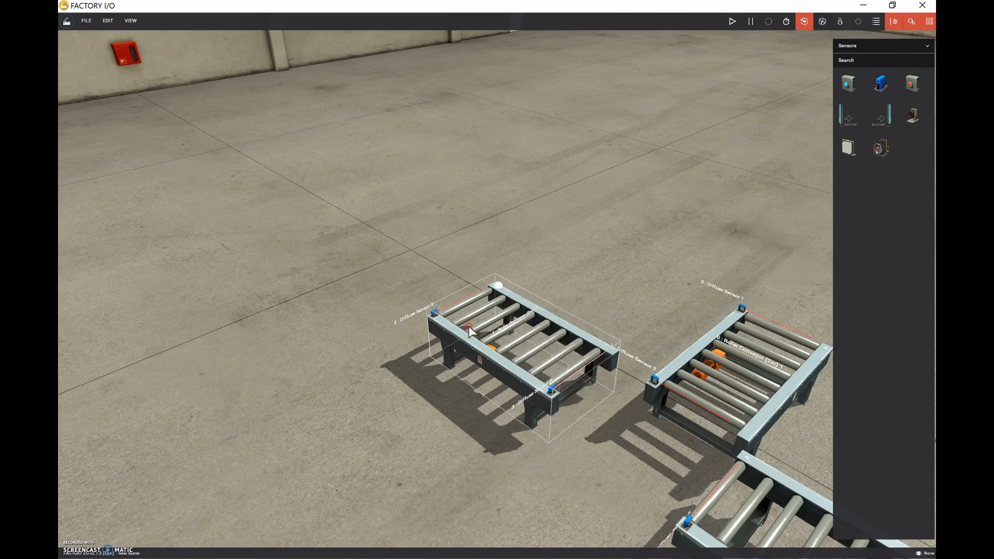
# Step: Rotate the conveyor group with Diffuse Sensor 3 by 90° in positive yaw and move it beside the turntable end of the middle group
pyautogui.rightClick(470, 327)
pyautogui.moveTo(510, 309); pyautogui.dragTo(446, 406)
pyautogui.doubleClick(446, 406)
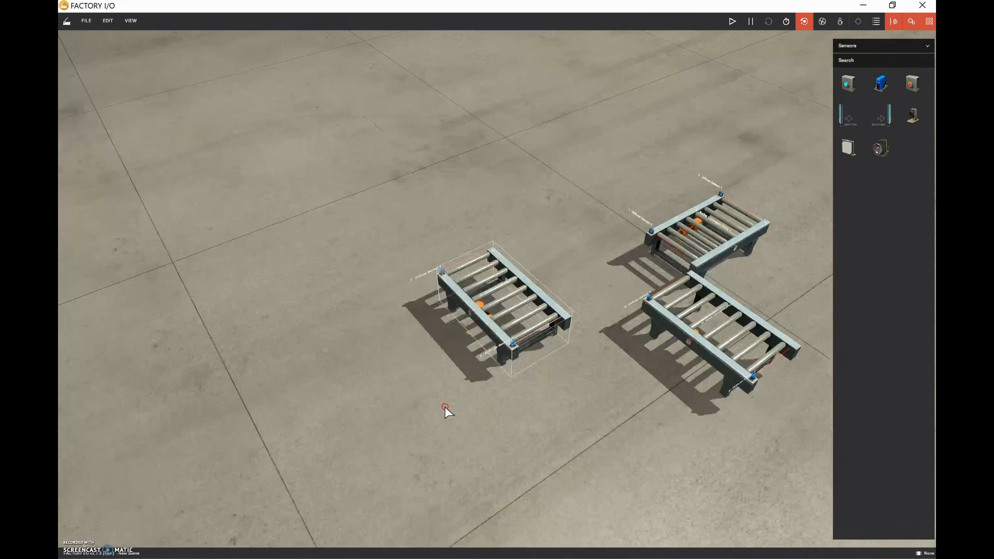
pyautogui.rightClick(529, 300)
pyautogui.click(589, 311)
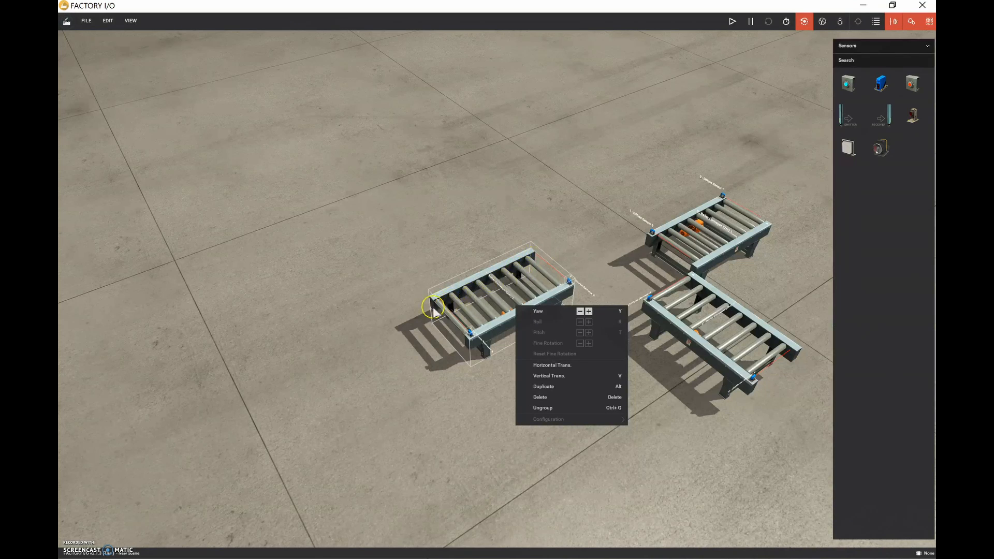
pyautogui.moveTo(518, 284); pyautogui.dragTo(570, 296)
pyautogui.moveTo(631, 256); pyautogui.dragTo(515, 291, button='right')
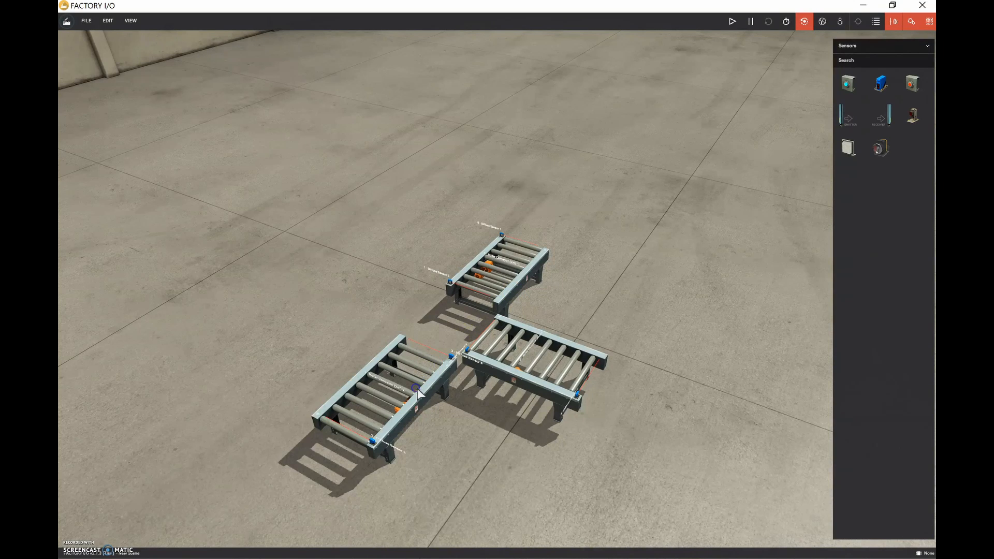
# Step: Read step 10 and the flow-direction note in the Creating a Scene documentation, and return to Factory I/O
pyautogui.moveTo(421, 554)
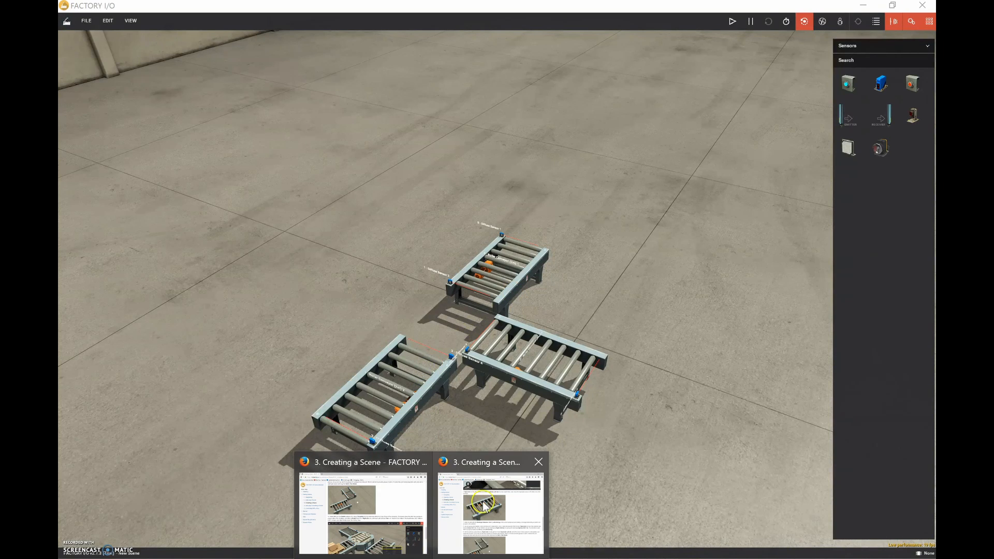
pyautogui.click(393, 510)
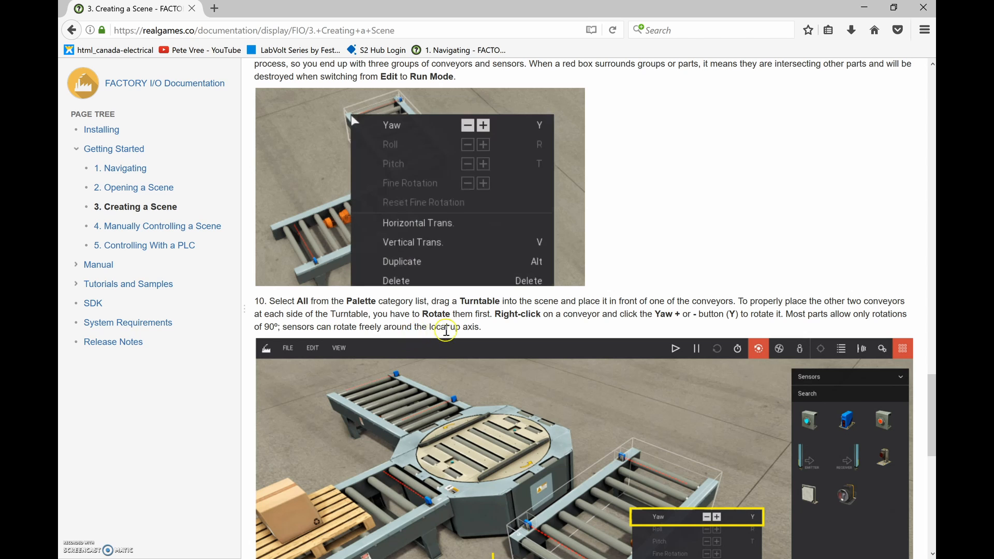
pyautogui.scroll(-7, 557, 348)
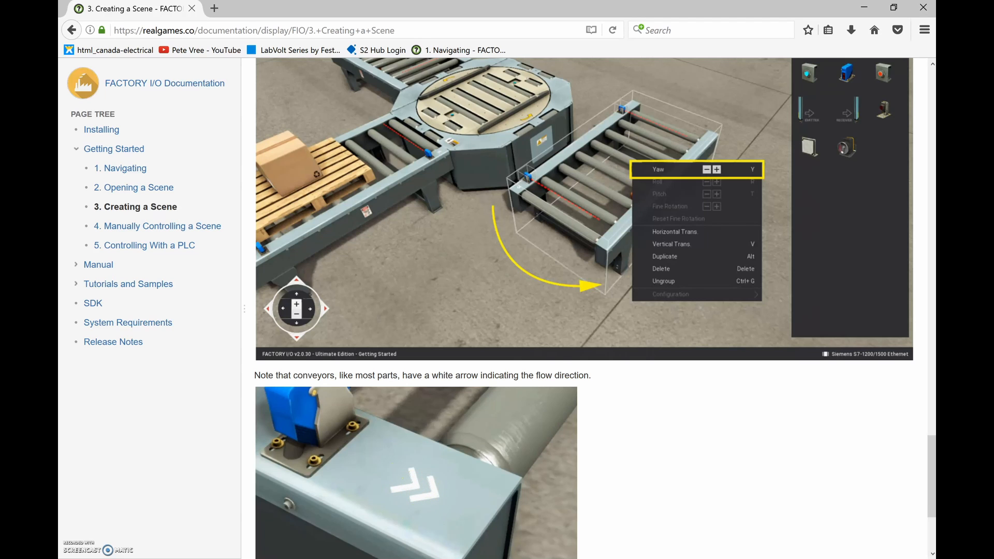
pyautogui.hotkey('alt', 'Tab')
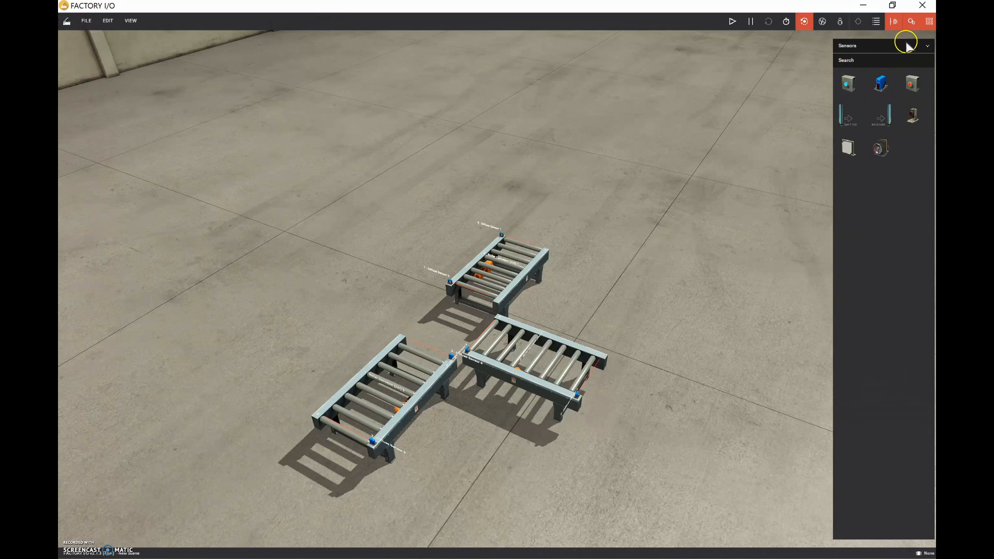
# Step: Show the All category of parts and place a Turntable next to the three conveyor groups
pyautogui.click(928, 46)
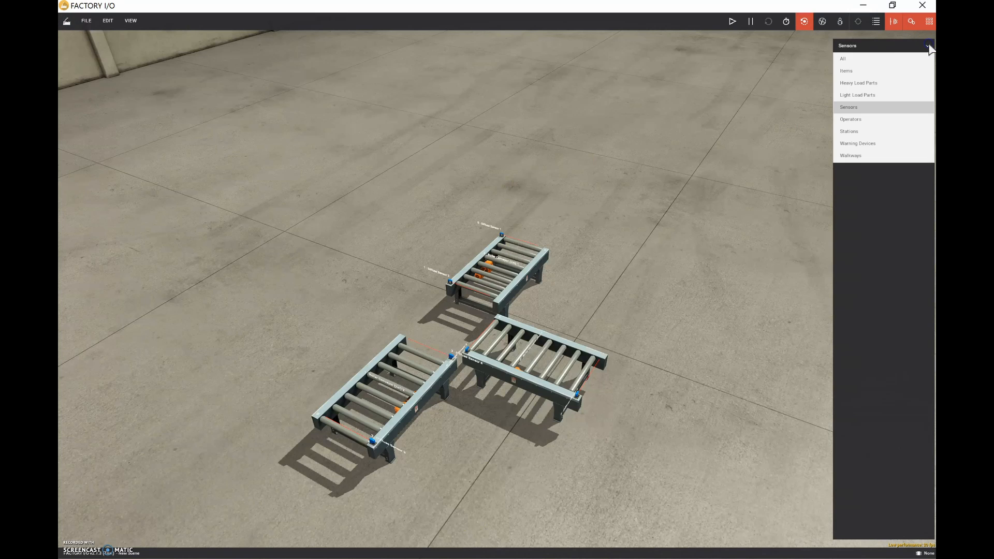
pyautogui.click(882, 60)
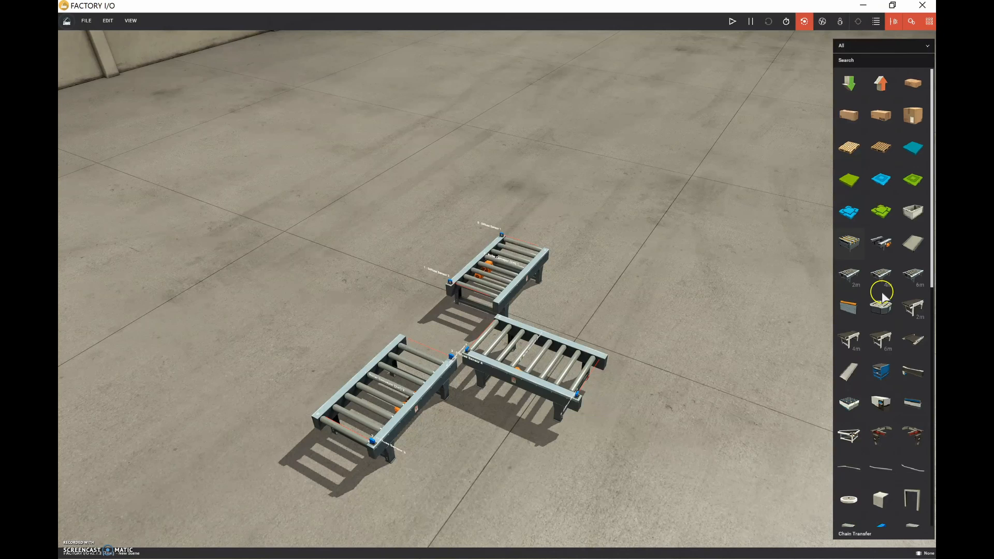
pyautogui.moveTo(887, 313); pyautogui.dragTo(413, 331)
pyautogui.moveTo(413, 331); pyautogui.dragTo(524, 258, button='right')
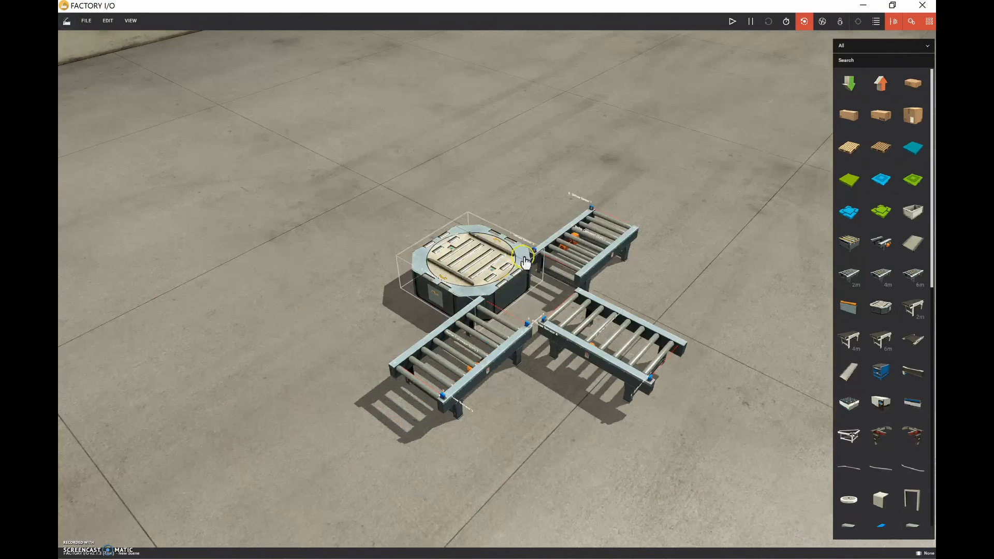
# Step: Move the two parallel outer conveyor groups farther apart to make room for the turntable between them
pyautogui.click(593, 245)
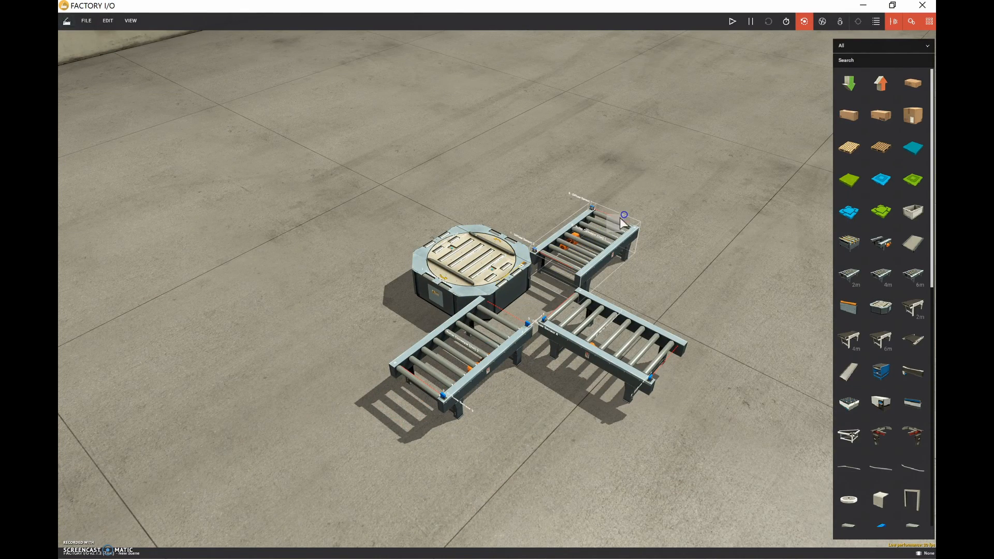
pyautogui.moveTo(597, 234); pyautogui.dragTo(639, 198)
pyautogui.moveTo(639, 198); pyautogui.dragTo(513, 312, button='right')
pyautogui.click(357, 451)
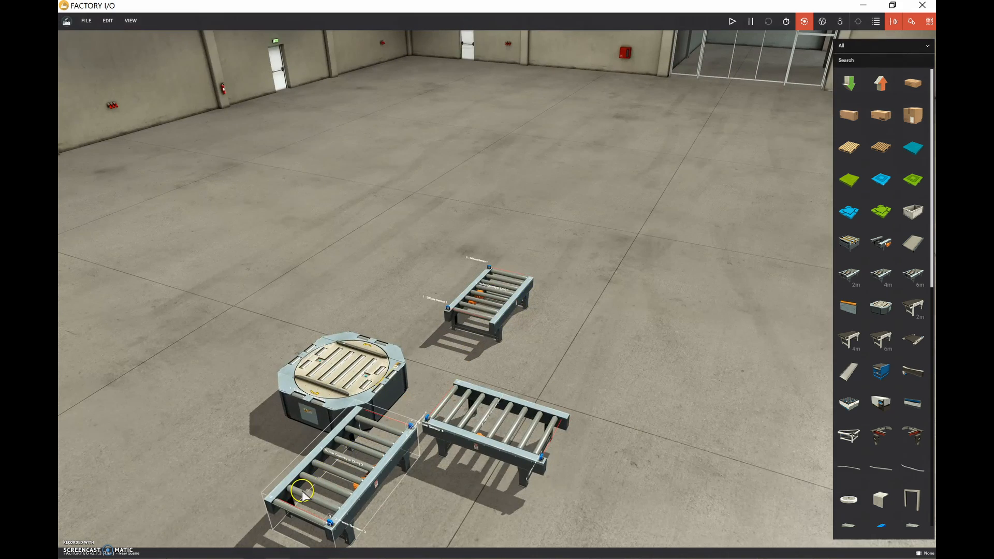
pyautogui.moveTo(293, 488); pyautogui.dragTo(228, 531)
# Step: Move the turntable against the inner end of the middle conveyor group
pyautogui.moveTo(261, 473); pyautogui.dragTo(657, 200, button='right')
pyautogui.moveTo(655, 201); pyautogui.dragTo(695, 248)
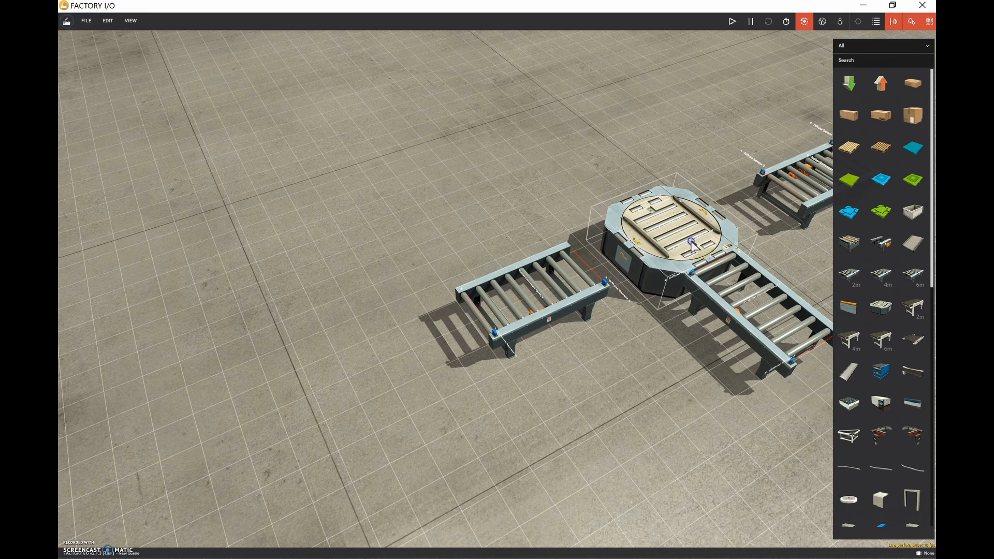
pyautogui.doubleClick(692, 242)
# Step: Move the two outer conveyor groups against opposite sides of the turntable
pyautogui.moveTo(374, 372); pyautogui.dragTo(427, 344)
pyautogui.click(385, 393)
pyautogui.moveTo(402, 380); pyautogui.dragTo(429, 350)
pyautogui.doubleClick(434, 346)
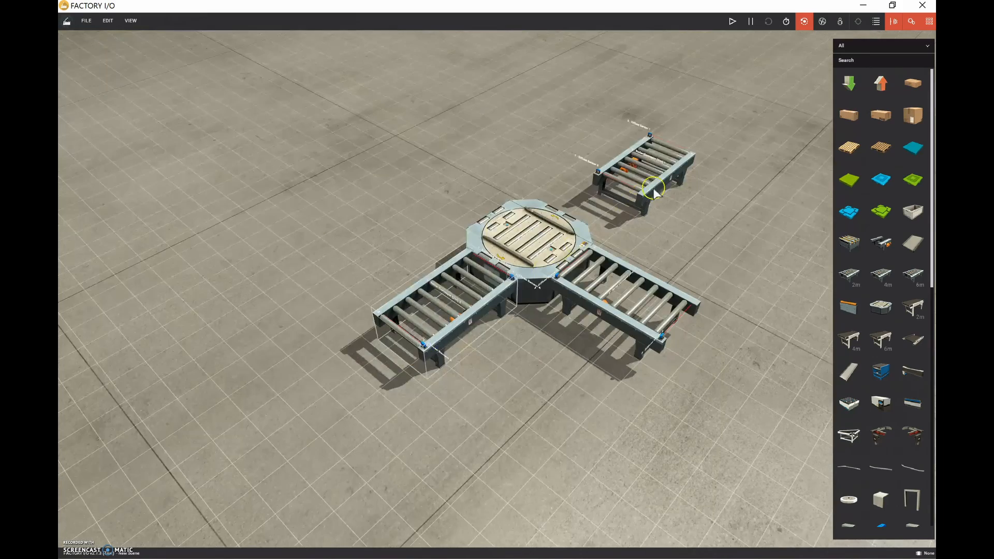
pyautogui.click(661, 163)
pyautogui.moveTo(632, 181); pyautogui.dragTo(589, 196)
pyautogui.scroll(-5, 589, 196)
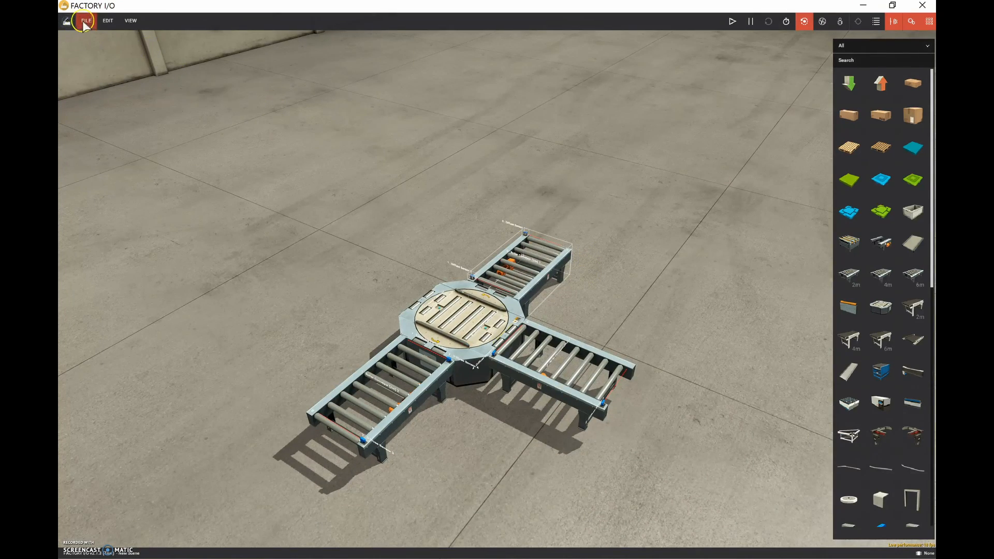
# Step: Save the scene under the name Turntable Tutorial
pyautogui.click(85, 21)
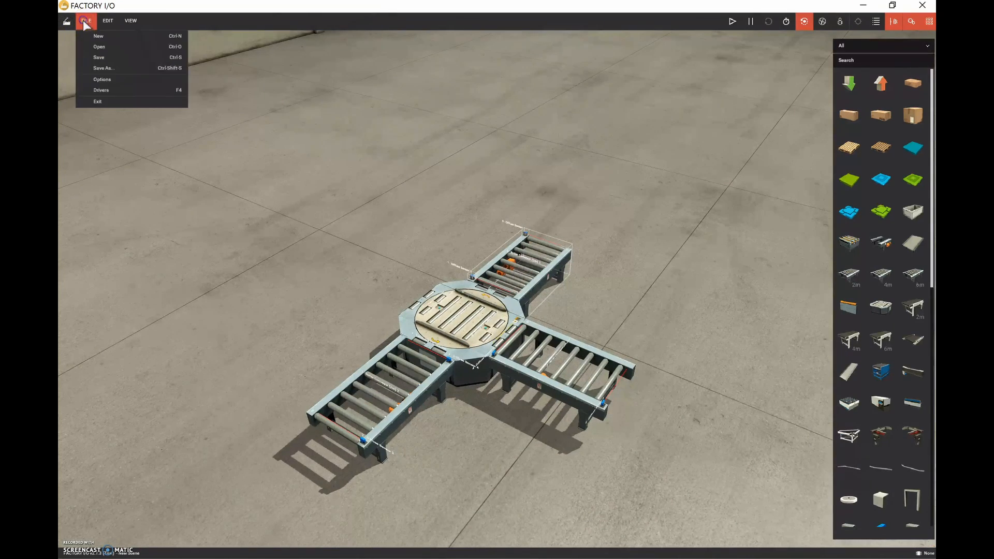
pyautogui.click(99, 58)
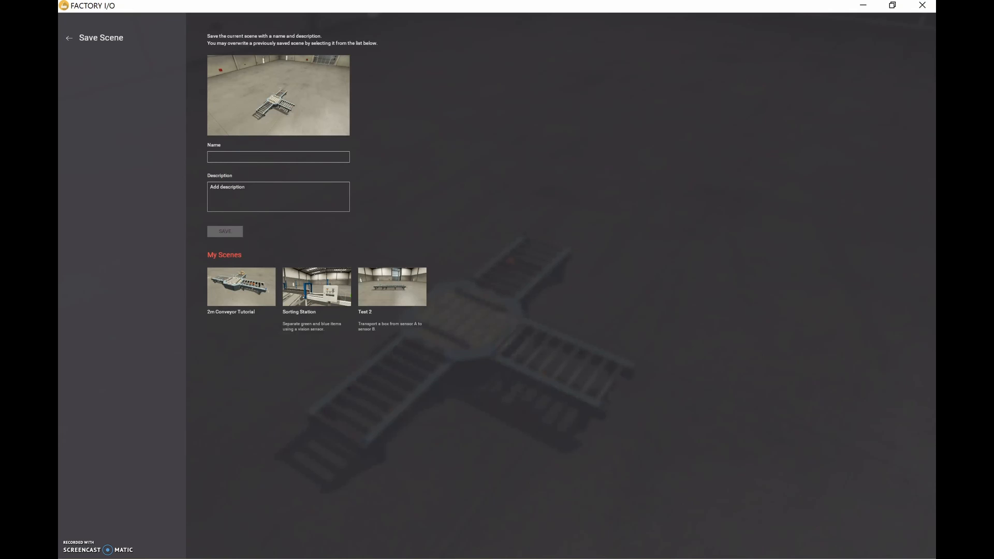
pyautogui.write('Turntable Tutorial')
pyautogui.click(235, 231)
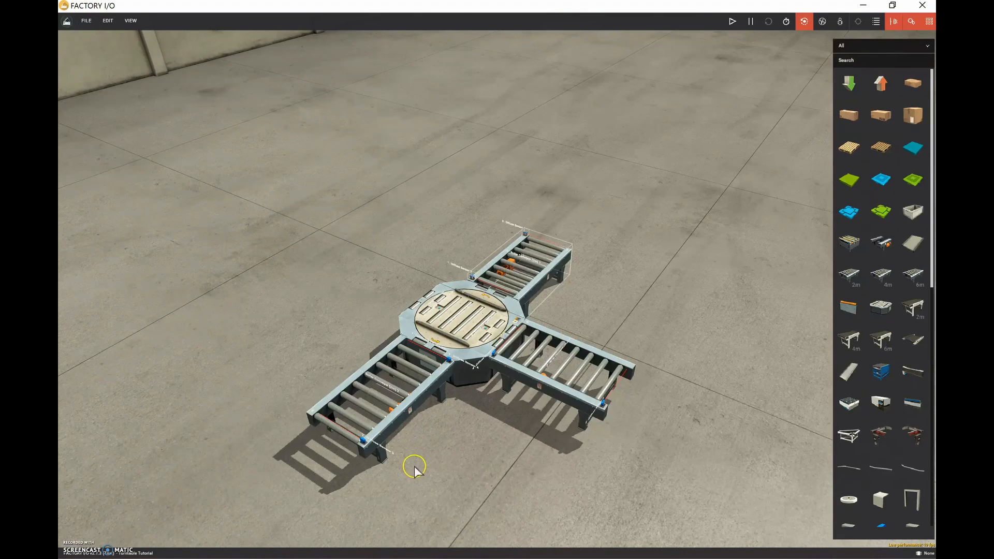
# Step: Read steps 11 and 12 at the end of the Creating a Scene documentation, and return to Factory I/O
pyautogui.moveTo(422, 558)
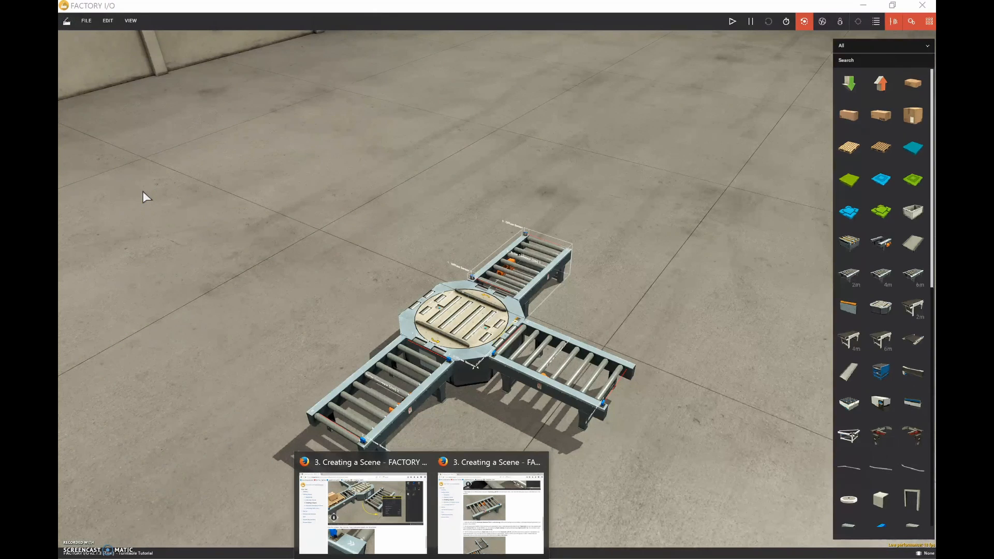
pyautogui.click(364, 512)
pyautogui.scroll(-3, 470, 249)
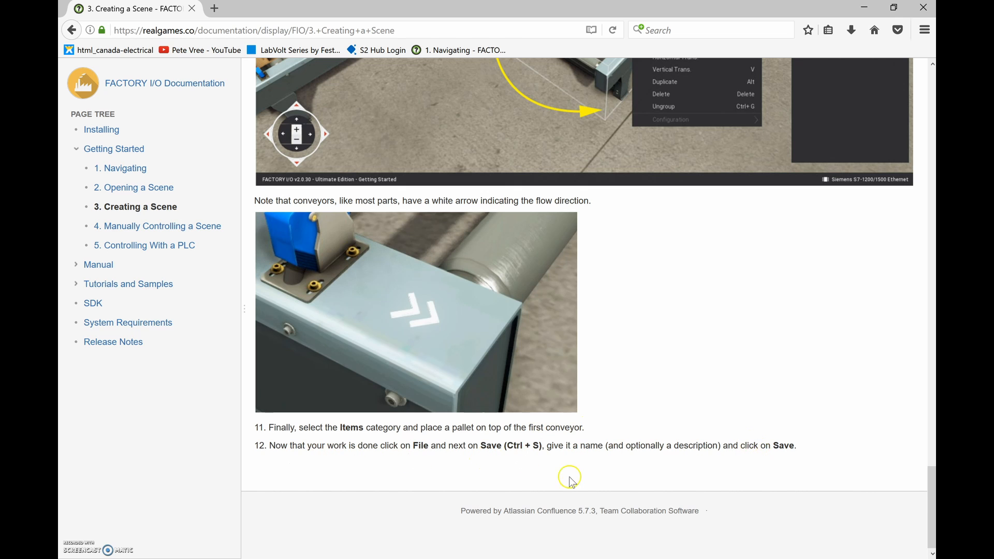
pyautogui.hotkey('alt', 'Tab')
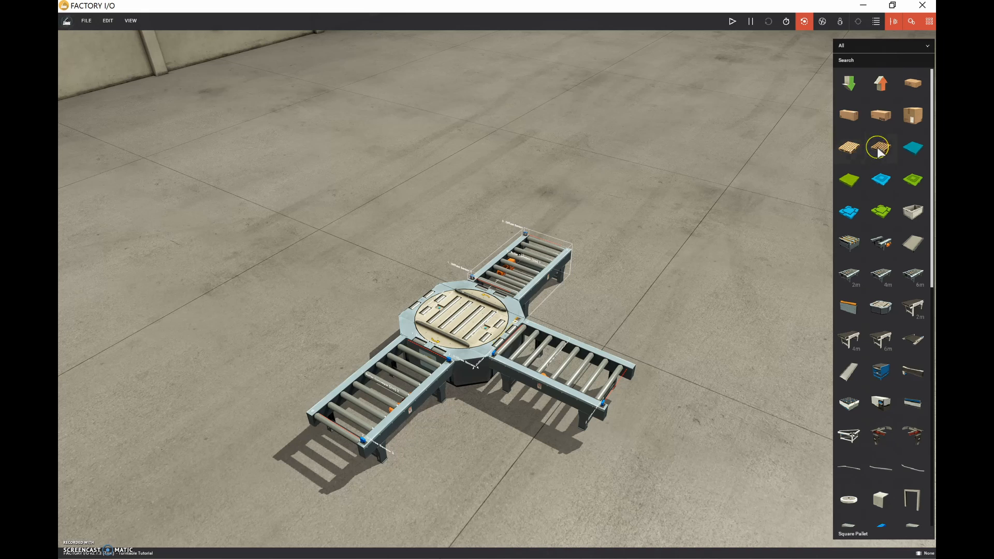
# Step: Add a wooden pallet to the scene just beyond the free end of the middle conveyor
pyautogui.moveTo(849, 152); pyautogui.dragTo(661, 413)
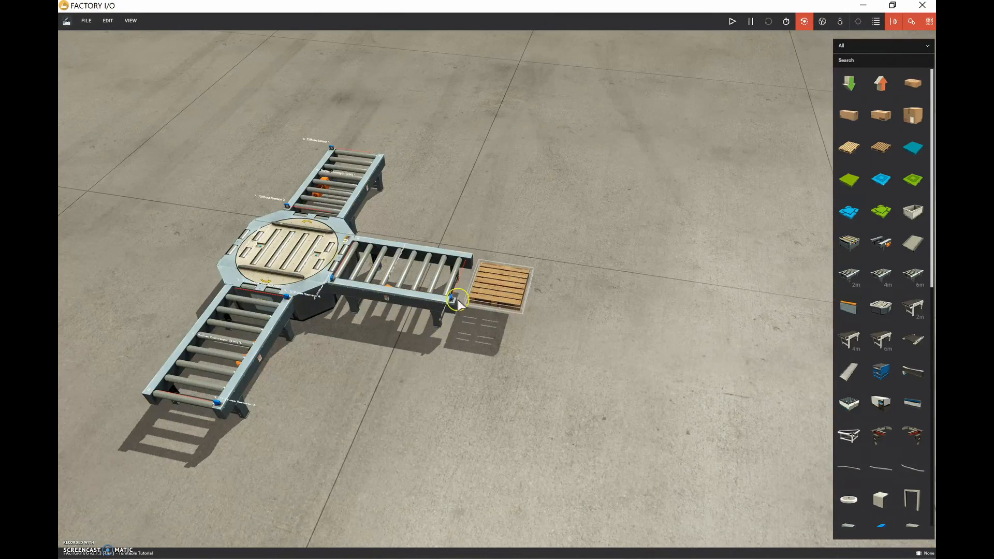
pyautogui.doubleClick(435, 304)
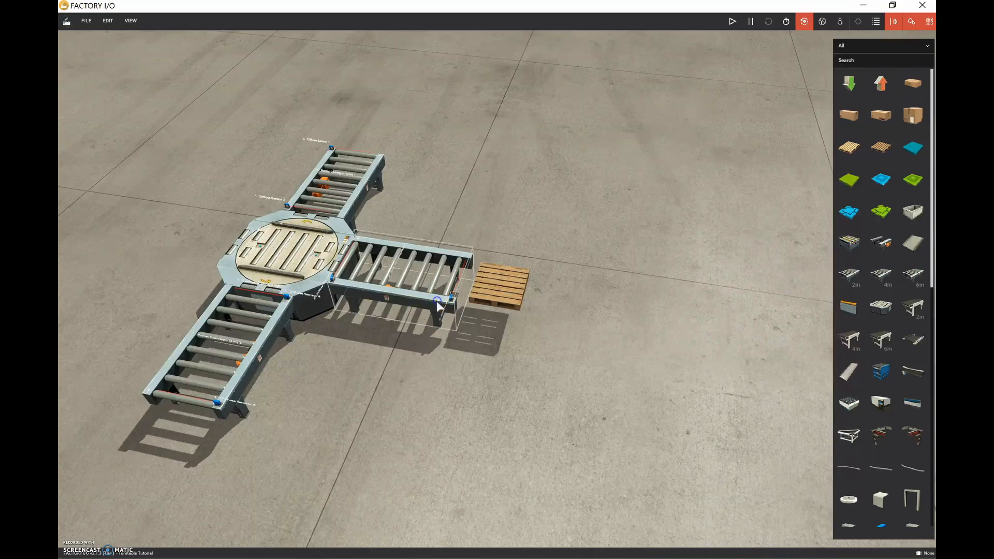
pyautogui.scroll(5, 474, 302)
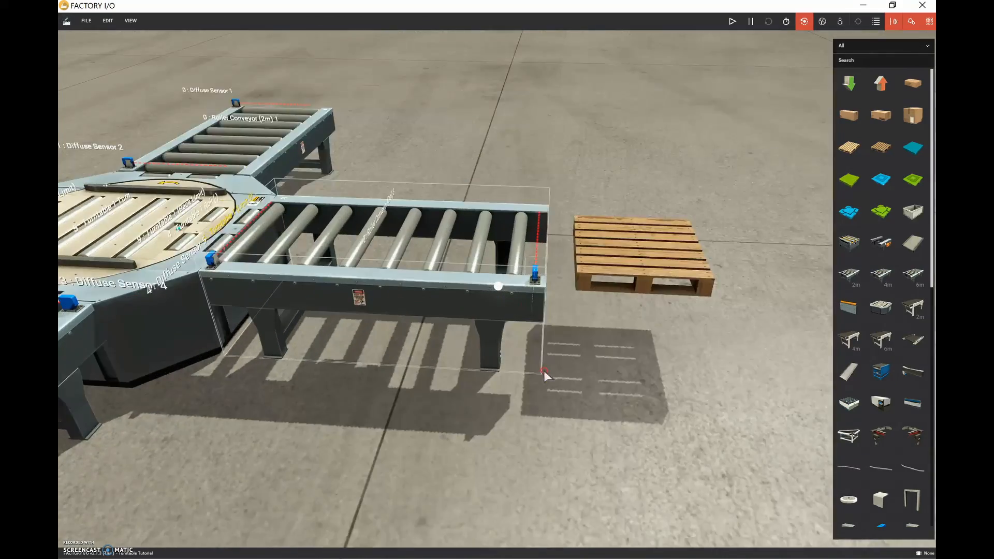
pyautogui.moveTo(544, 371); pyautogui.dragTo(560, 427, button='right')
pyautogui.moveTo(622, 282); pyautogui.dragTo(593, 294)
pyautogui.moveTo(593, 293); pyautogui.dragTo(546, 345, button='right')
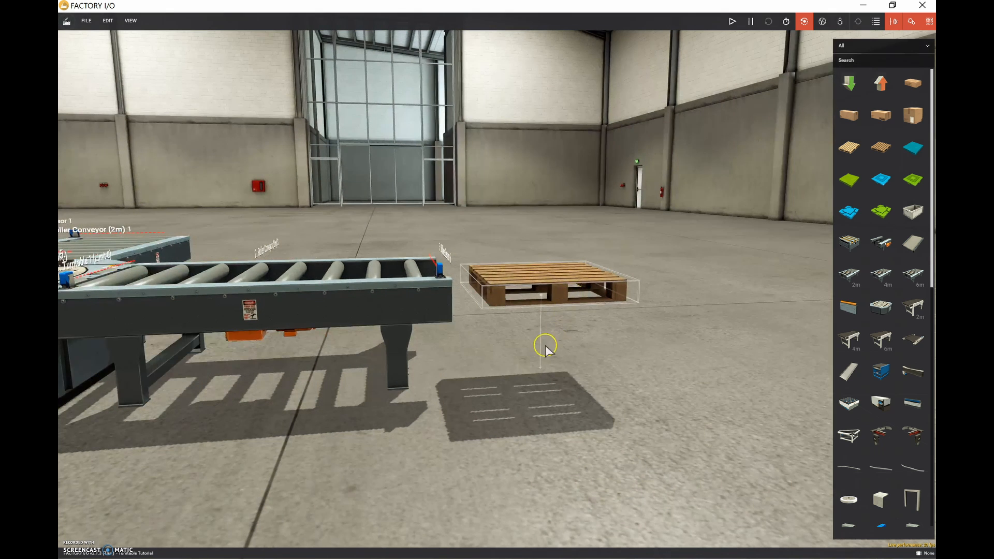
# Step: Raise the pallet above conveyor height and move it over the outer end of the middle conveyor
pyautogui.moveTo(547, 293); pyautogui.dragTo(502, 239)
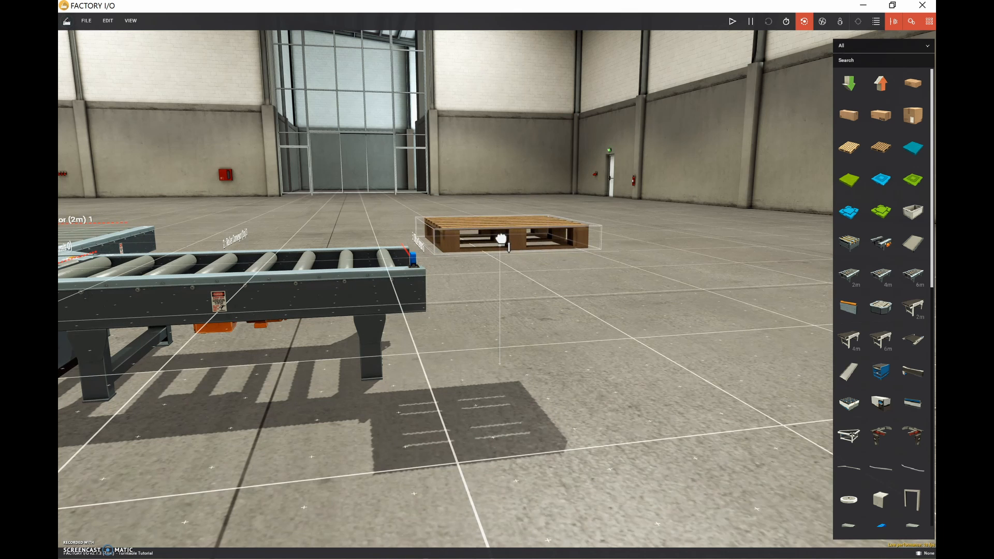
pyautogui.moveTo(500, 239); pyautogui.dragTo(500, 239)
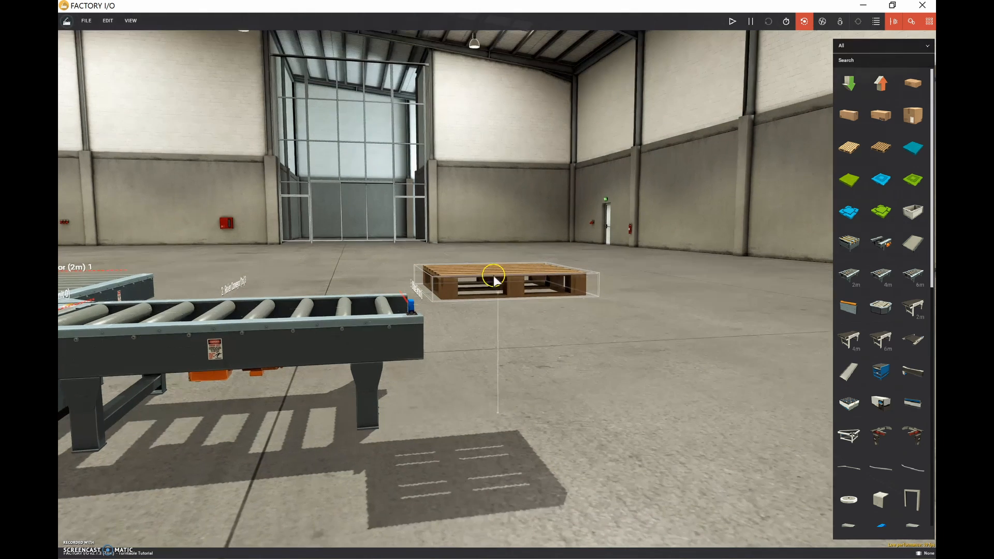
pyautogui.moveTo(445, 290); pyautogui.dragTo(274, 295)
pyautogui.moveTo(276, 294); pyautogui.dragTo(552, 295, button='middle')
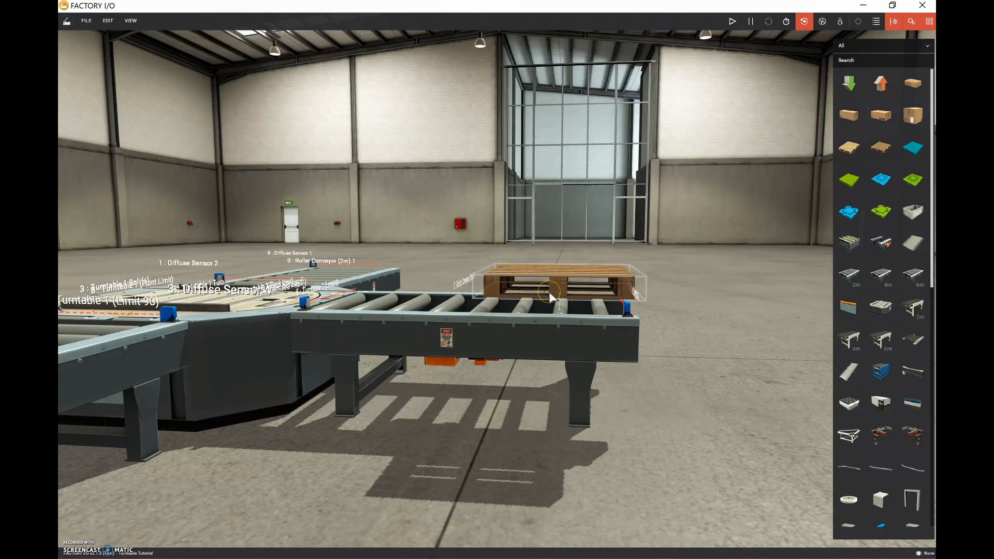
# Step: Adjust the height and position of the pallet above the outer rollers of the middle conveyor
pyautogui.moveTo(551, 299)
pyautogui.mouseDown()
pyautogui.moveTo(553, 312)
pyautogui.moveTo(568, 291)
pyautogui.mouseUp()
pyautogui.scroll(-2, 567, 290)
pyautogui.click(541, 285)
pyautogui.moveTo(547, 306); pyautogui.dragTo(542, 293)
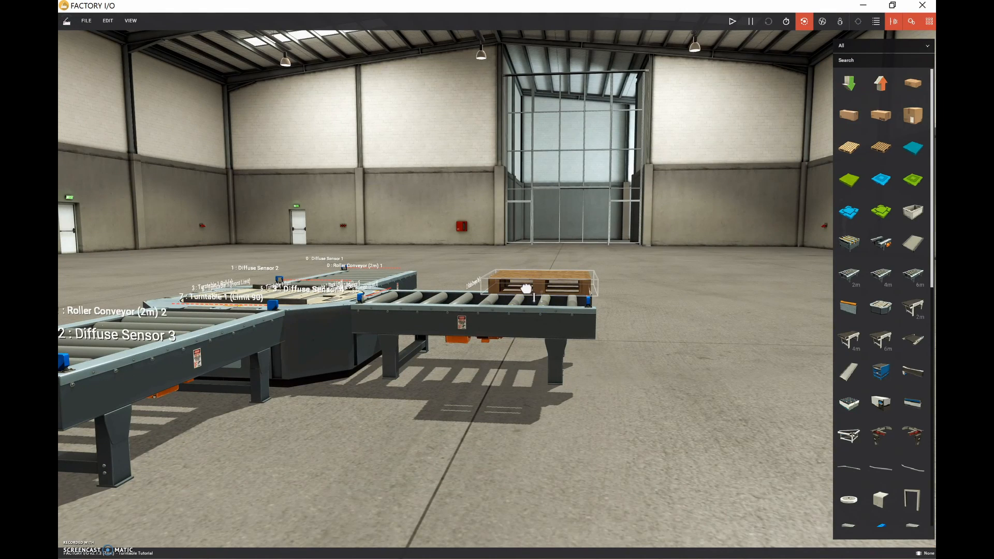
pyautogui.moveTo(529, 300); pyautogui.dragTo(544, 336)
pyautogui.moveTo(545, 371); pyautogui.dragTo(524, 384)
pyautogui.click(447, 316)
# Step: Line up the pallet between the side rails of Roller Conveyor (2m) 3, viewed from the turntable
pyautogui.moveTo(447, 316); pyautogui.dragTo(929, 280, button='right')
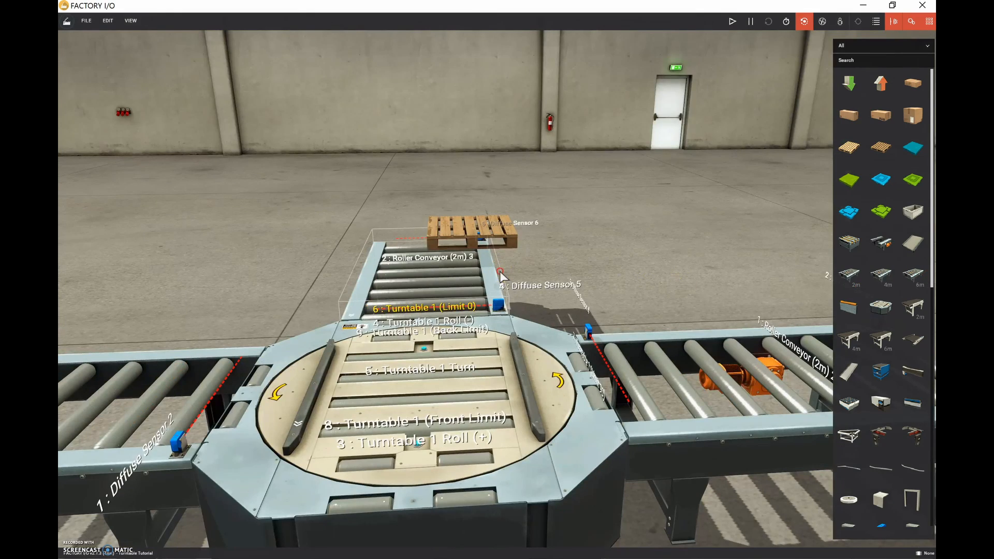
pyautogui.click(421, 273)
pyautogui.moveTo(422, 275); pyautogui.dragTo(462, 308, button='right')
pyautogui.scroll(5, 460, 306)
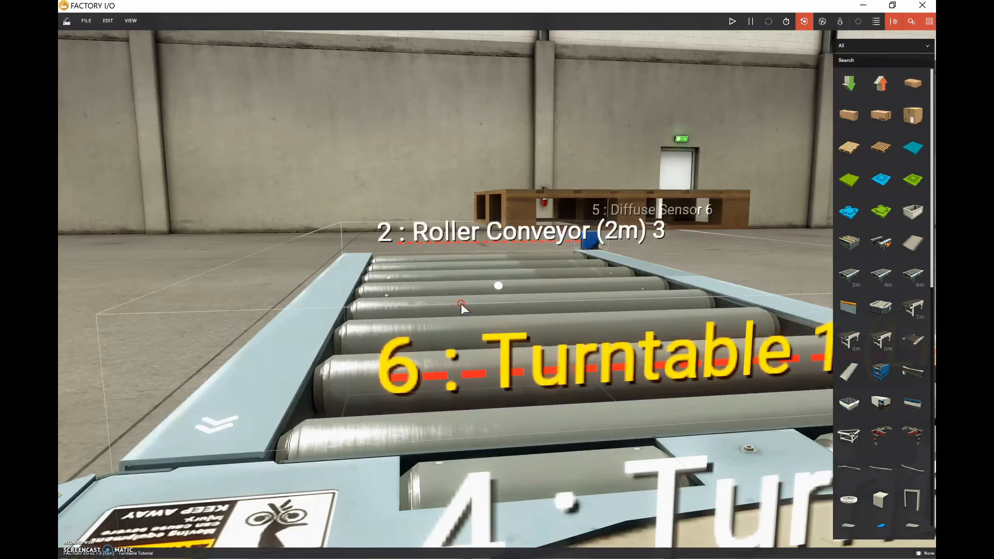
pyautogui.moveTo(527, 205); pyautogui.dragTo(490, 235)
pyautogui.moveTo(487, 230); pyautogui.dragTo(486, 229, button='right')
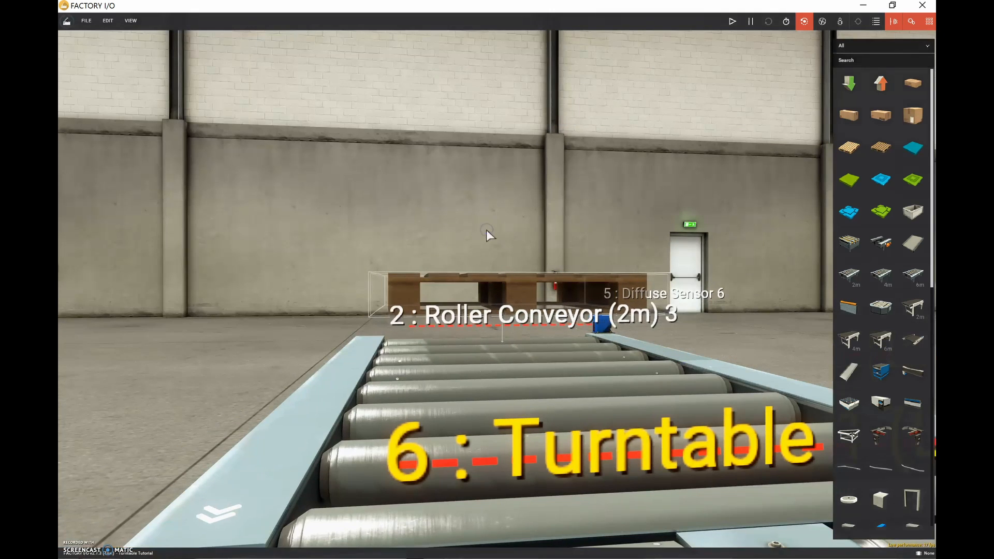
# Step: Set the pallet down onto the rollers at the outer end of Roller Conveyor (2m) 3
pyautogui.moveTo(507, 305)
pyautogui.mouseDown()
pyautogui.moveTo(492, 378)
pyautogui.moveTo(490, 300)
pyautogui.mouseUp()
pyautogui.moveTo(490, 299); pyautogui.dragTo(489, 303, button='right')
pyautogui.click(500, 319)
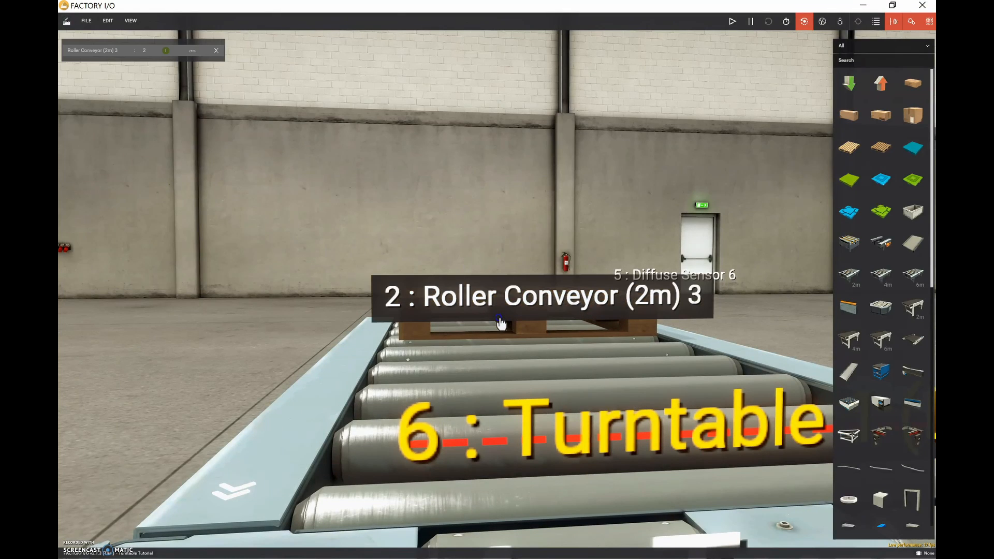
pyautogui.moveTo(520, 330); pyautogui.dragTo(510, 331)
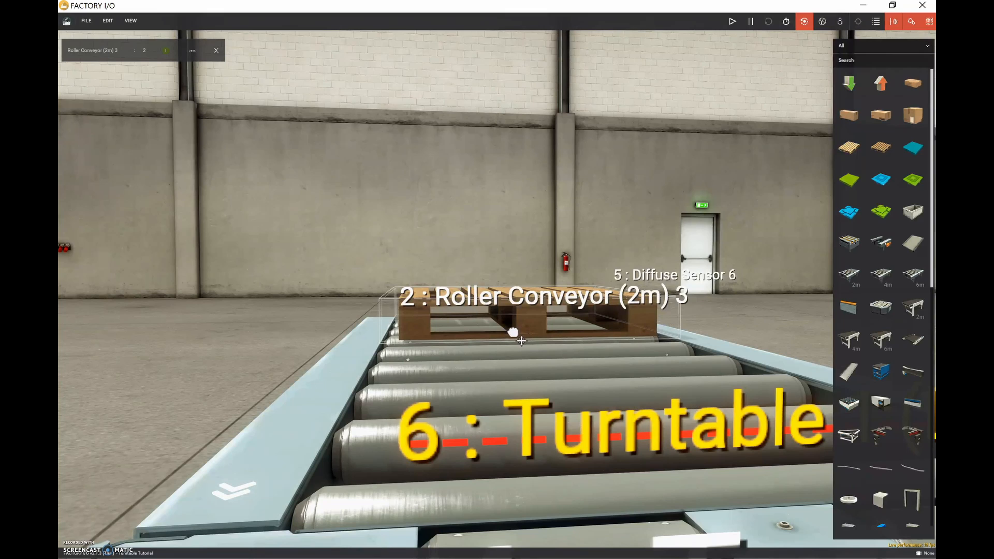
pyautogui.click(518, 320)
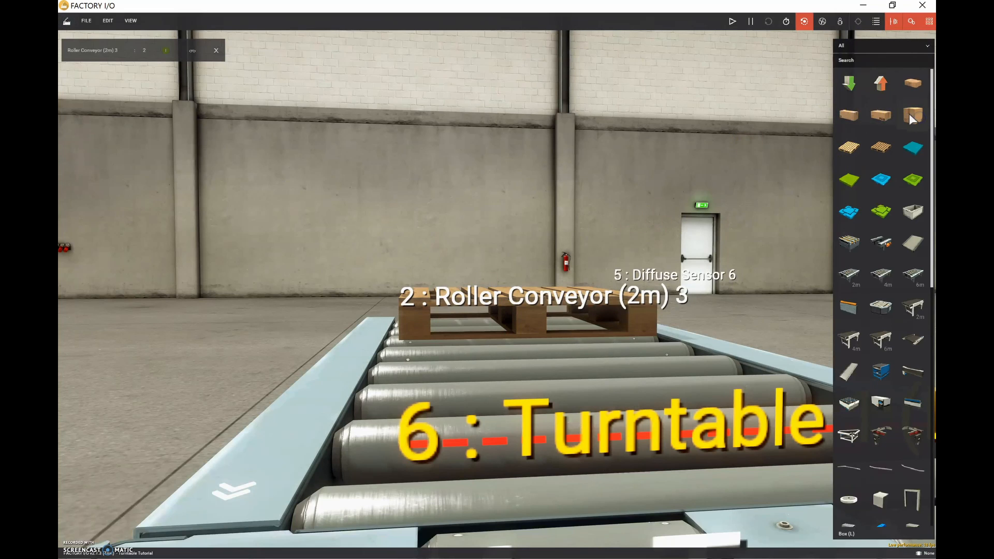
# Step: Add a Box (L) to the scene and move it across the floor to beside the pallet on Roller Conveyor (2m) 3
pyautogui.moveTo(913, 118); pyautogui.dragTo(466, 255)
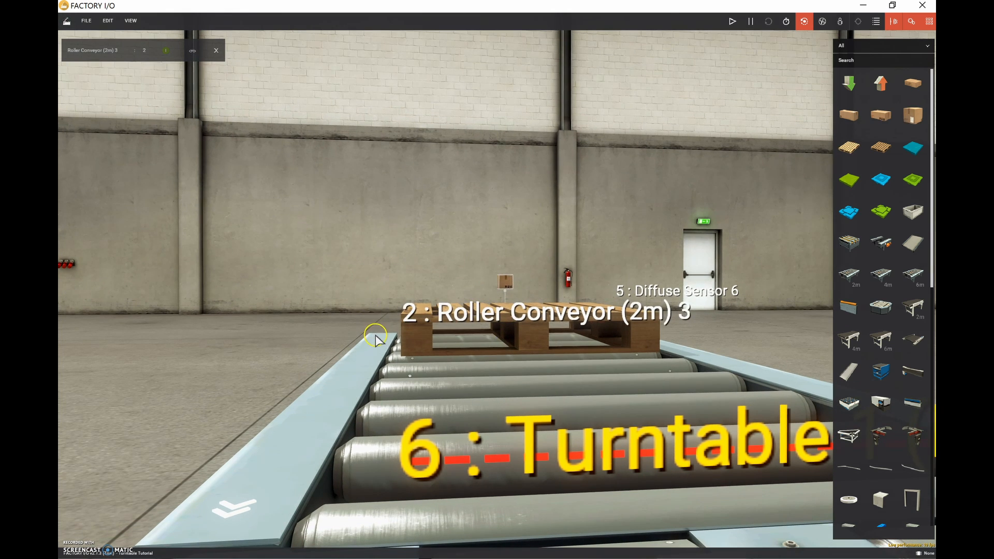
pyautogui.scroll(2, 378, 325)
pyautogui.scroll(2, 470, 315)
pyautogui.moveTo(470, 314); pyautogui.dragTo(378, 193, button='right')
pyautogui.moveTo(377, 193); pyautogui.dragTo(806, 265)
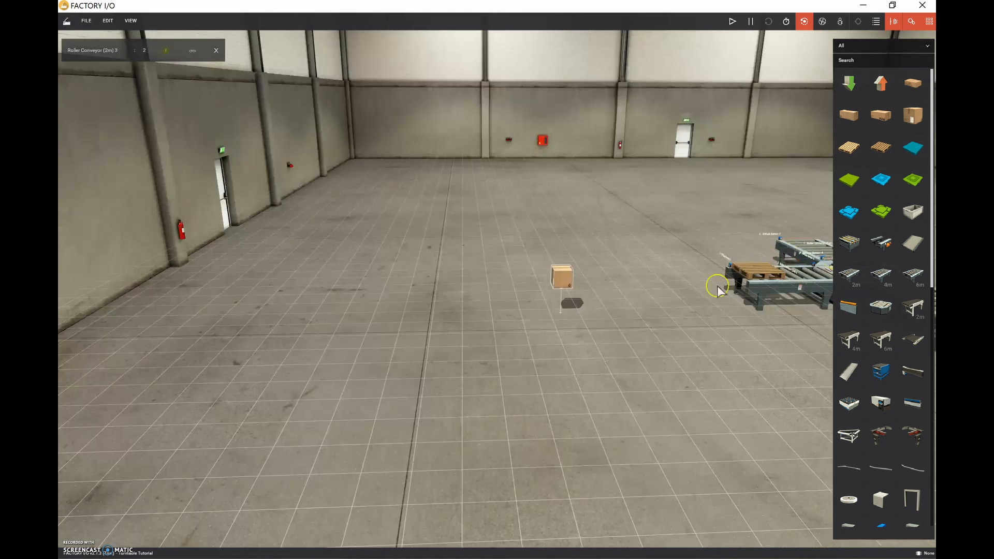
pyautogui.moveTo(487, 289); pyautogui.dragTo(486, 288, button='right')
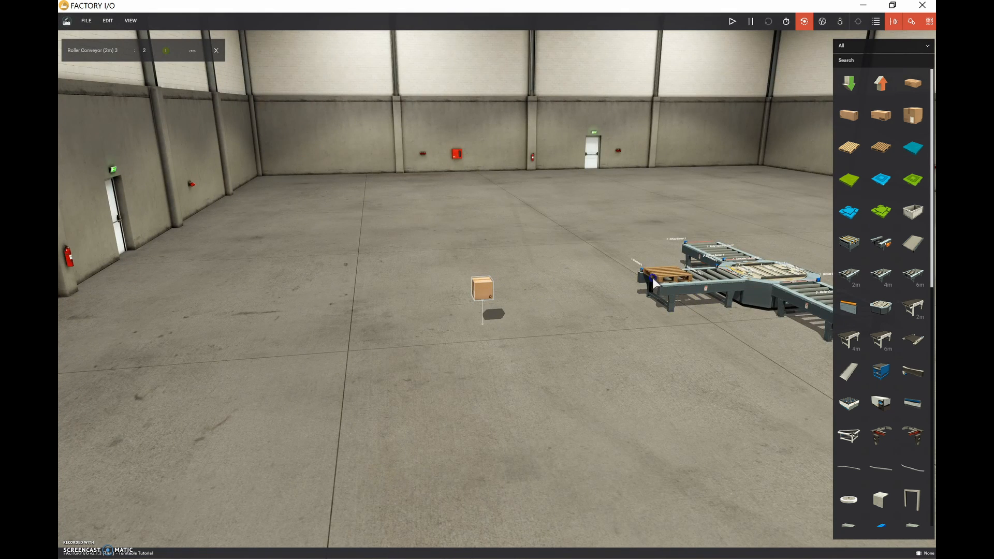
pyautogui.moveTo(487, 293); pyautogui.dragTo(673, 268)
pyautogui.doubleClick(680, 279)
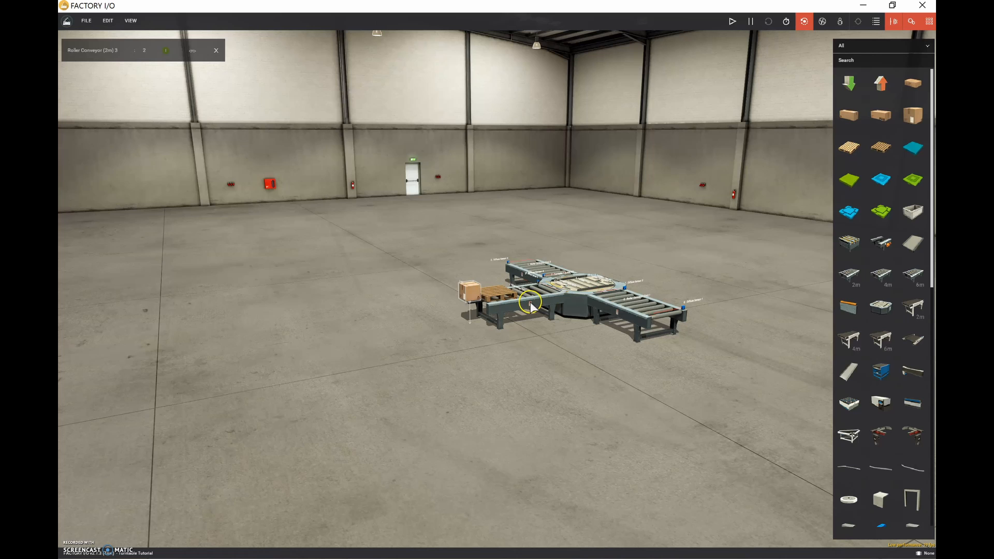
# Step: Raise the large box above the top of the pallet at the outer end of Roller Conveyor (2m) 3
pyautogui.doubleClick(530, 302)
pyautogui.moveTo(509, 303); pyautogui.dragTo(496, 296, button='right')
pyautogui.scroll(5, 495, 295)
pyautogui.scroll(6, 496, 295)
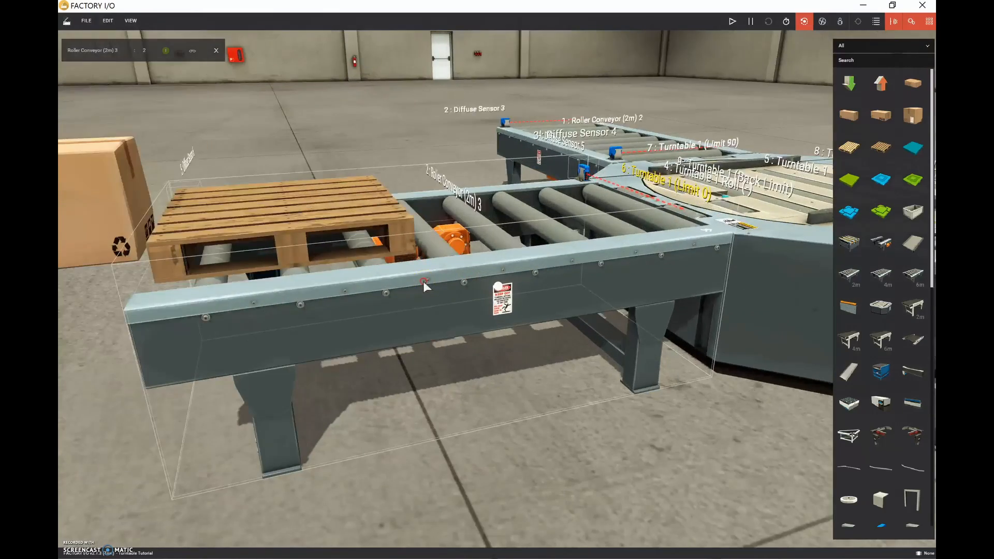
pyautogui.moveTo(424, 281); pyautogui.dragTo(526, 333, button='right')
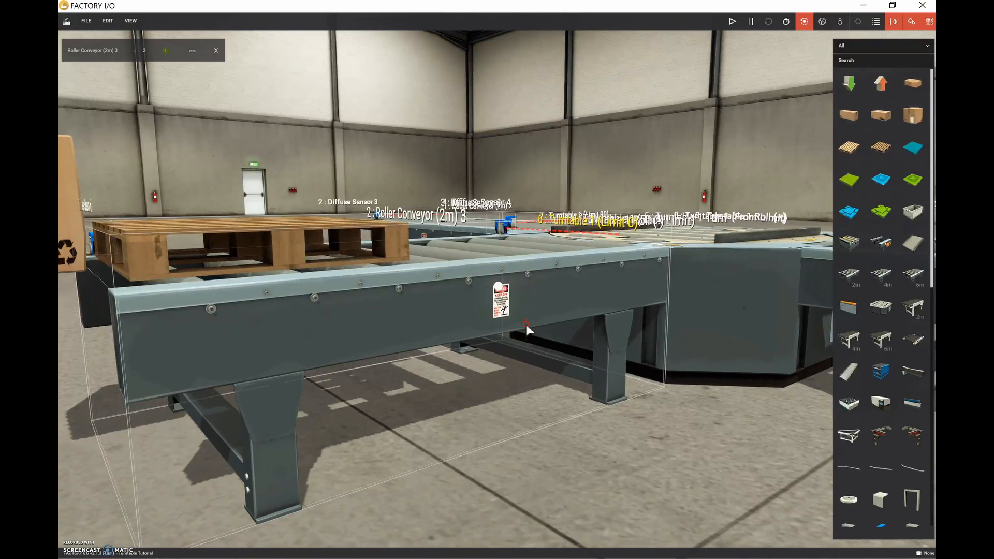
pyautogui.click(77, 226)
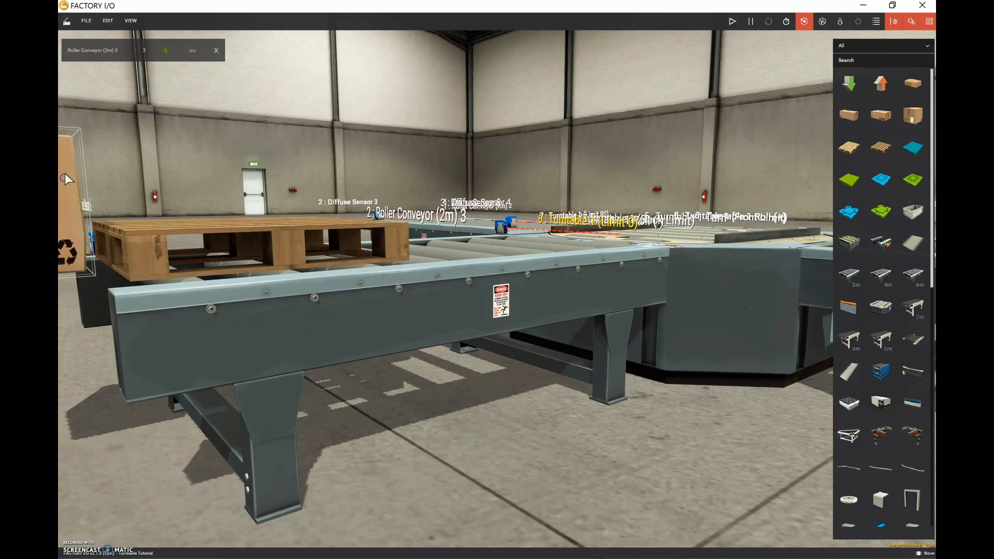
pyautogui.moveTo(66, 174); pyautogui.dragTo(73, 130)
# Step: Move the large box sideways over the pallet and rest it on the pallet's deck
pyautogui.moveTo(72, 129); pyautogui.dragTo(529, 389, button='right')
pyautogui.click(553, 288)
pyautogui.moveTo(475, 350); pyautogui.dragTo(604, 351)
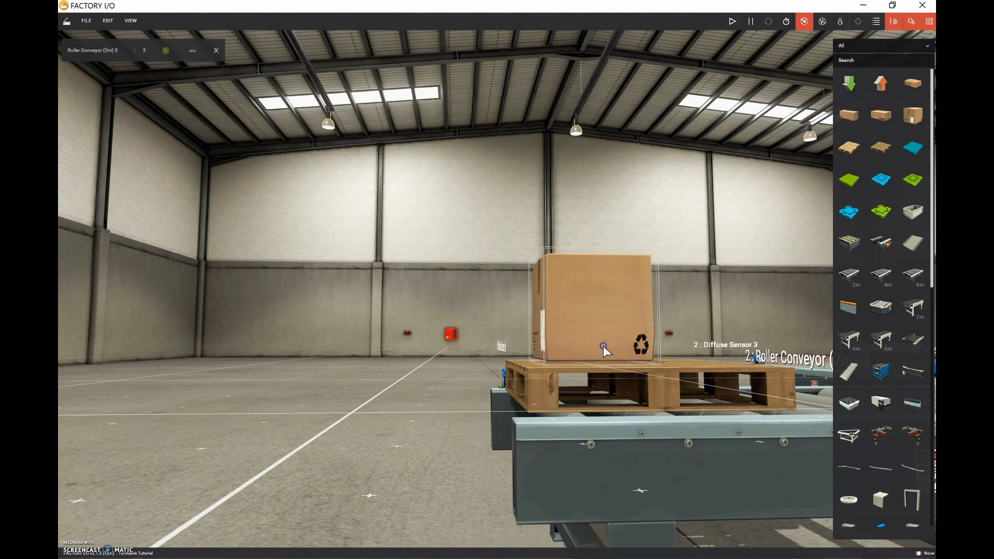
pyautogui.doubleClick(604, 347)
pyautogui.moveTo(489, 275); pyautogui.dragTo(519, 272)
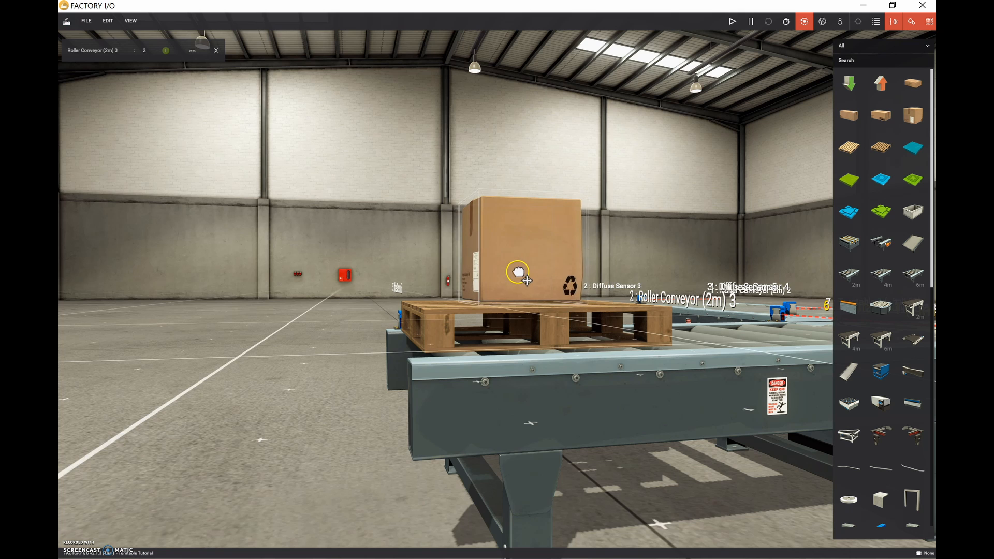
pyautogui.doubleClick(518, 270)
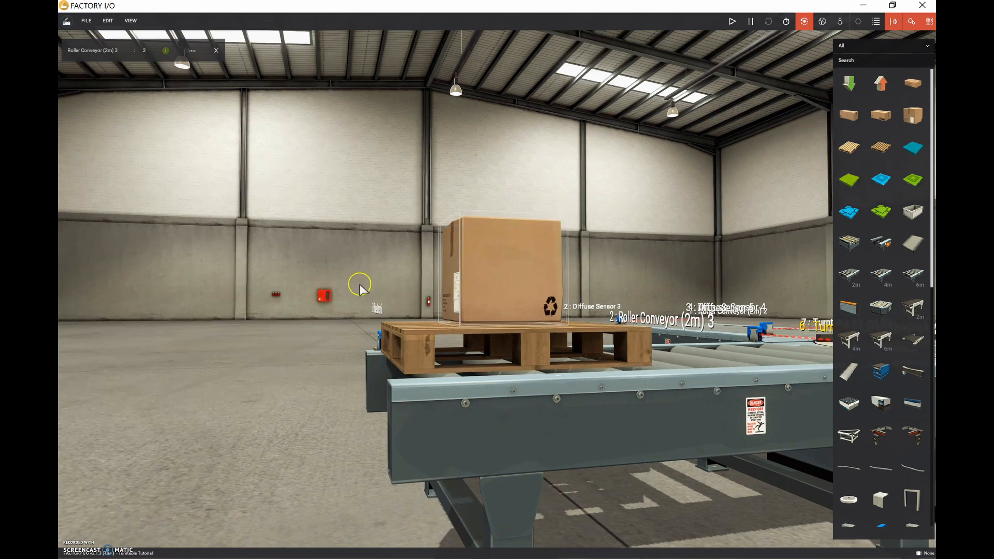
# Step: Examine the box and pallet on the conveyor from several sides, along with the whole turntable and conveyor layout
pyautogui.doubleClick(482, 420)
pyautogui.moveTo(498, 414); pyautogui.dragTo(834, 347, button='right')
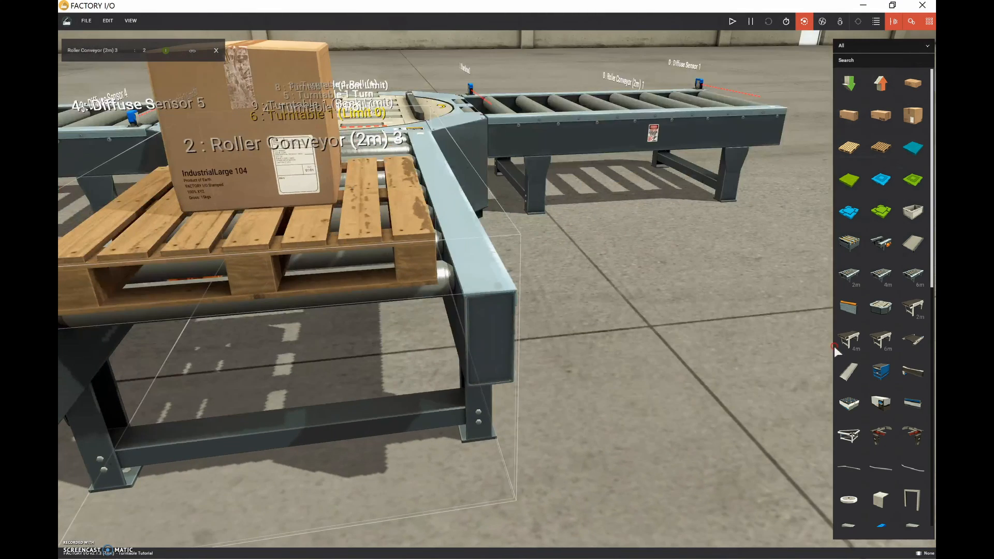
pyautogui.doubleClick(259, 281)
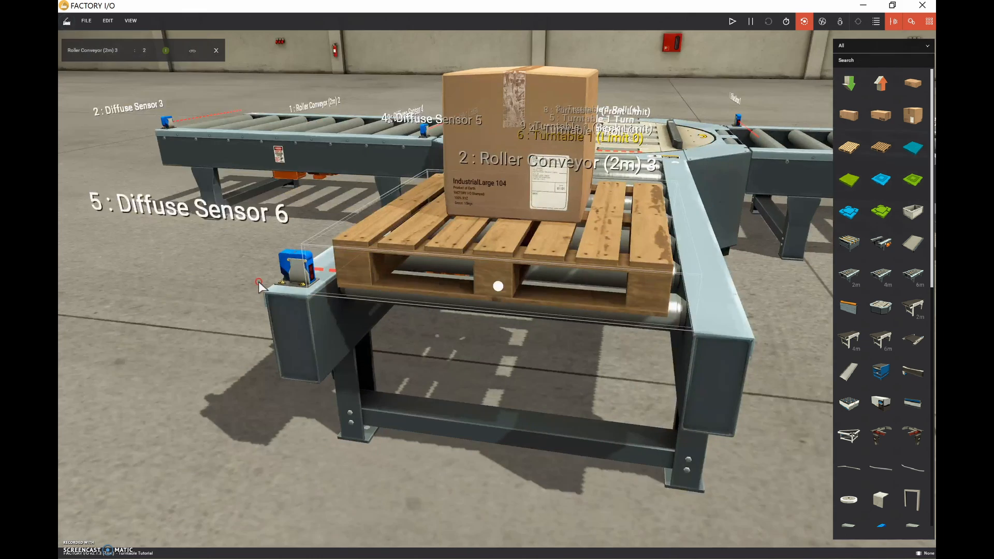
pyautogui.moveTo(261, 284); pyautogui.dragTo(629, 252, button='right')
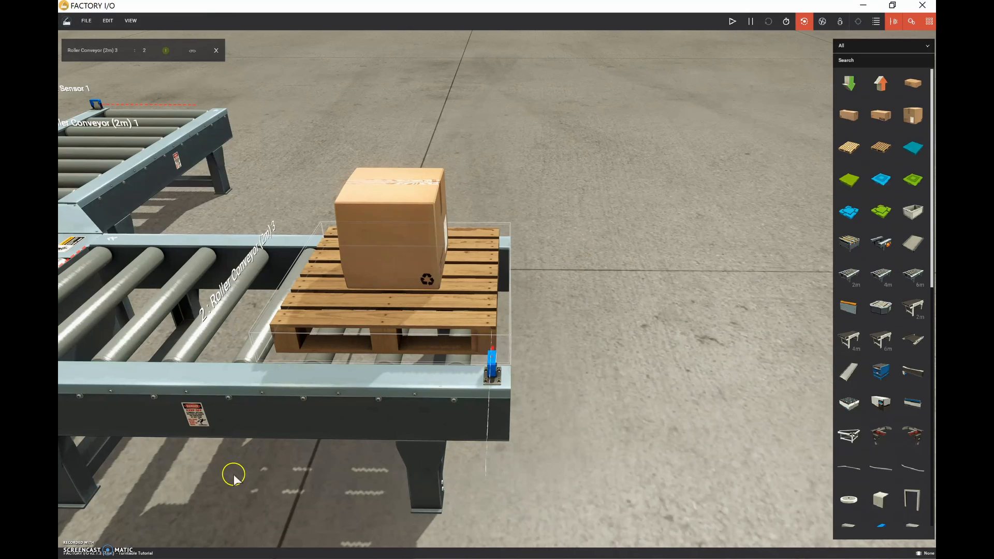
pyautogui.scroll(-5, 183, 416)
pyautogui.moveTo(182, 417); pyautogui.dragTo(238, 369, button='right')
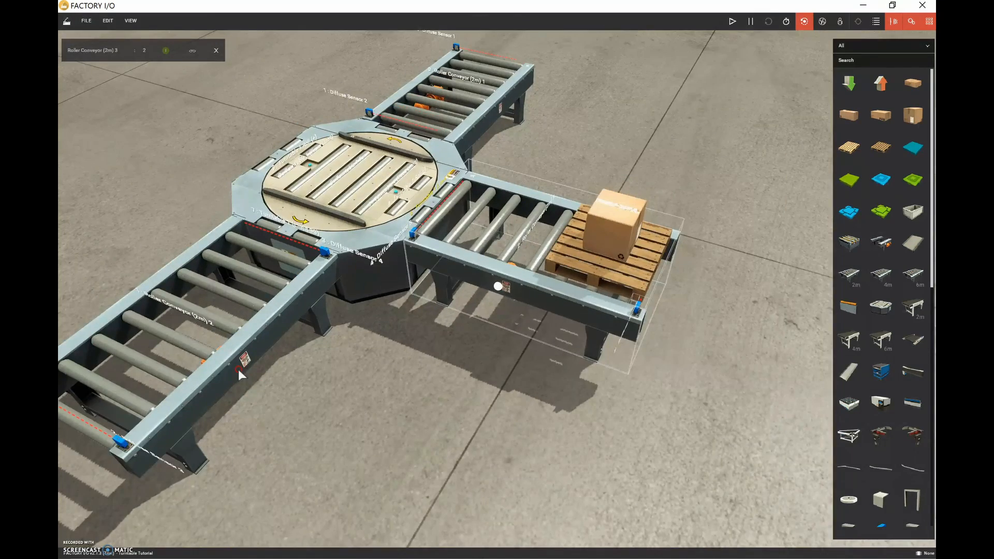
pyautogui.scroll(-4, 238, 369)
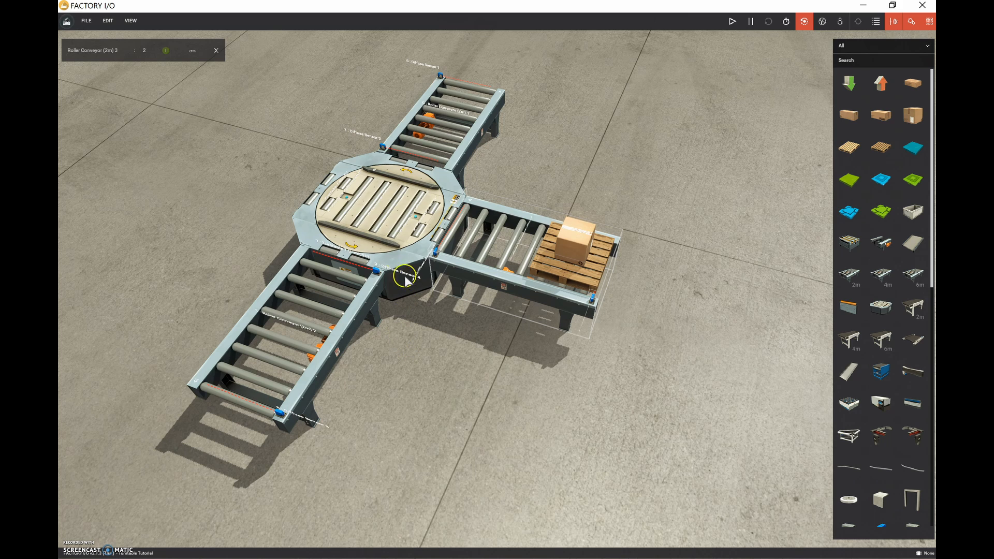
pyautogui.scroll(-10, 402, 267)
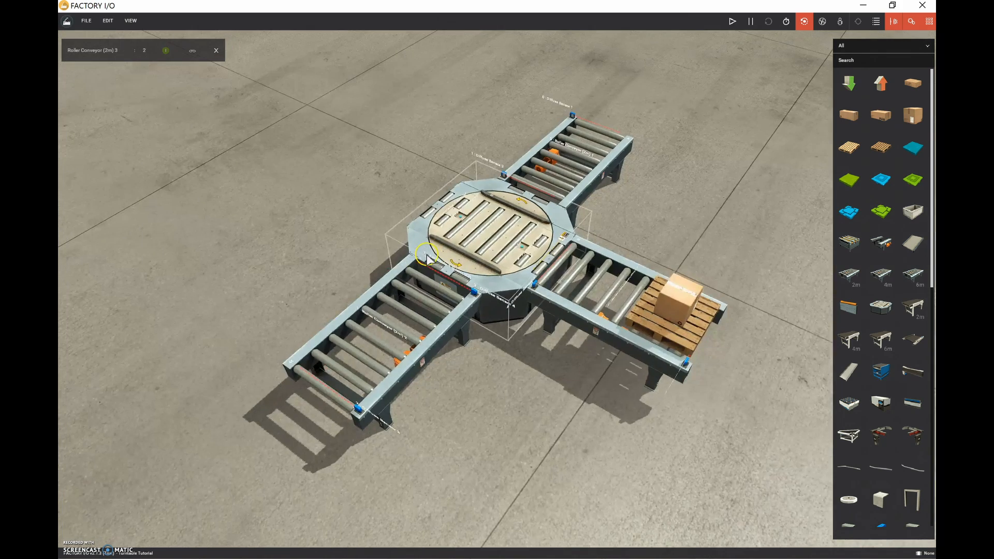
pyautogui.moveTo(466, 240); pyautogui.dragTo(687, 299, button='right')
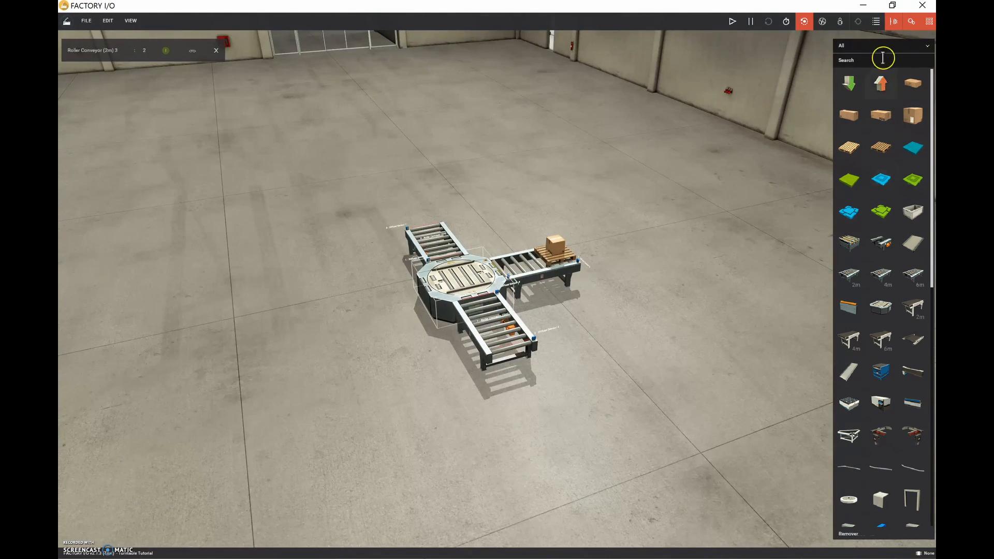